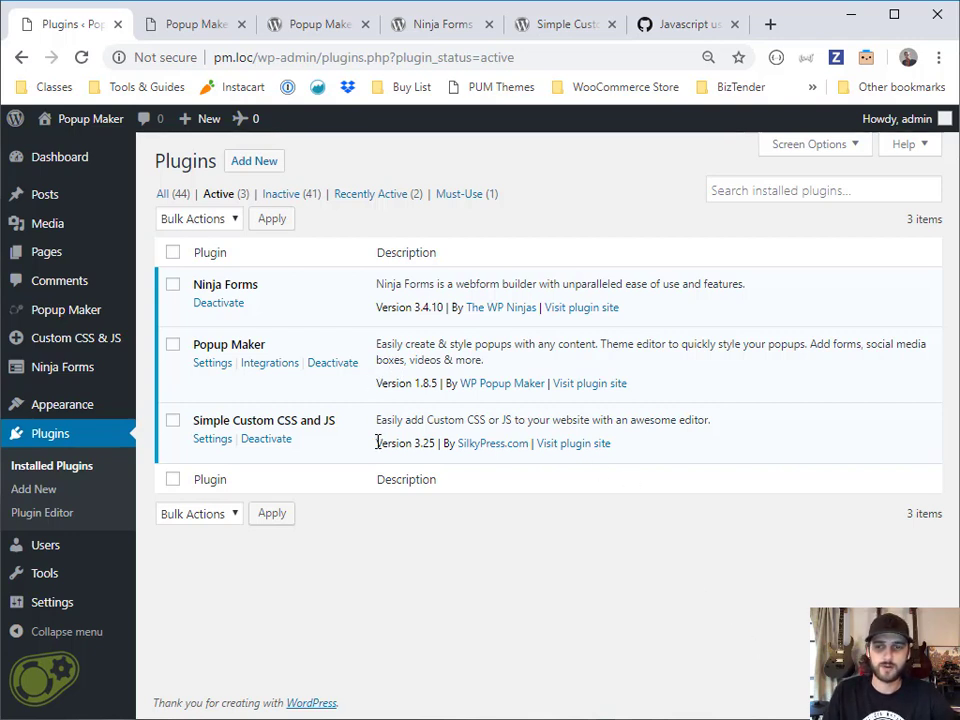
{"action": "left_click_drag", "start_coordinate": [376, 420], "coordinate": [520, 414]}
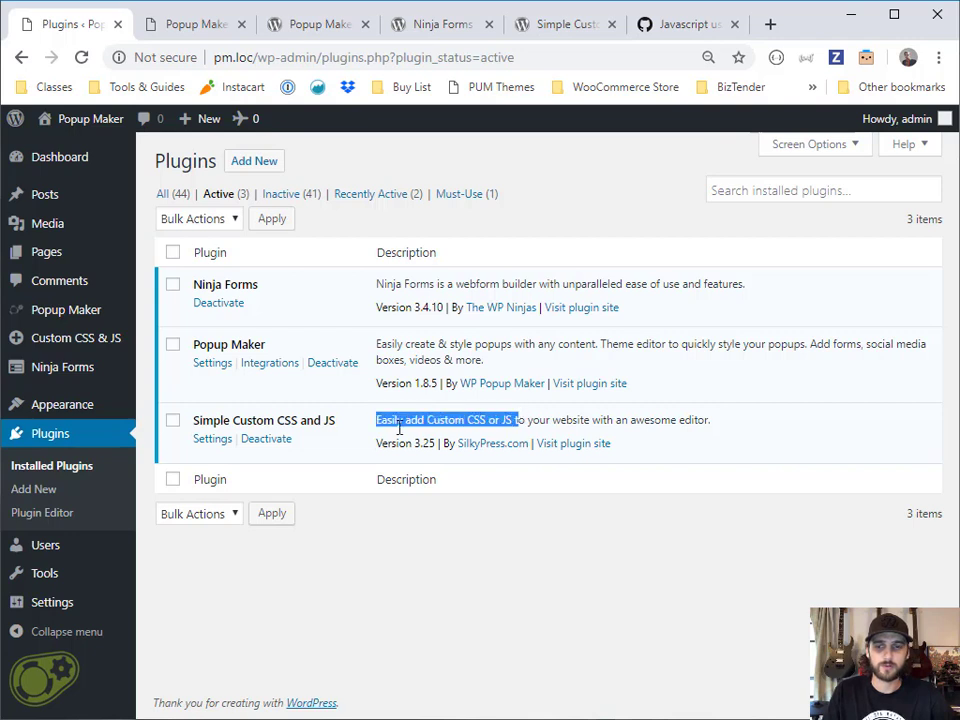
{"action": "left_click_drag", "start_coordinate": [336, 421], "coordinate": [197, 425]}
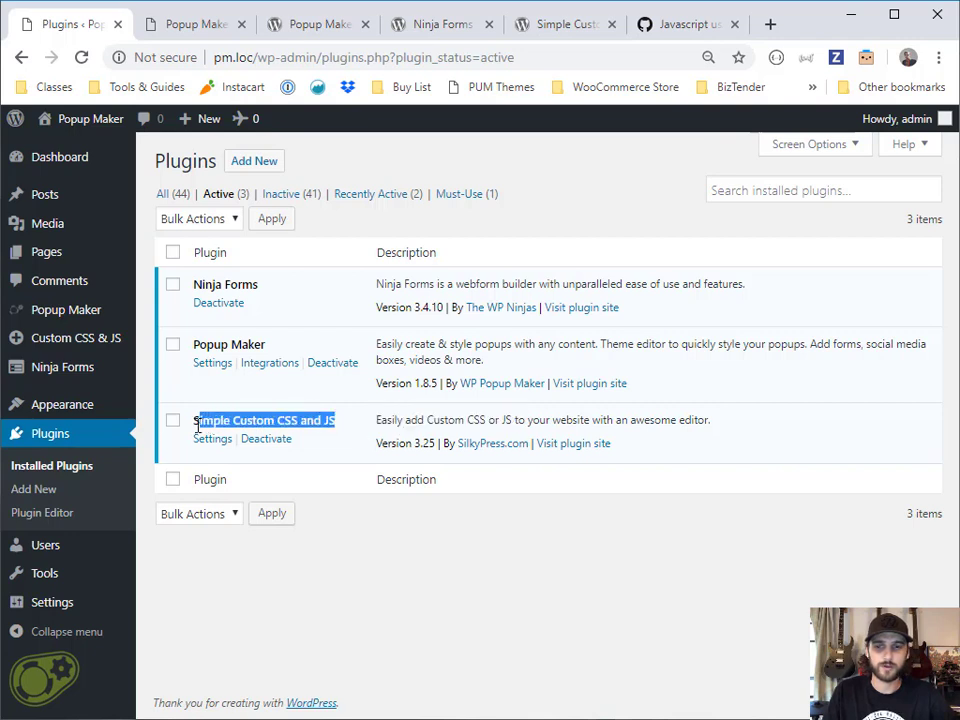
{"action": "left_click", "coordinate": [219, 422]}
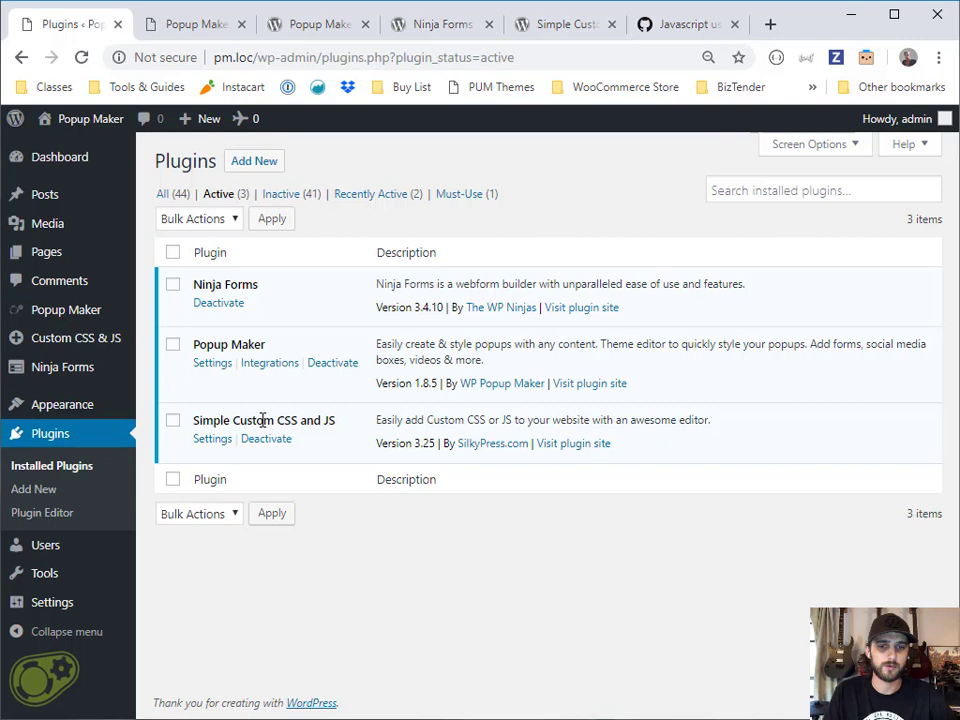
{"action": "left_click_drag", "start_coordinate": [349, 425], "coordinate": [180, 426]}
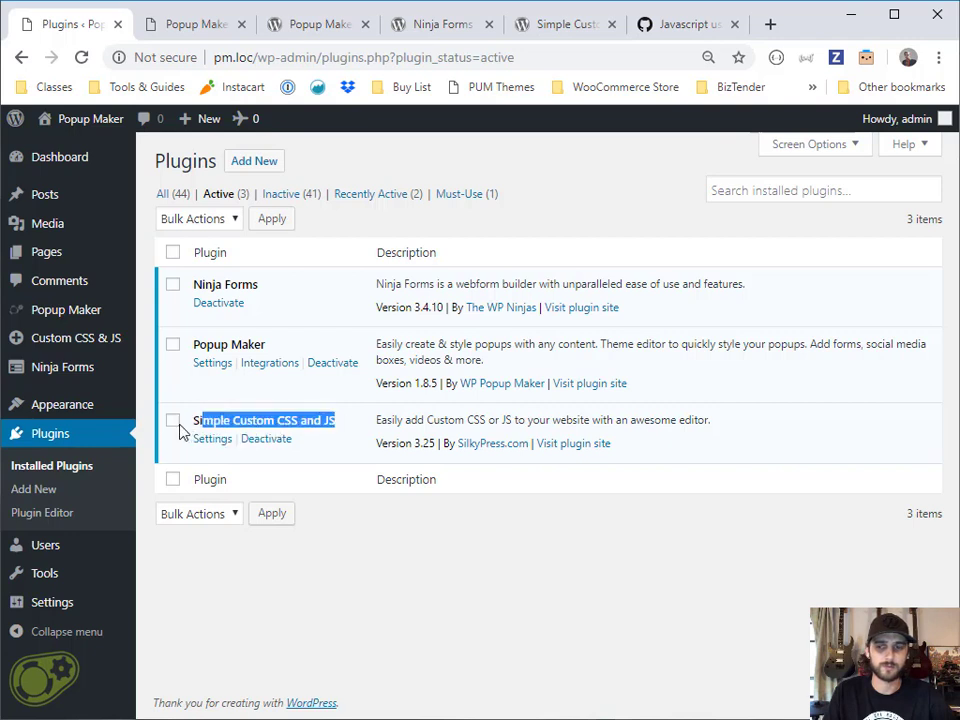
{"action": "left_click", "coordinate": [332, 439]}
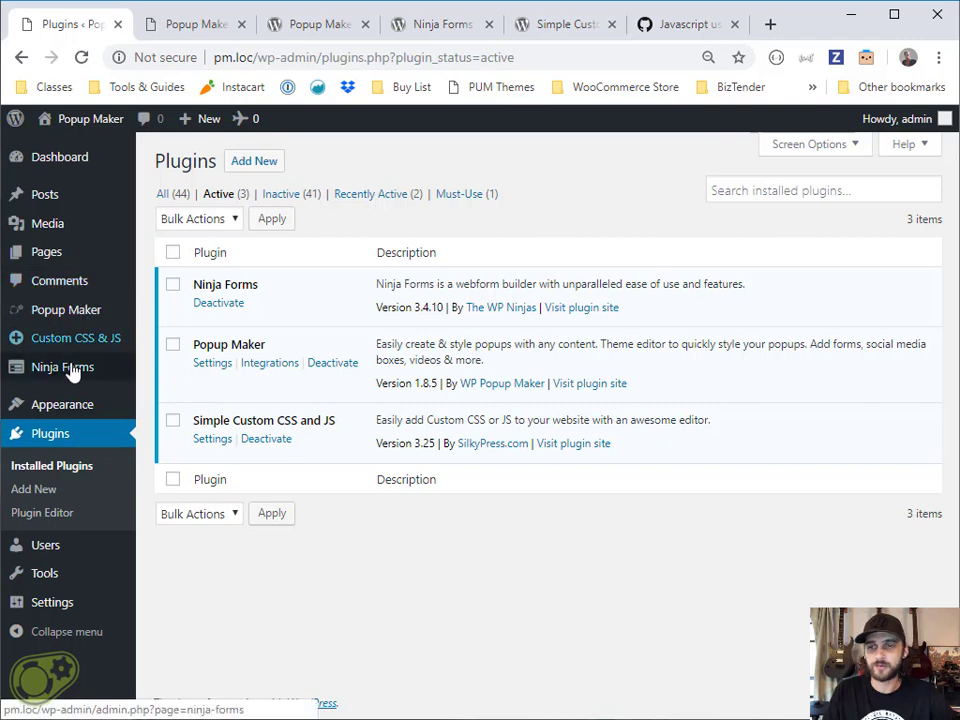
Step: Create a new Ninja Forms form from the Blank Form template
{"action": "mouse_move", "coordinate": [78, 368]}
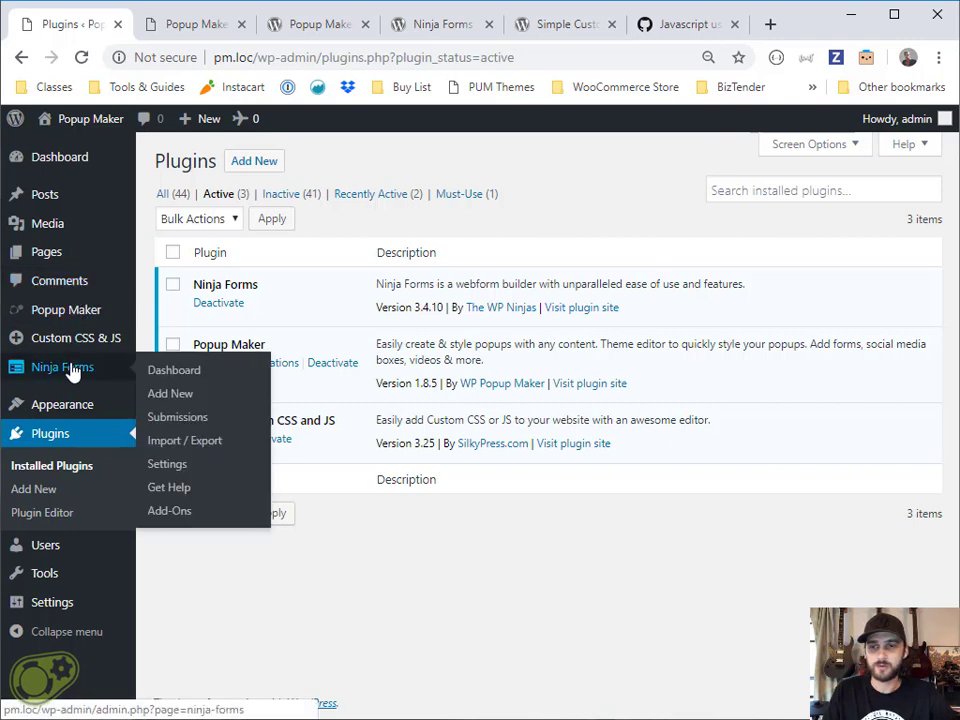
{"action": "left_click", "coordinate": [182, 392]}
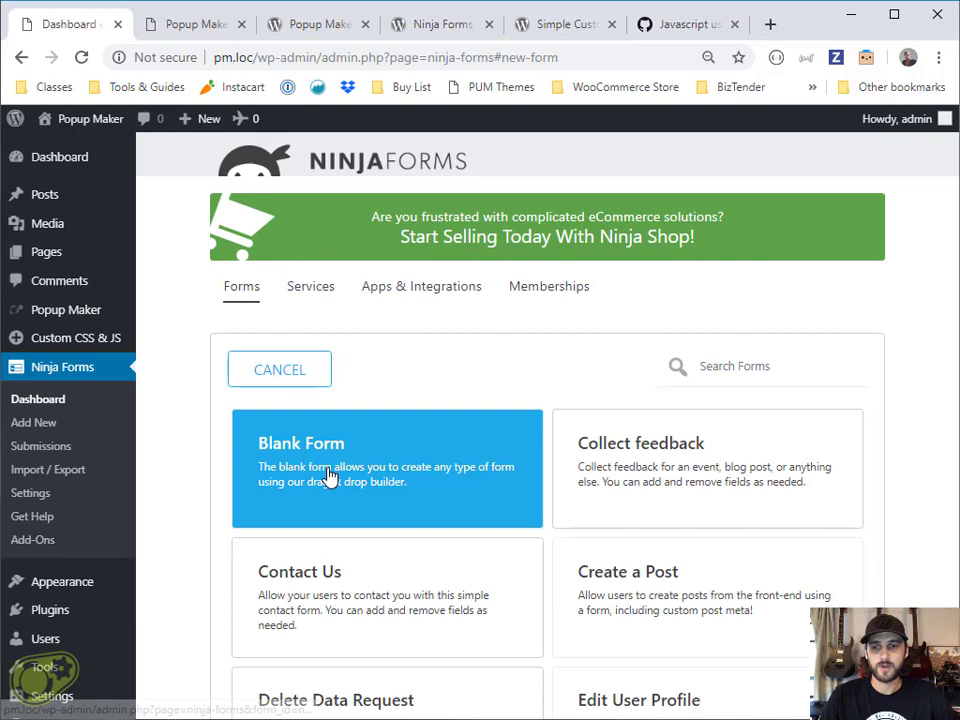
{"action": "left_click", "coordinate": [327, 476]}
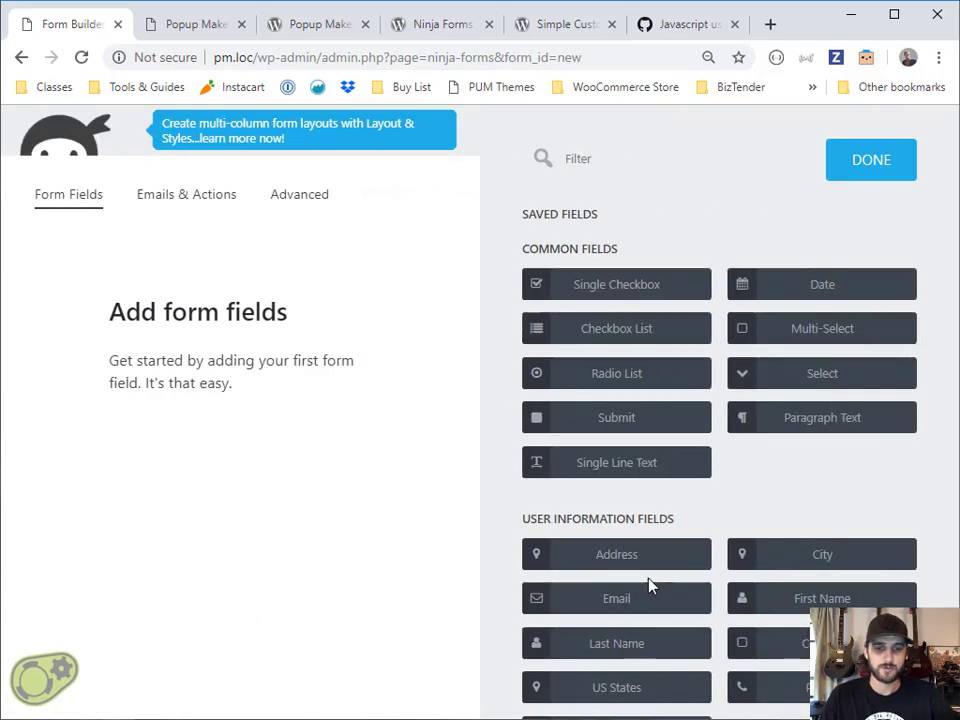
Step: Add First Name, Email, Hidden and Submit fields to the blank form, in that order
{"action": "left_click", "coordinate": [806, 612]}
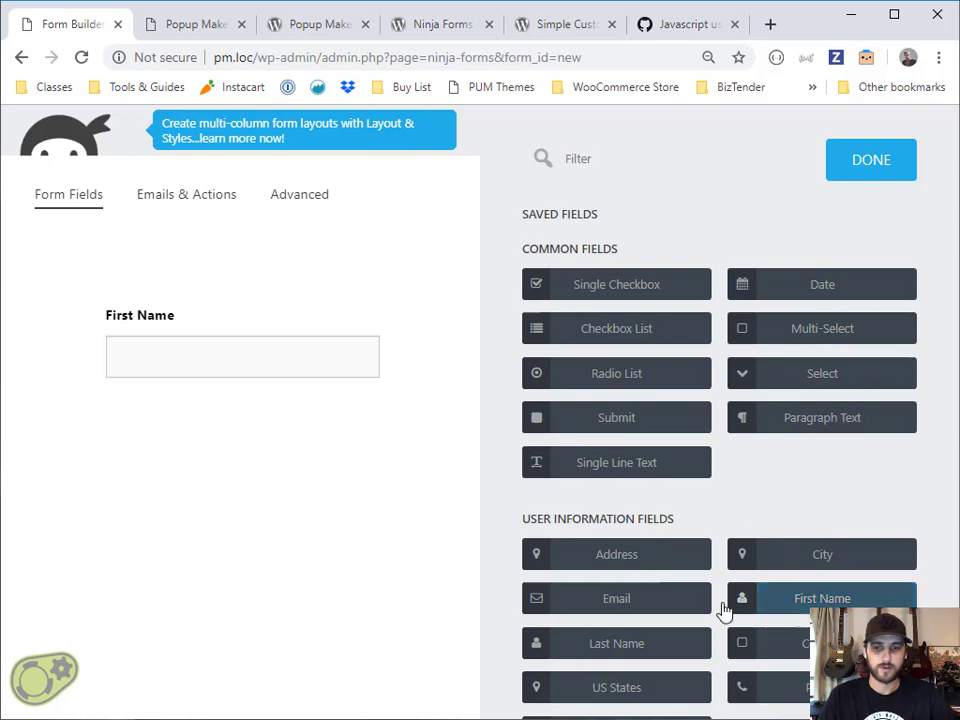
{"action": "left_click", "coordinate": [650, 595]}
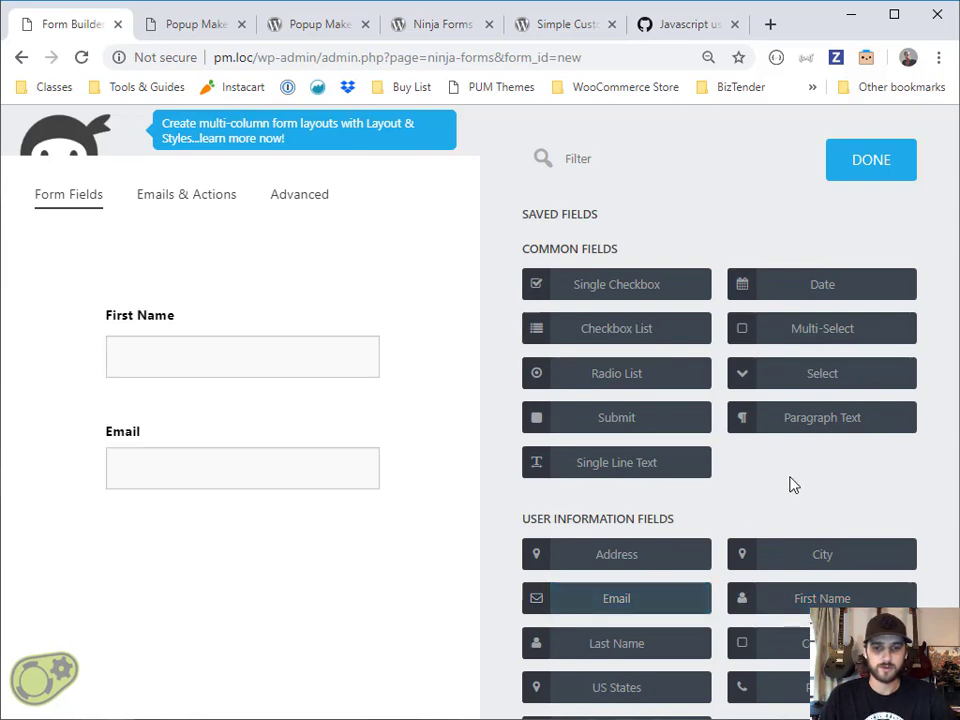
{"action": "scroll", "coordinate": [789, 476], "scroll_direction": "down", "scroll_amount": 5}
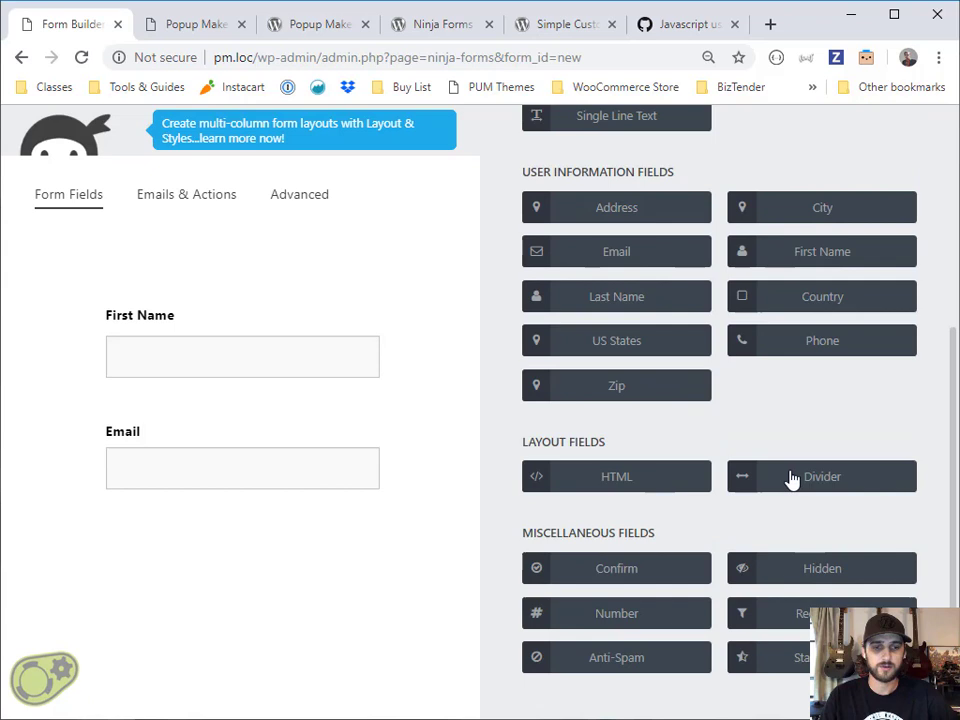
{"action": "left_click", "coordinate": [783, 574]}
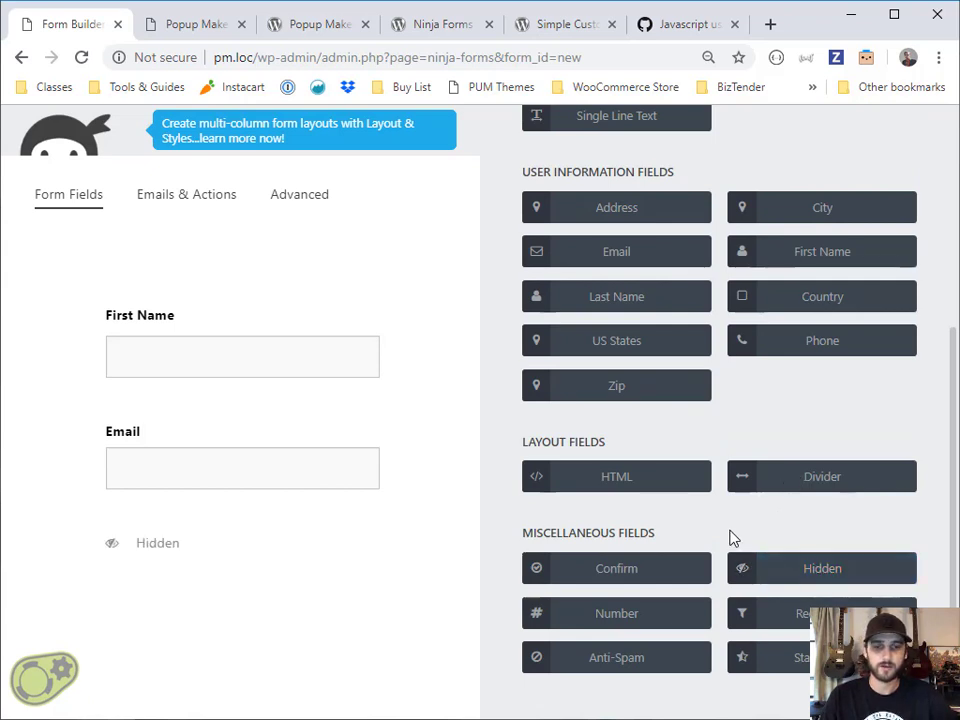
{"action": "scroll", "coordinate": [685, 392], "scroll_direction": "up", "scroll_amount": 4}
{"action": "left_click", "coordinate": [625, 422]}
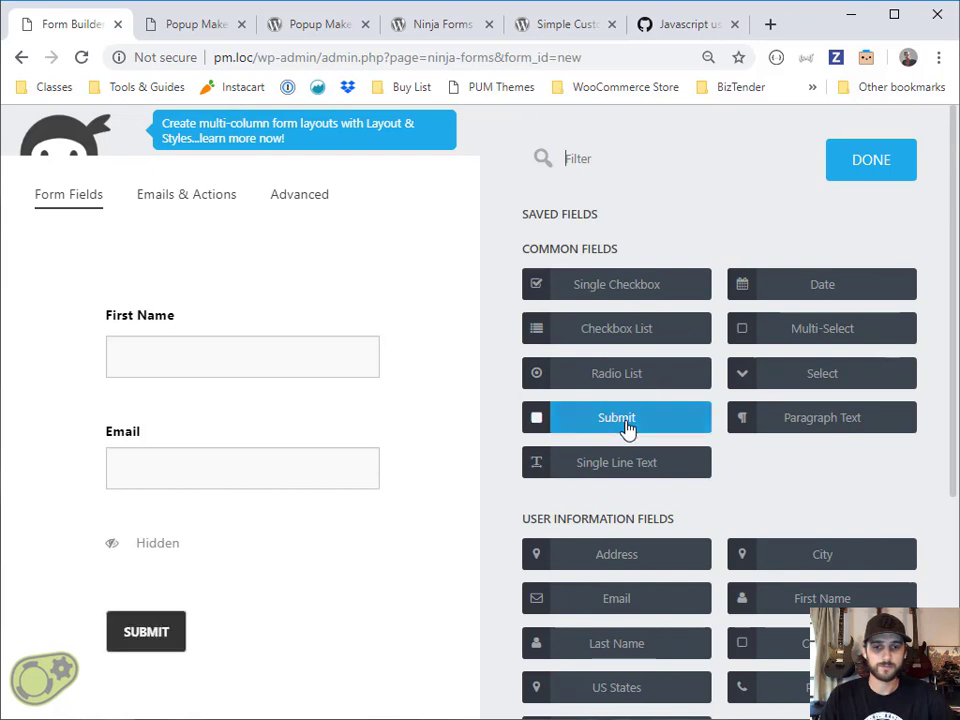
Step: Make the First Name and Email fields required
{"action": "left_click", "coordinate": [290, 394]}
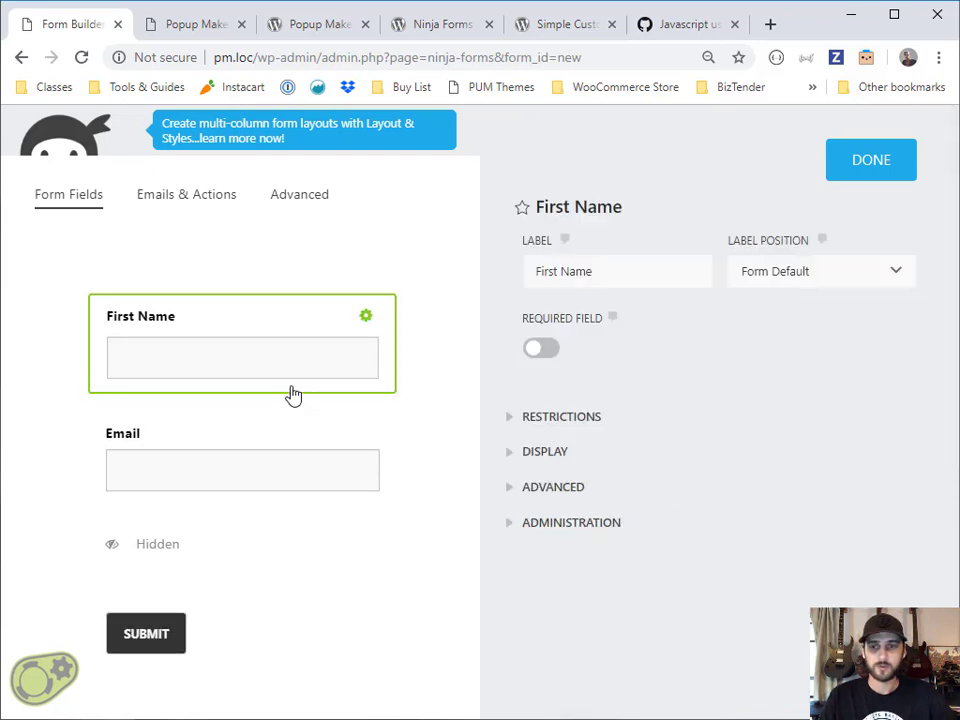
{"action": "left_click", "coordinate": [541, 348]}
{"action": "left_click", "coordinate": [330, 473]}
{"action": "left_click", "coordinate": [541, 348]}
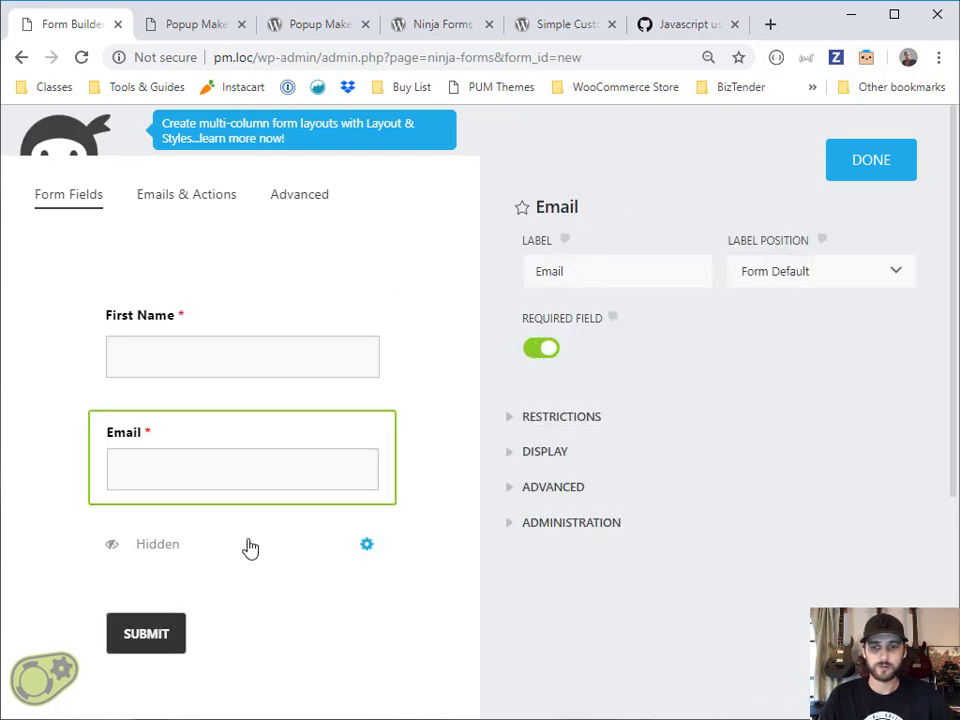
Step: Label the hidden field "File URL" and finish editing its settings
{"action": "left_click", "coordinate": [178, 557]}
{"action": "double_click", "coordinate": [600, 268]}
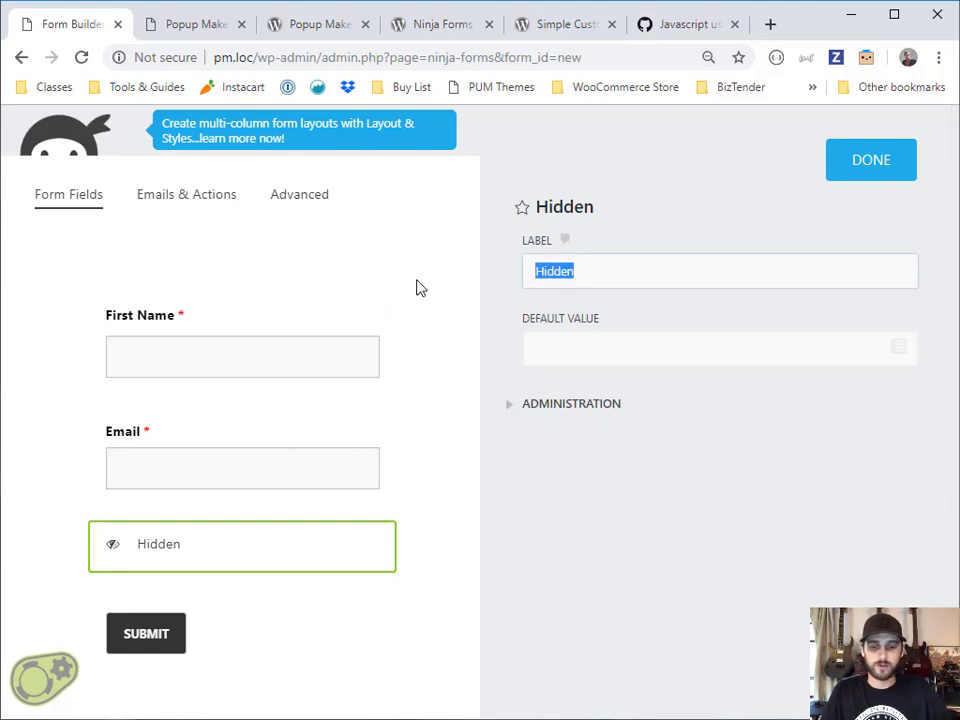
{"action": "type", "text": "File URL"}
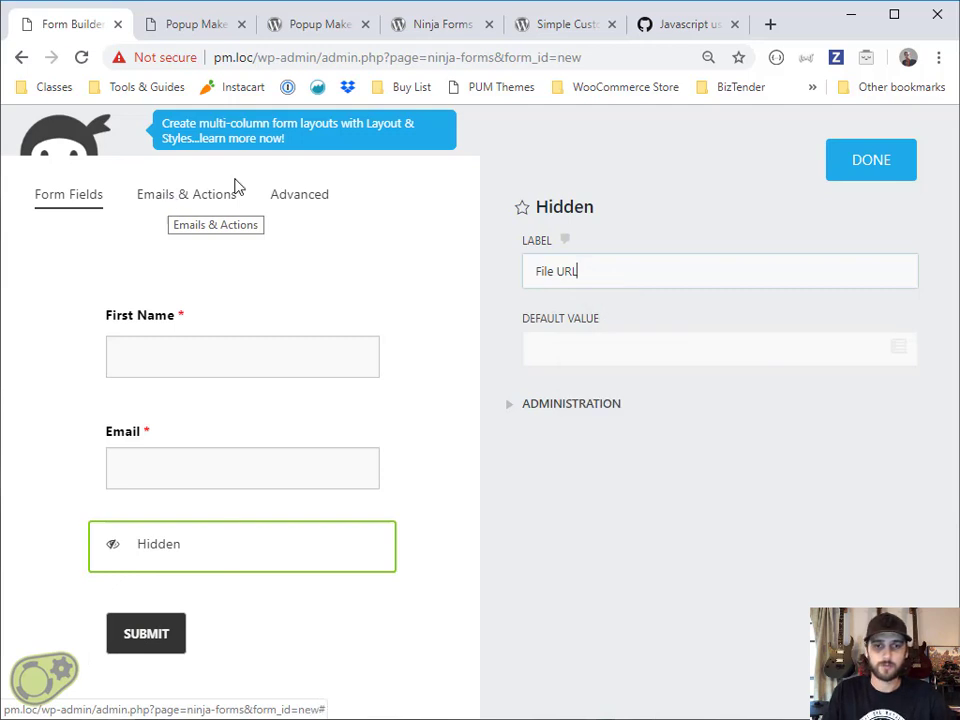
{"action": "left_click", "coordinate": [870, 162]}
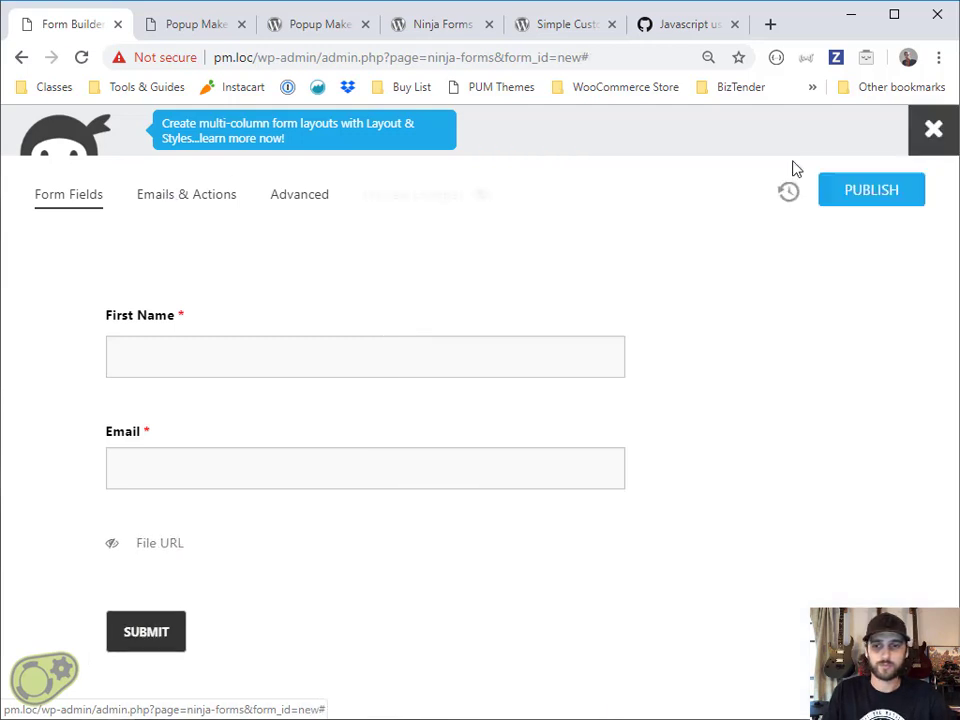
Step: Delete the Admin Email action from the form's emails and actions
{"action": "left_click", "coordinate": [189, 213]}
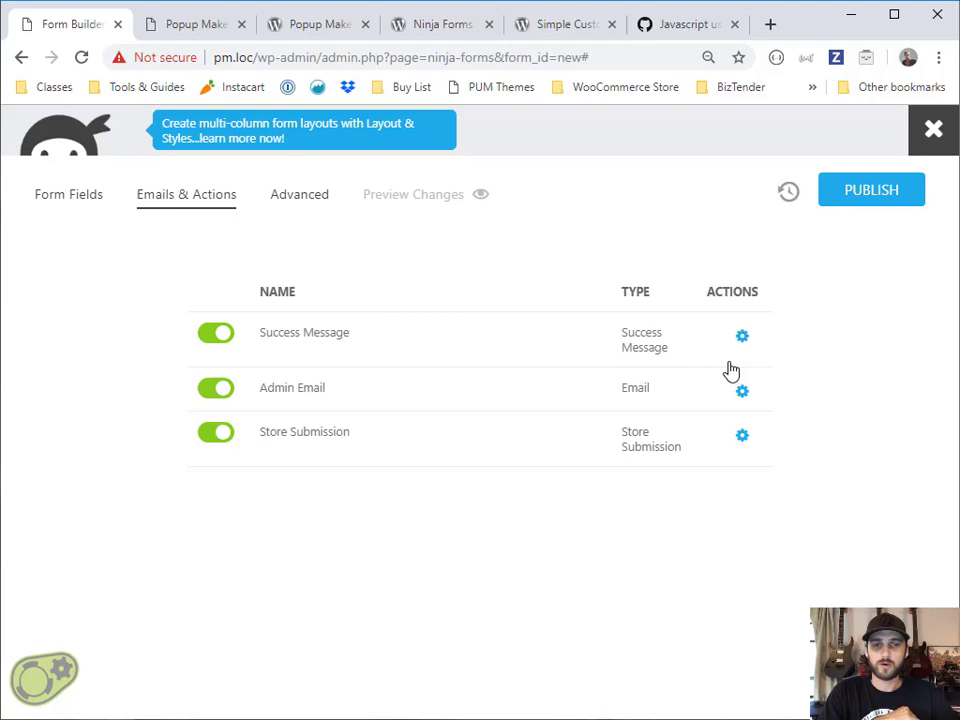
{"action": "mouse_move", "coordinate": [739, 396]}
{"action": "left_click", "coordinate": [710, 394]}
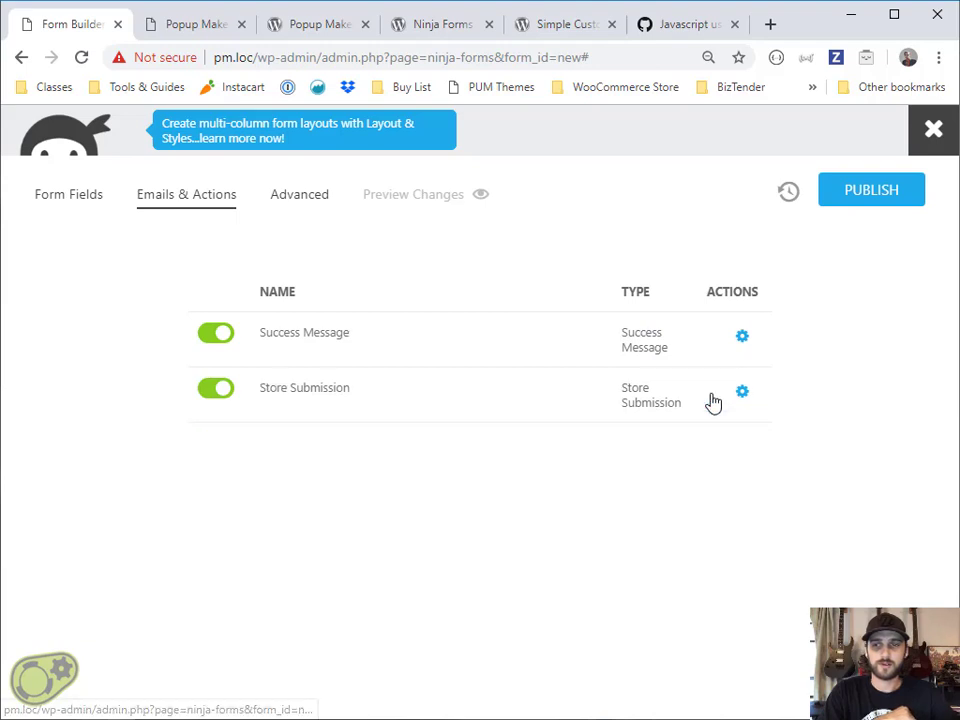
Step: Replace the success message with "Thanks for your interest, your file should start downloading shortly. If not please click here to download it now."
{"action": "left_click", "coordinate": [673, 339]}
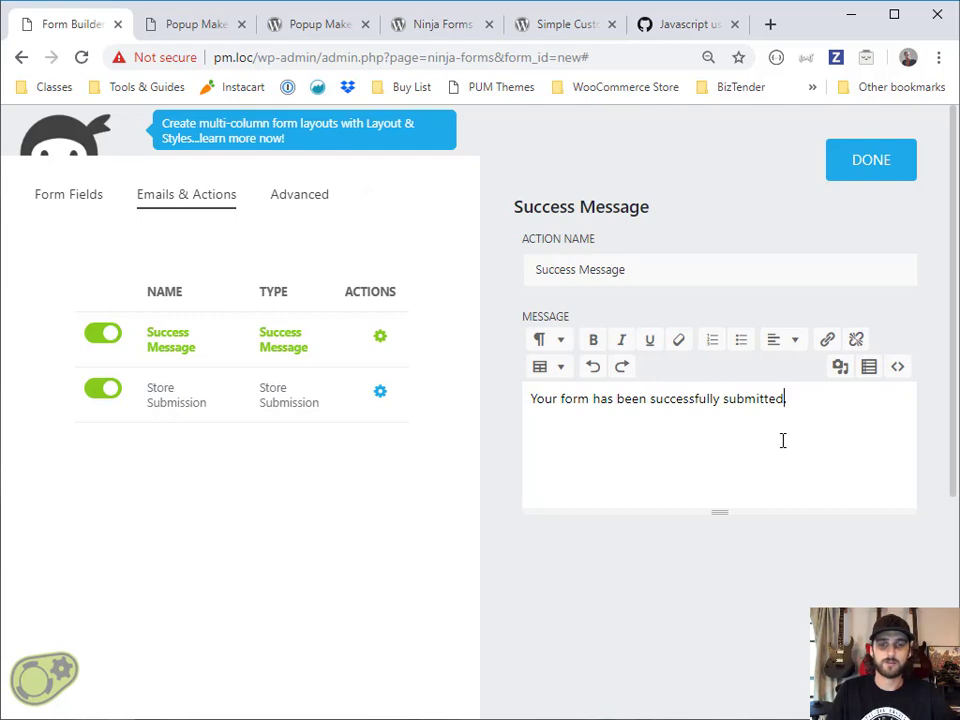
{"action": "left_click", "coordinate": [799, 428]}
{"action": "key", "text": "ctrl+a"}
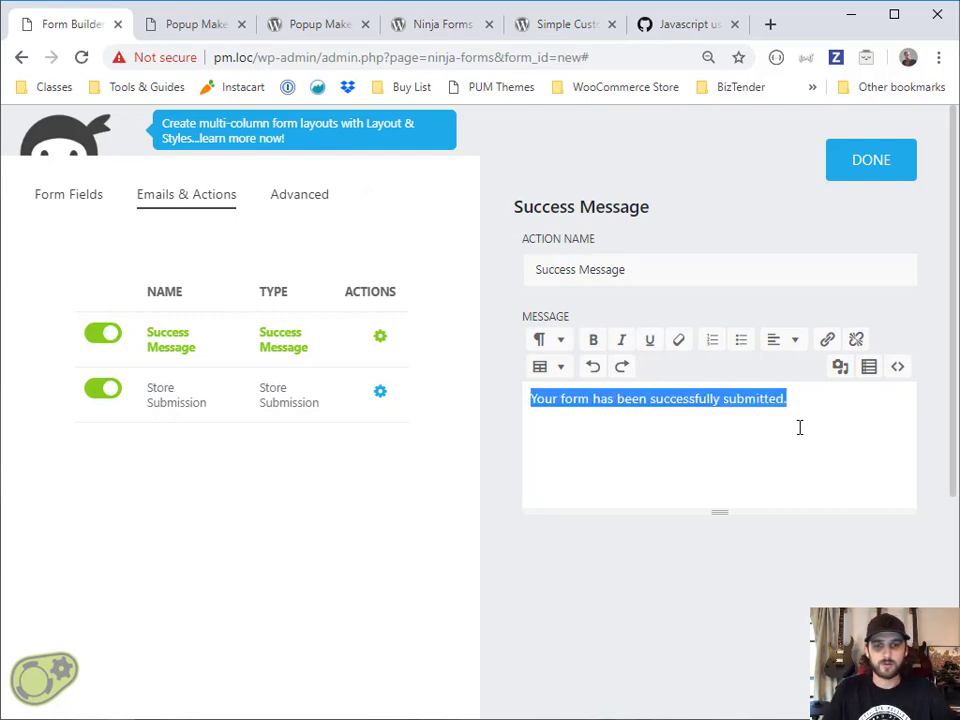
{"action": "type", "text": "Thanks for y"}
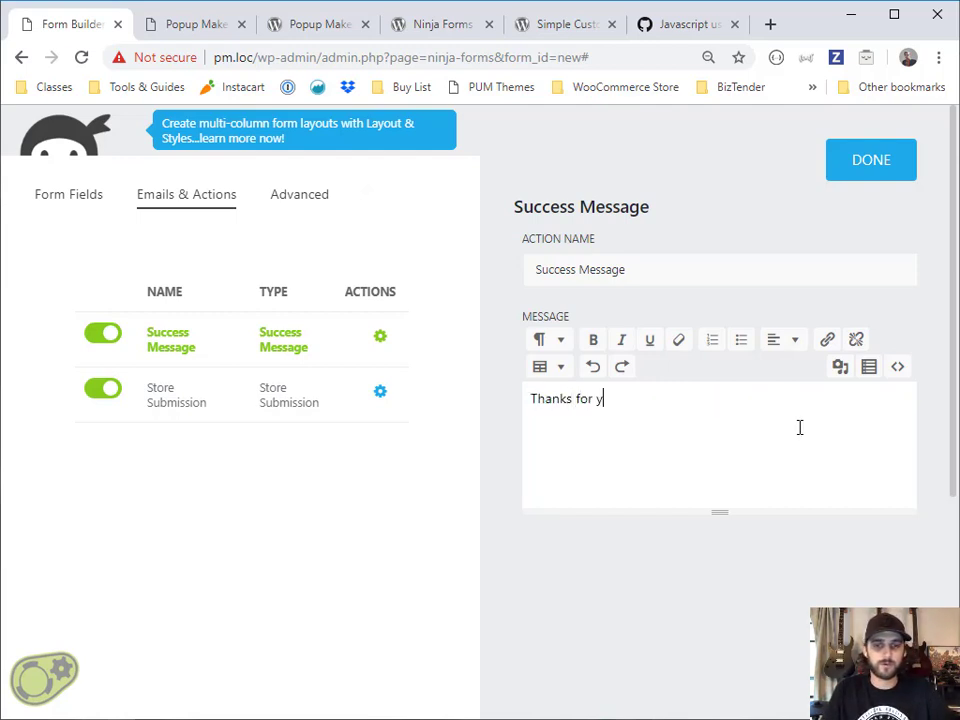
{"action": "type", "text": "our "}
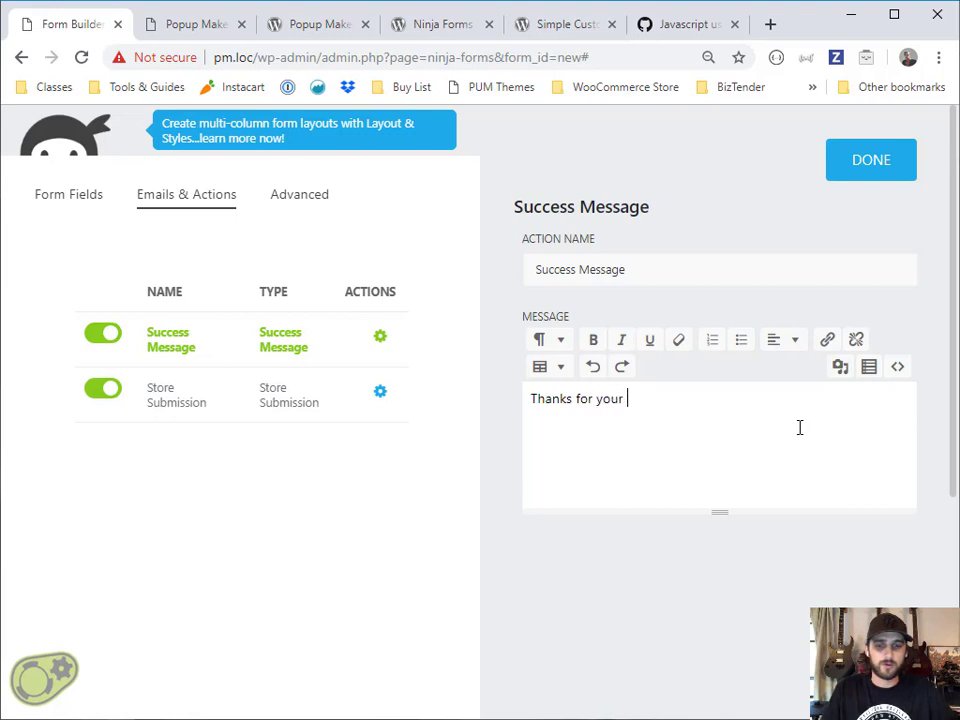
{"action": "type", "text": "interest. your file should "}
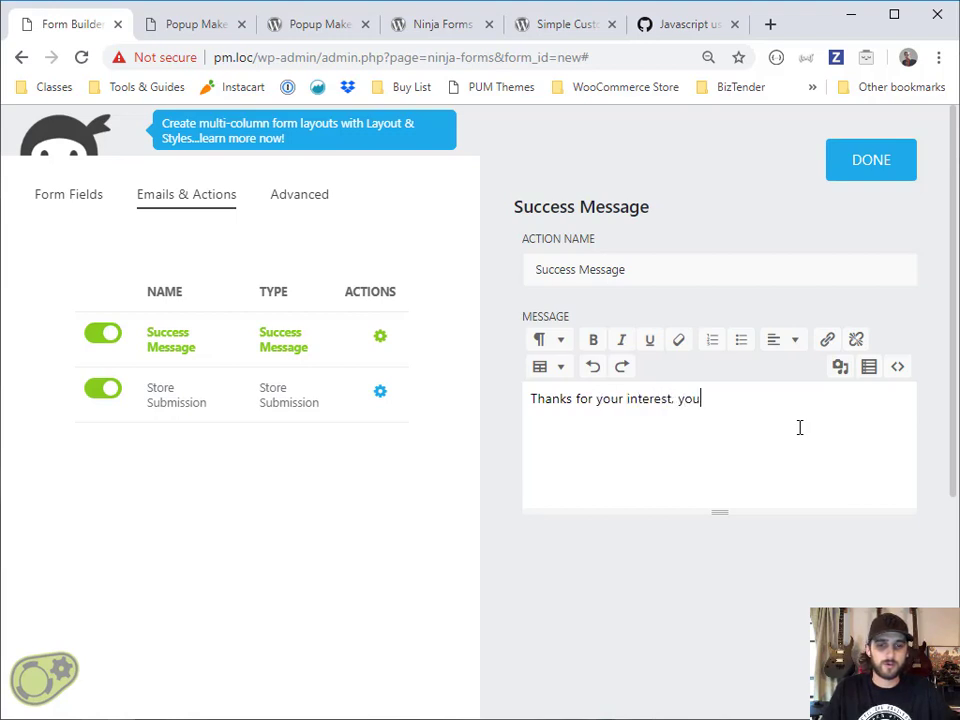
{"action": "type", "text": "st"}
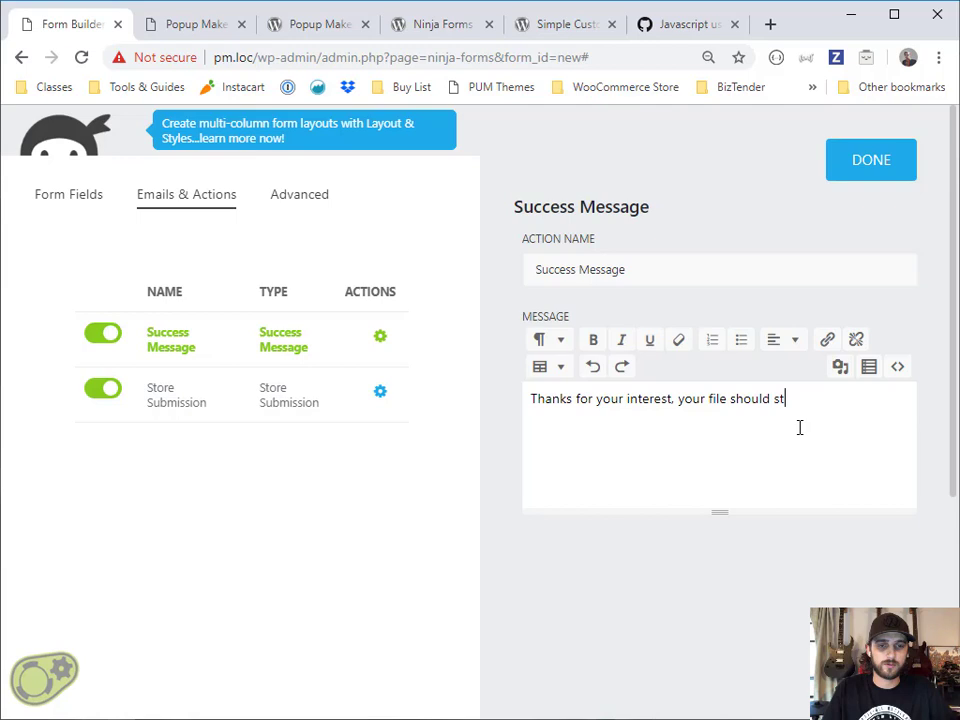
{"action": "type", "text": "art downloa"}
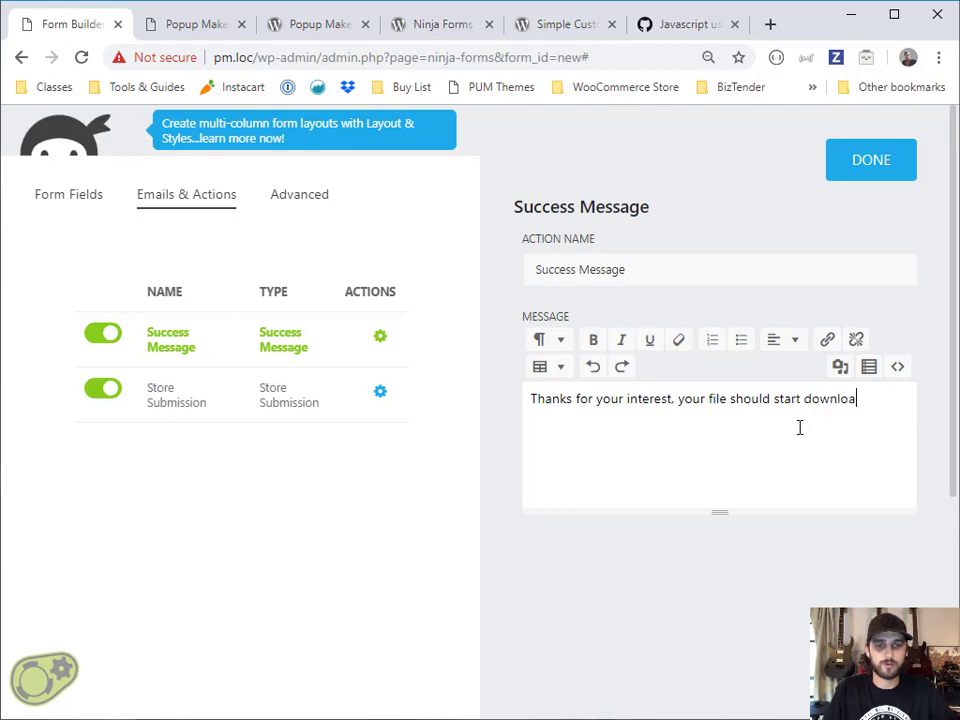
{"action": "type", "text": "ding shortly"}
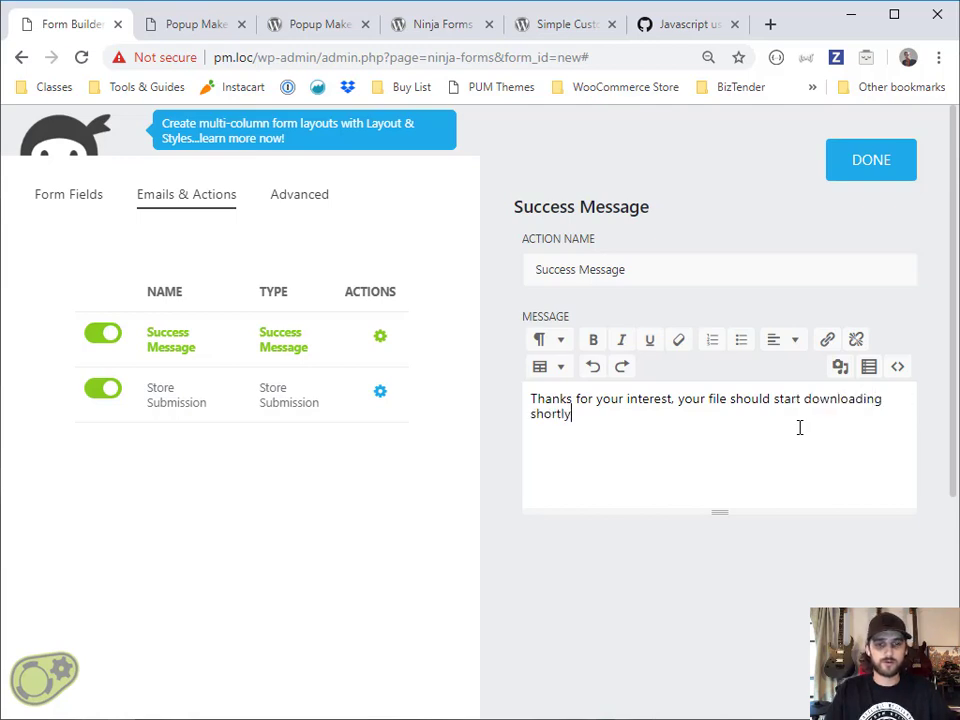
{"action": "type", "text": ". If not please"}
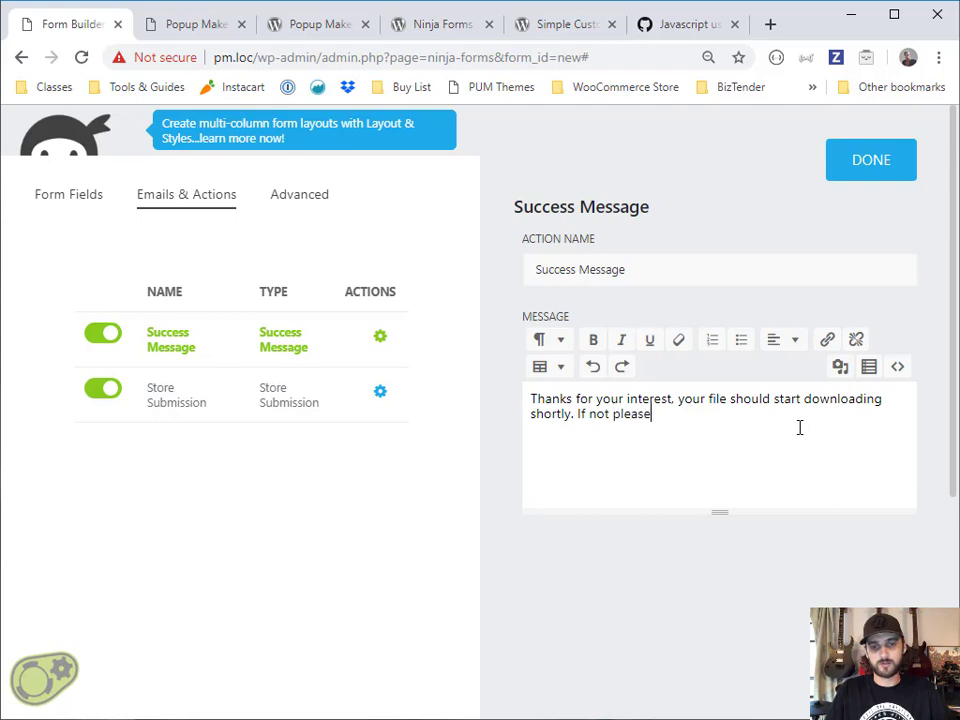
{"action": "type", "text": " click here to sto"}
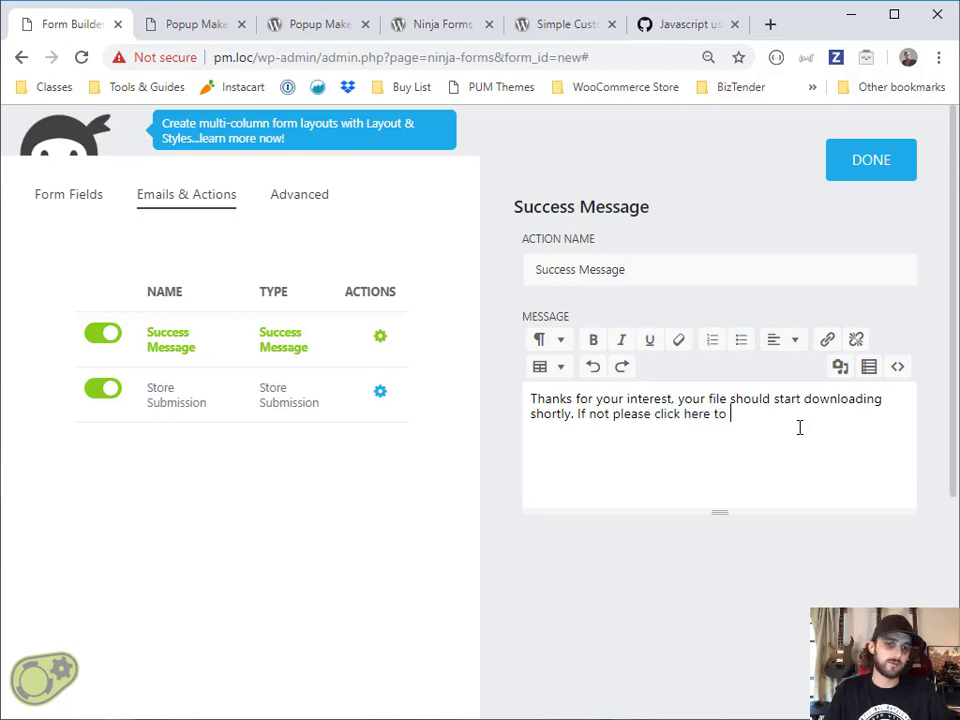
{"action": "key", "text": "BackSpace"}
{"action": "key", "text": "BackSpace"}
{"action": "type", "text": "tart it "}
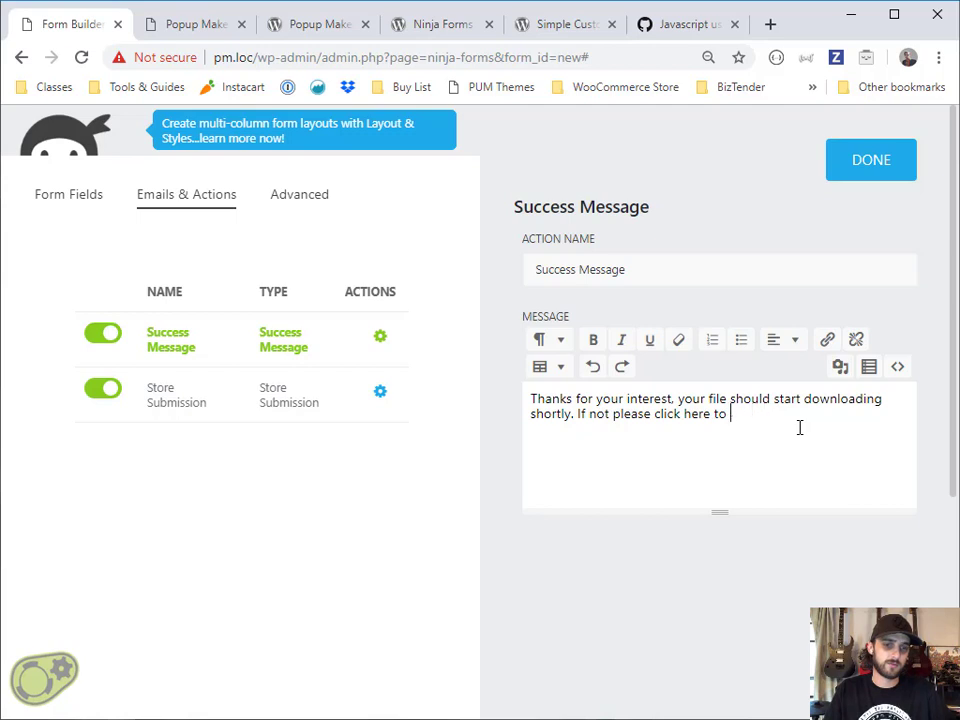
{"action": "type", "text": "download it now."}
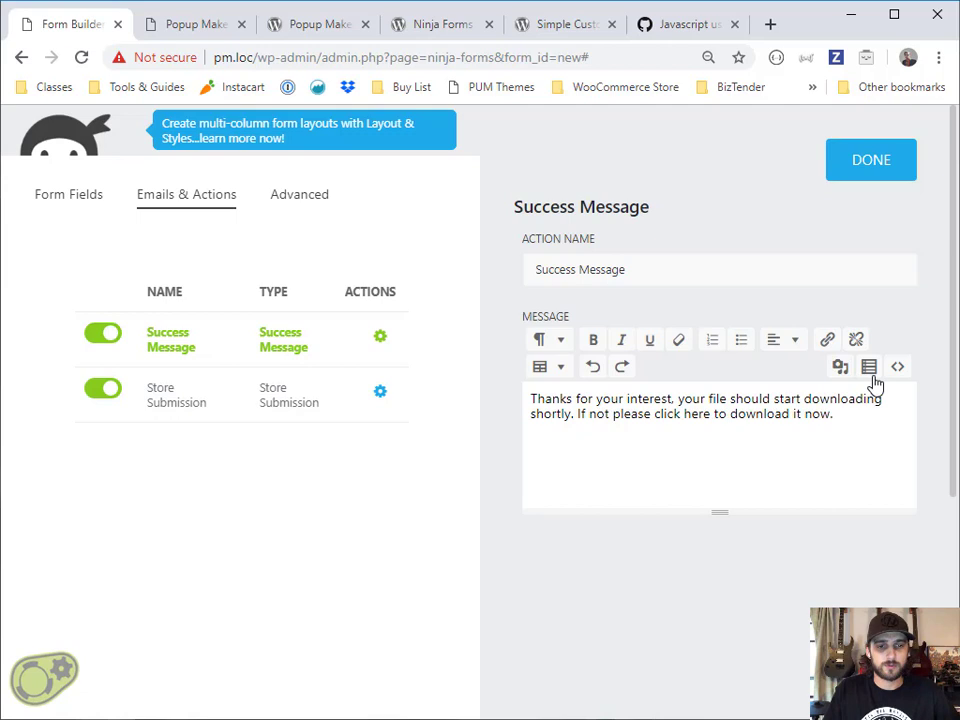
Step: Insert the hidden File URL field's merge tag on a new line below the success message text
{"action": "key", "text": "Return"}
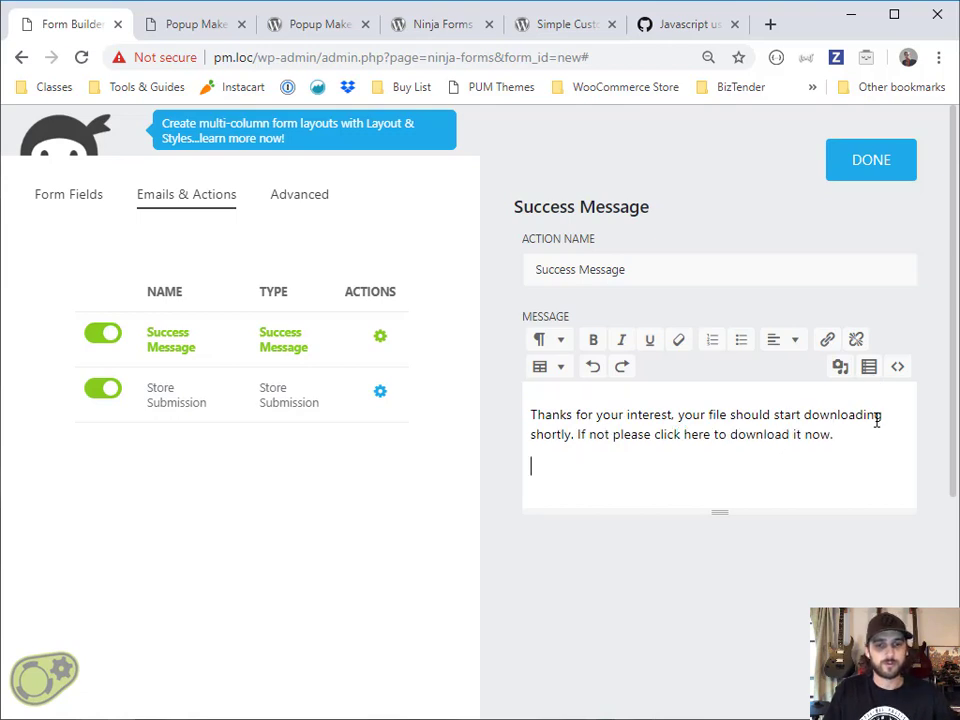
{"action": "left_click", "coordinate": [869, 369]}
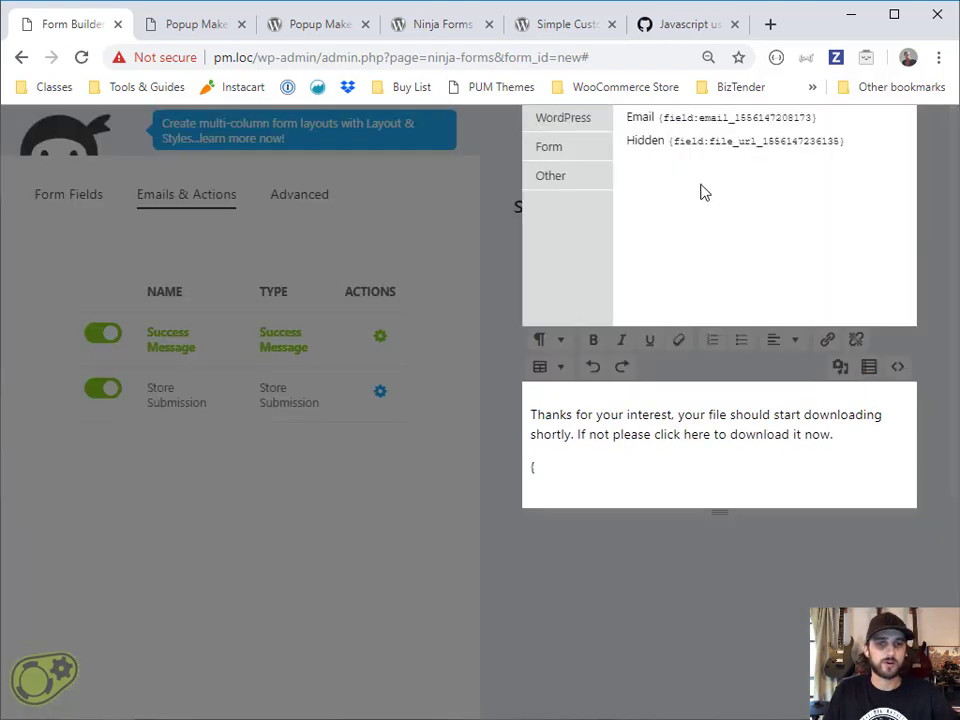
{"action": "left_click", "coordinate": [698, 141]}
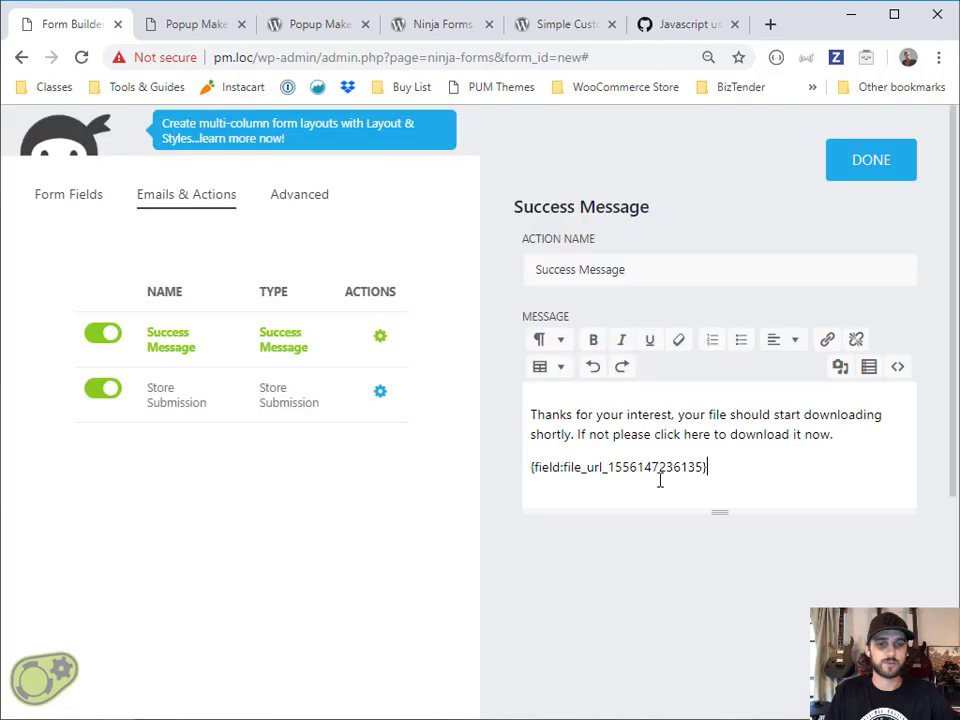
{"action": "left_click_drag", "start_coordinate": [716, 466], "coordinate": [518, 467]}
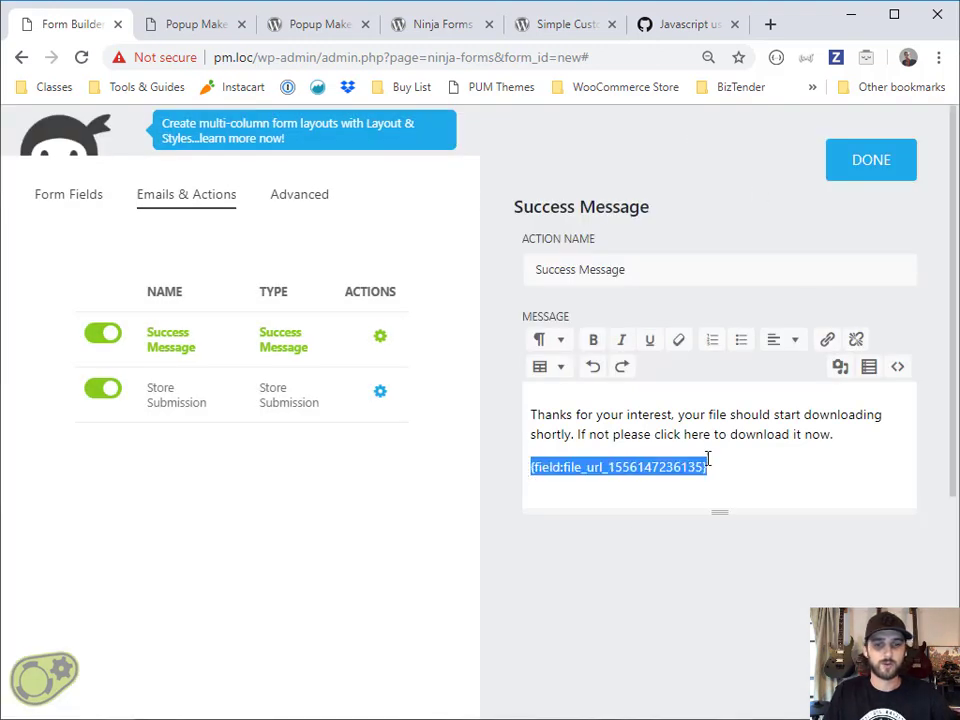
{"action": "key", "text": "ctrl+x"}
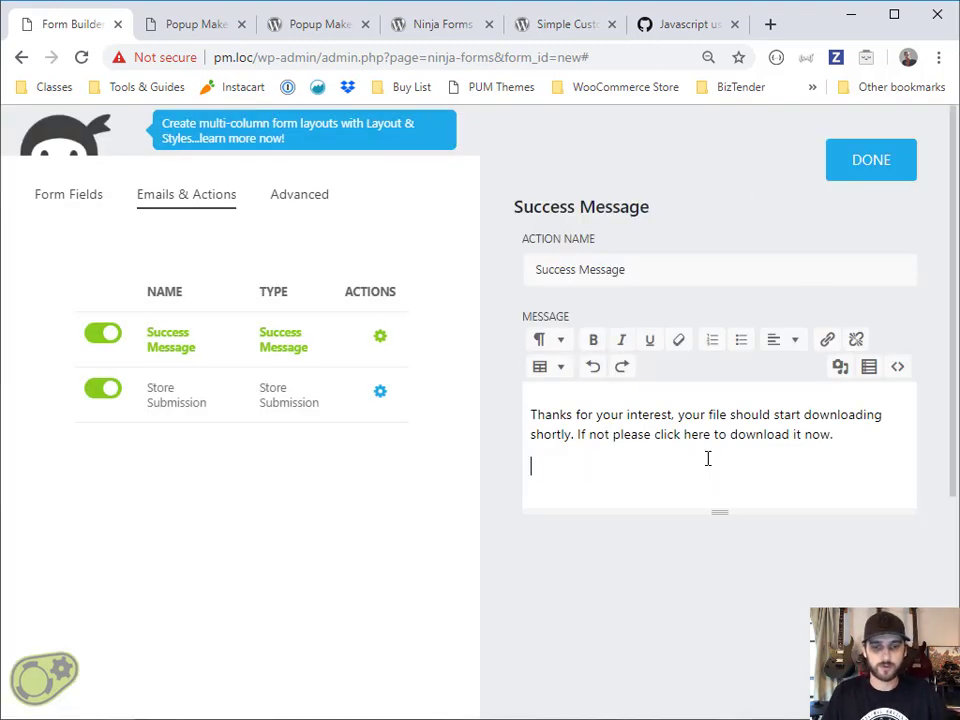
{"action": "left_click", "coordinate": [898, 367]}
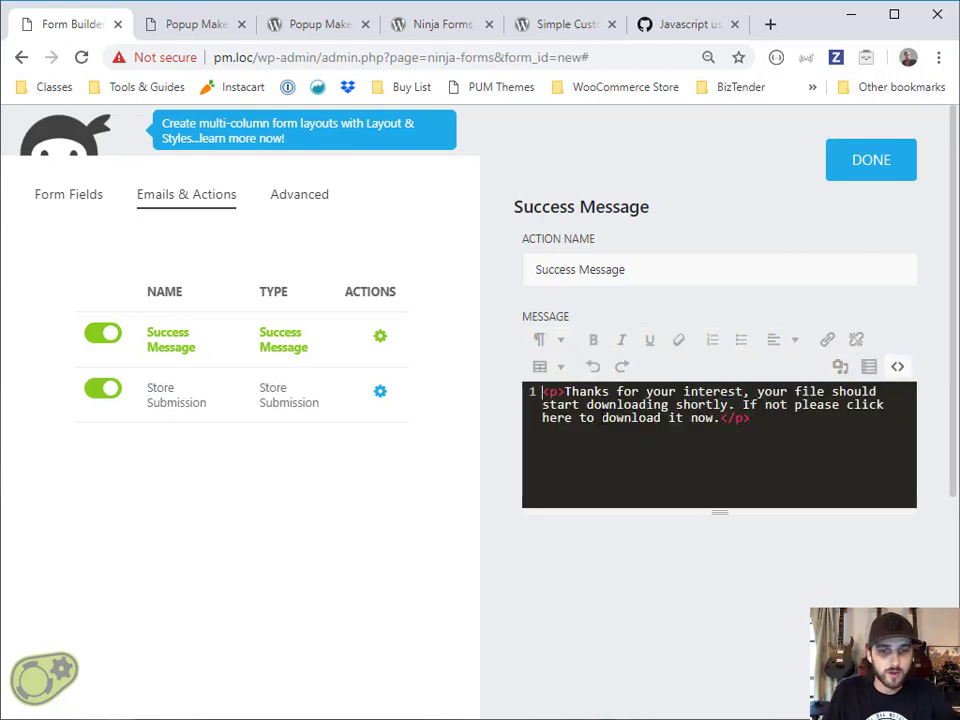
{"action": "type", "text": "<a"}
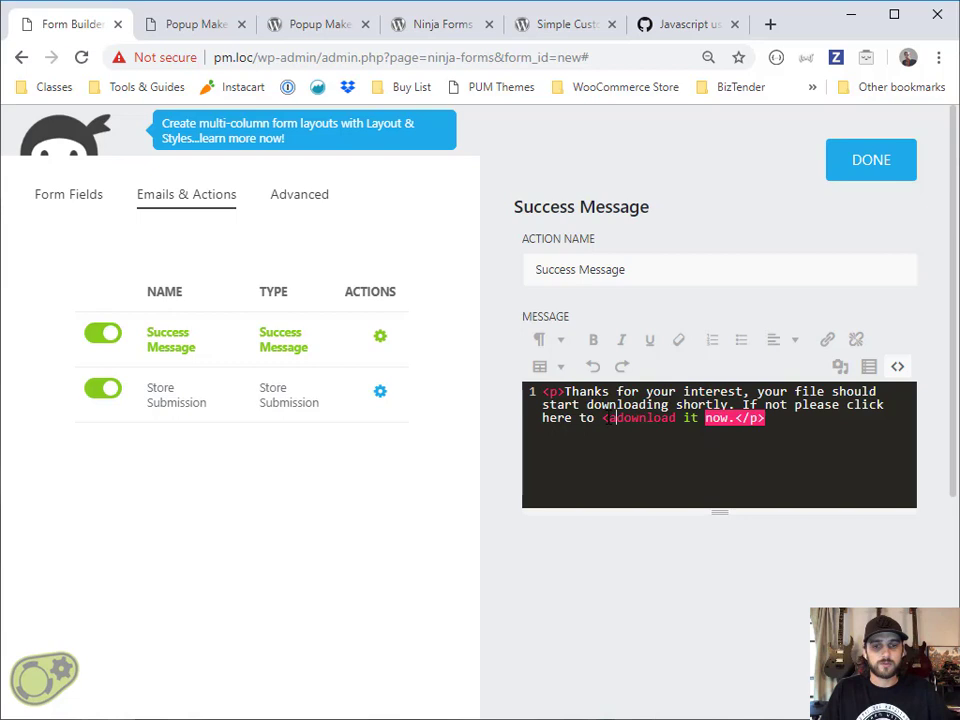
{"action": "type", "text": " href=\""}
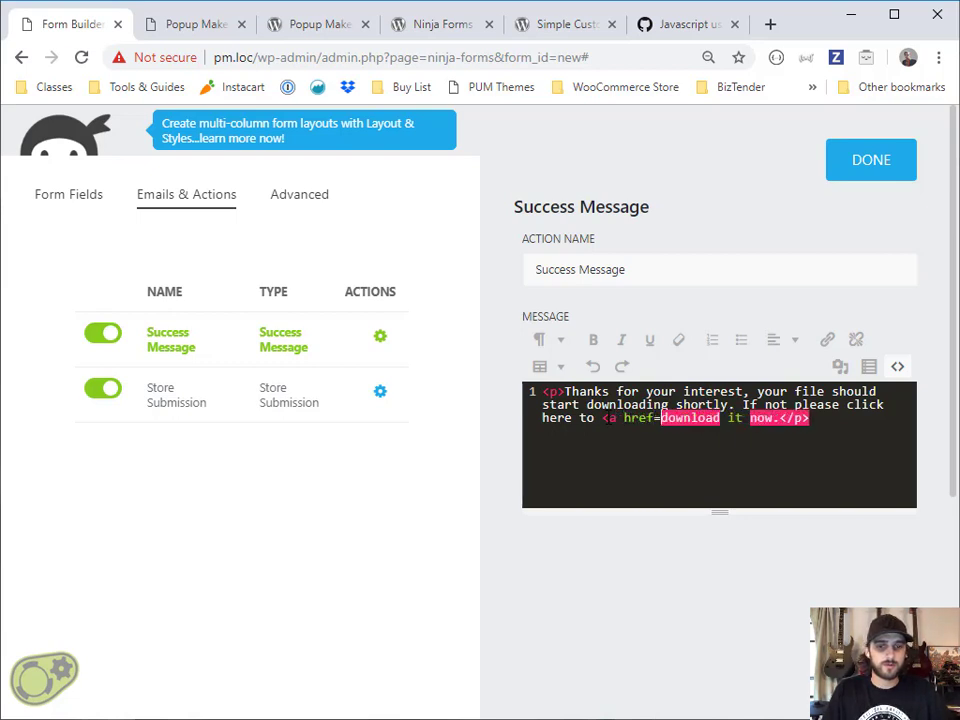
{"action": "key", "text": "ctrl+v"}
{"action": "type", "text": "\""}
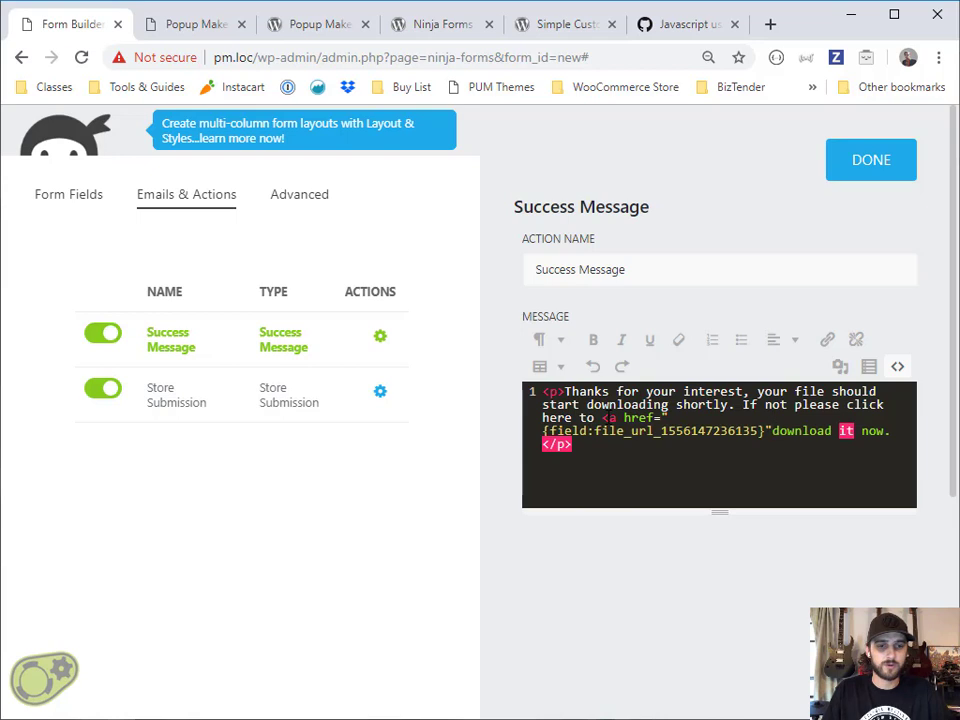
{"action": "type", "text": ">"}
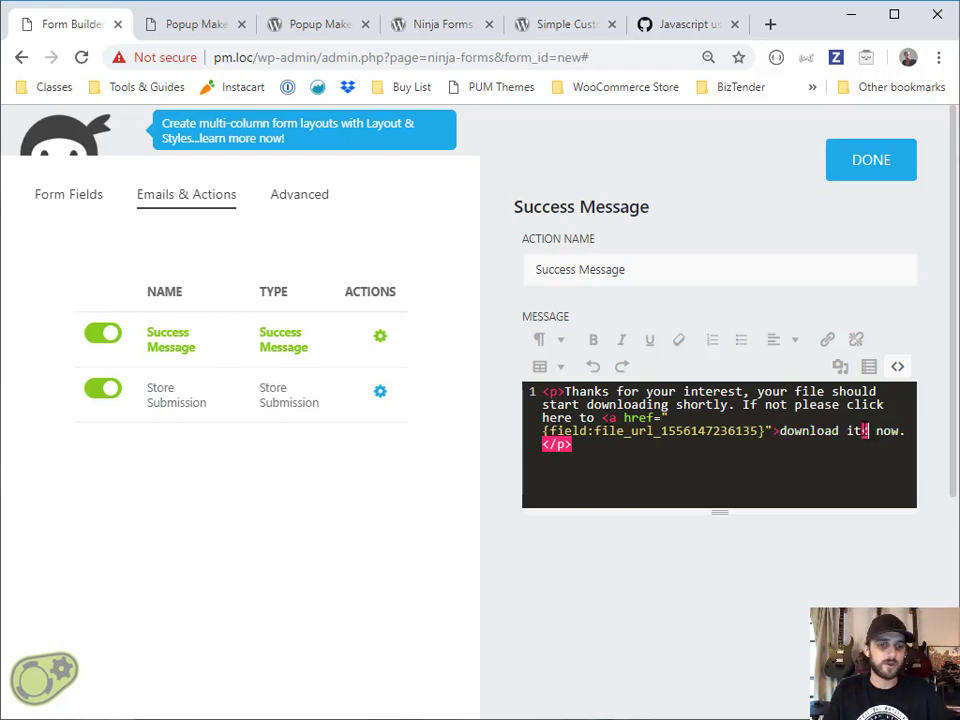
{"action": "type", "text": "</a>"}
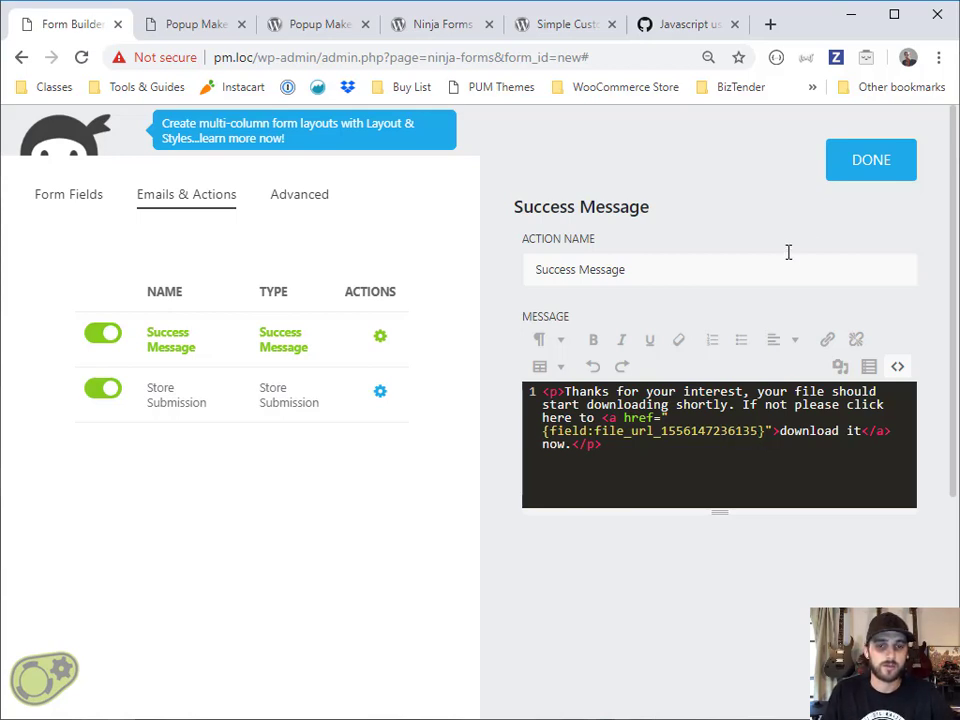
{"action": "left_click", "coordinate": [871, 161]}
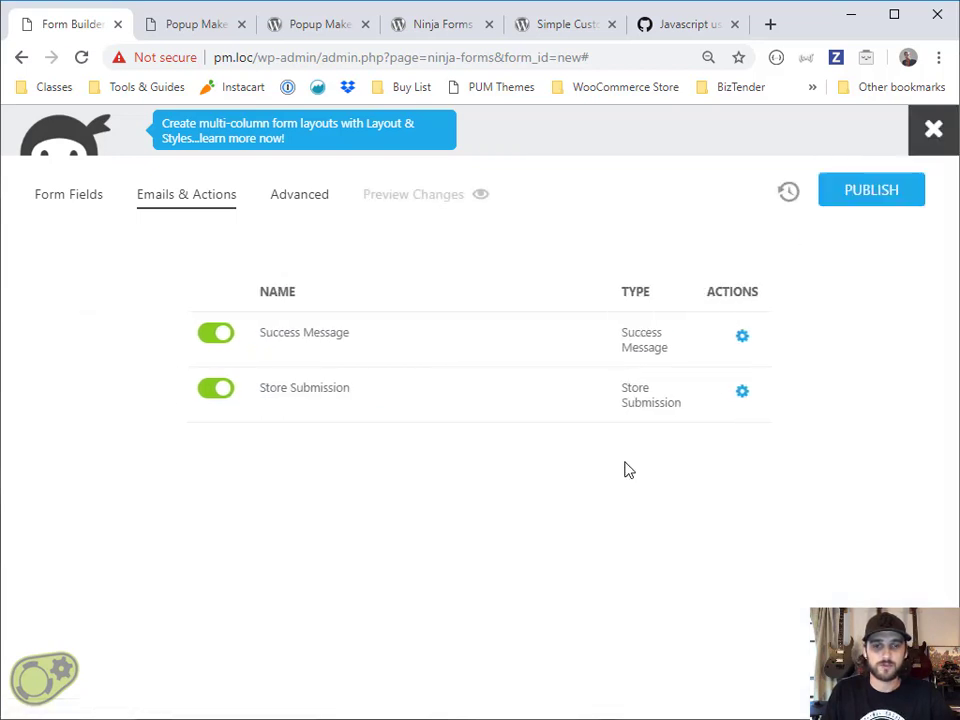
{"action": "left_click", "coordinate": [905, 665]}
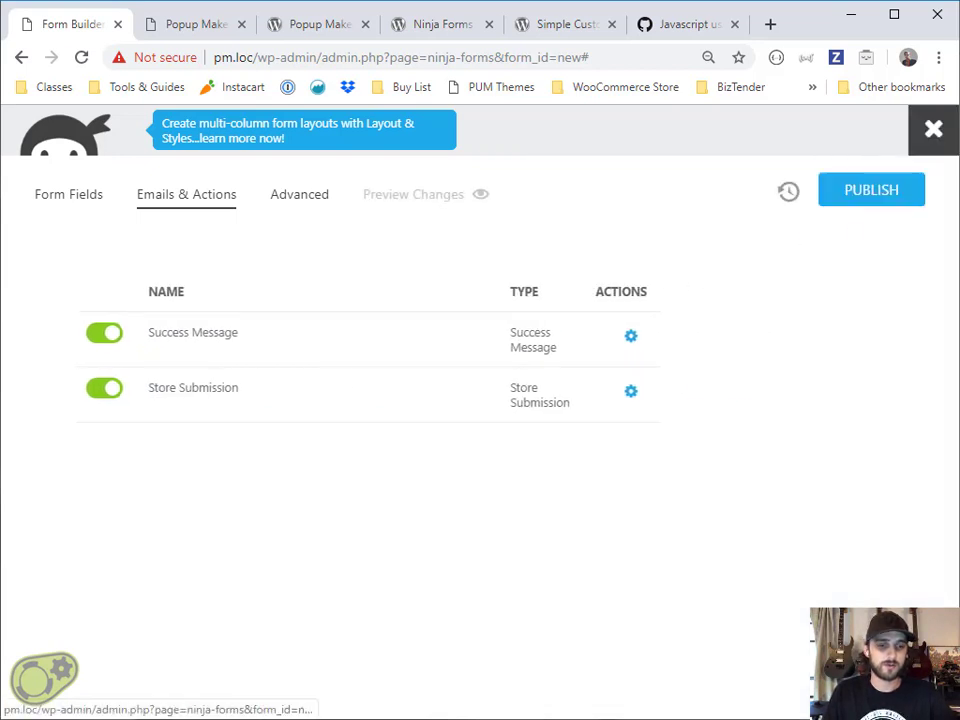
{"action": "left_click", "coordinate": [734, 382]}
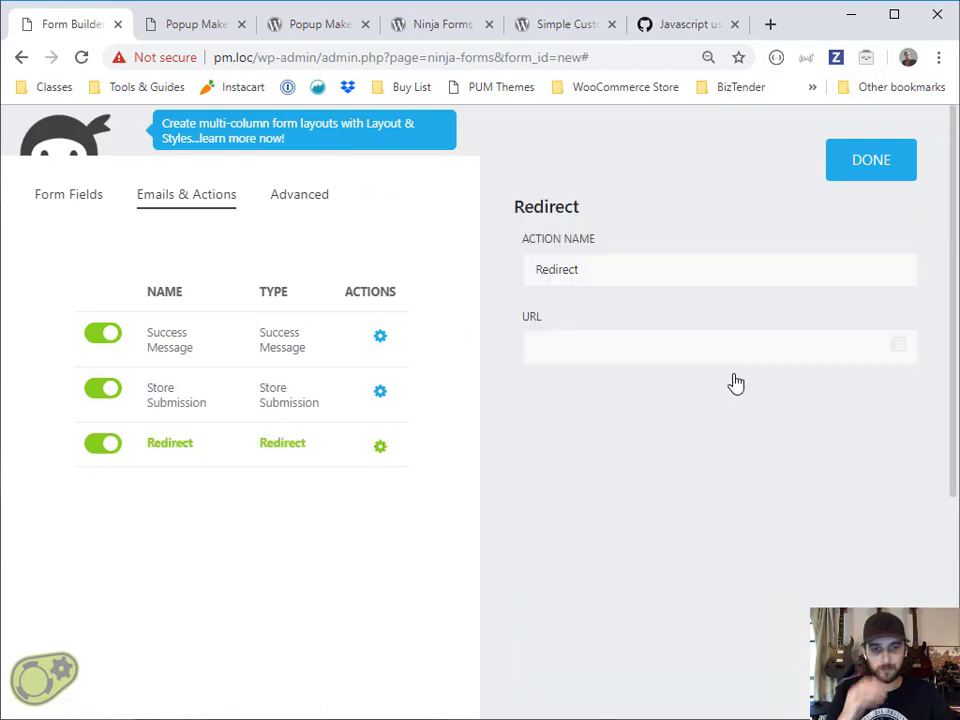
{"action": "left_click", "coordinate": [602, 344]}
{"action": "key", "text": "ctrl+v"}
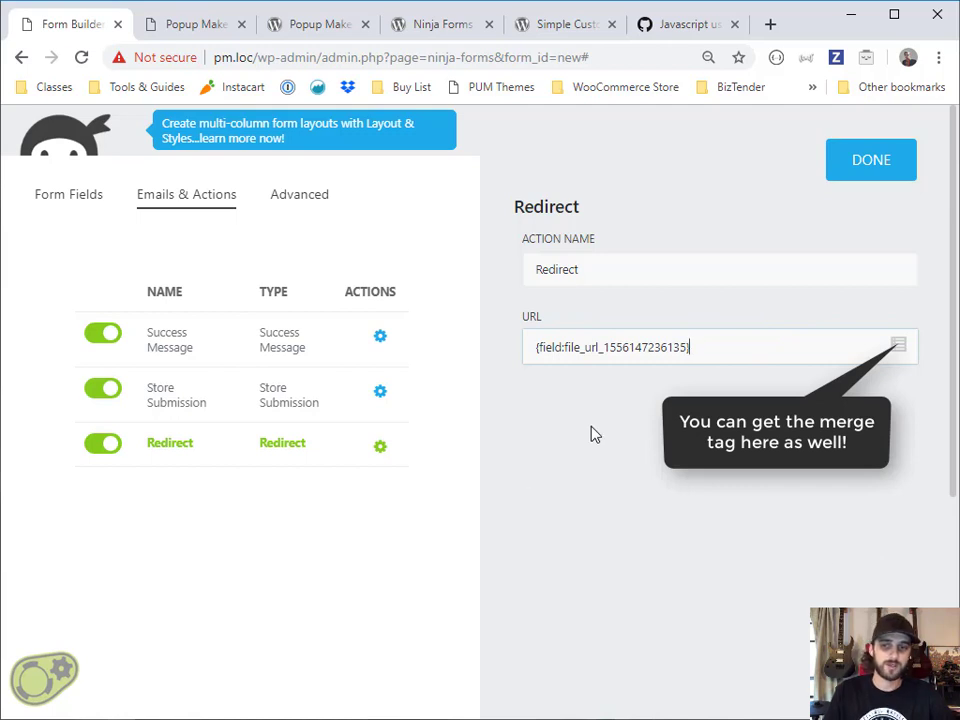
{"action": "left_click", "coordinate": [872, 171]}
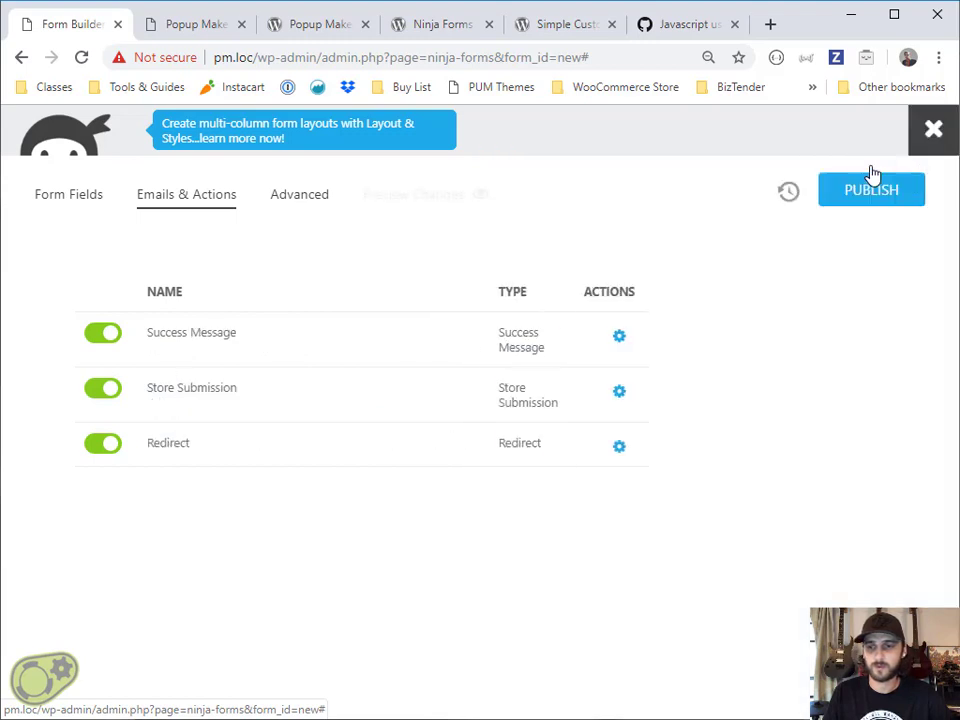
Step: Add an Email action to the form with the subject "Here is your file!"
{"action": "left_click", "coordinate": [893, 620]}
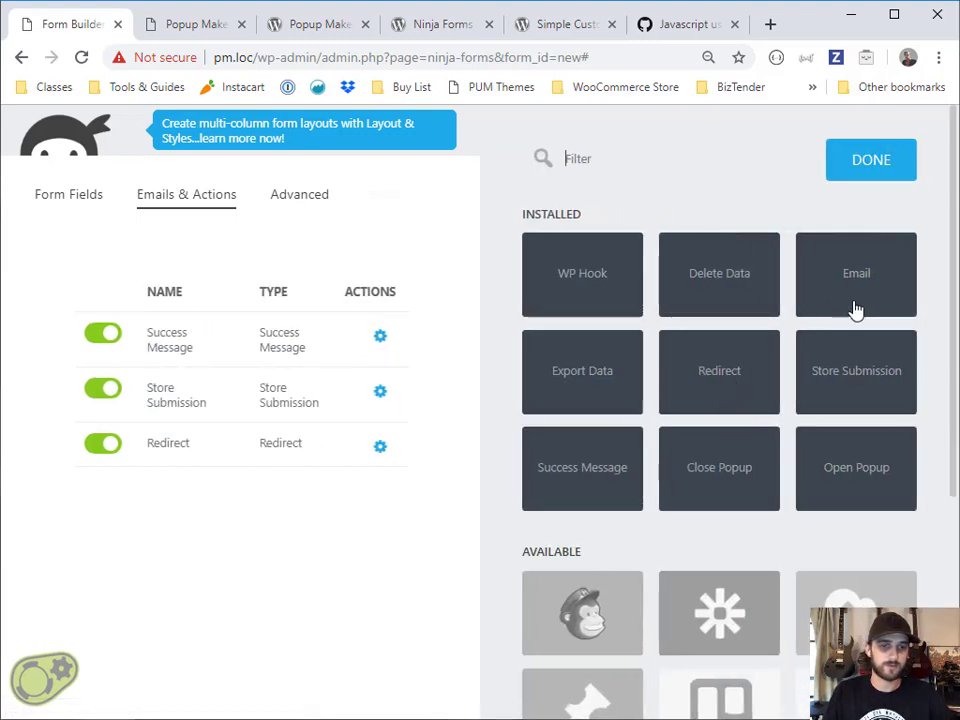
{"action": "left_click", "coordinate": [855, 311]}
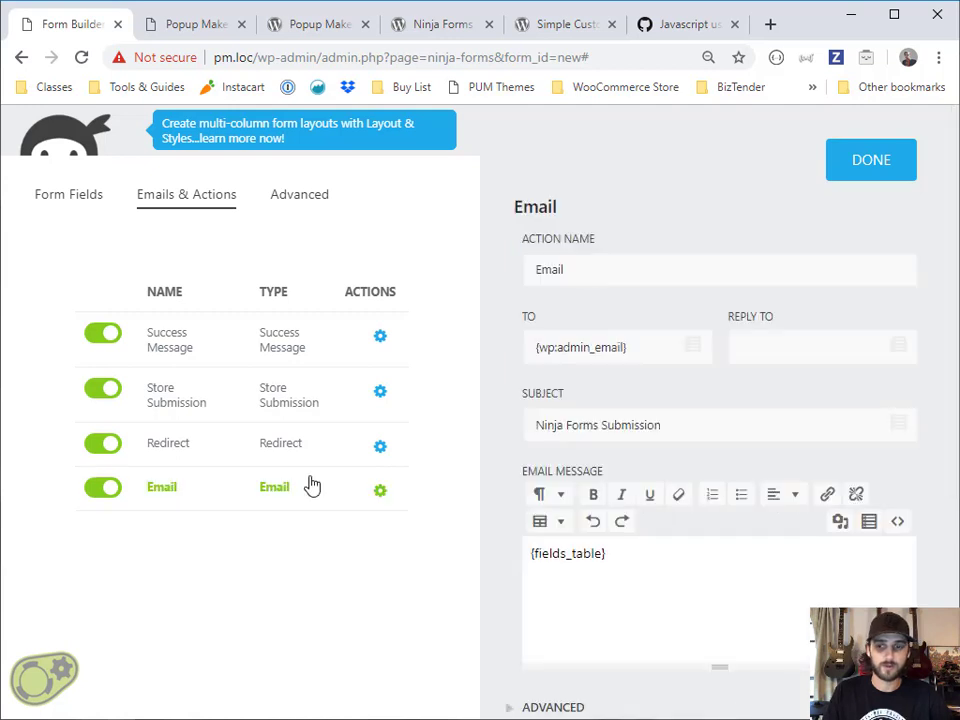
{"action": "triple_click", "coordinate": [699, 436]}
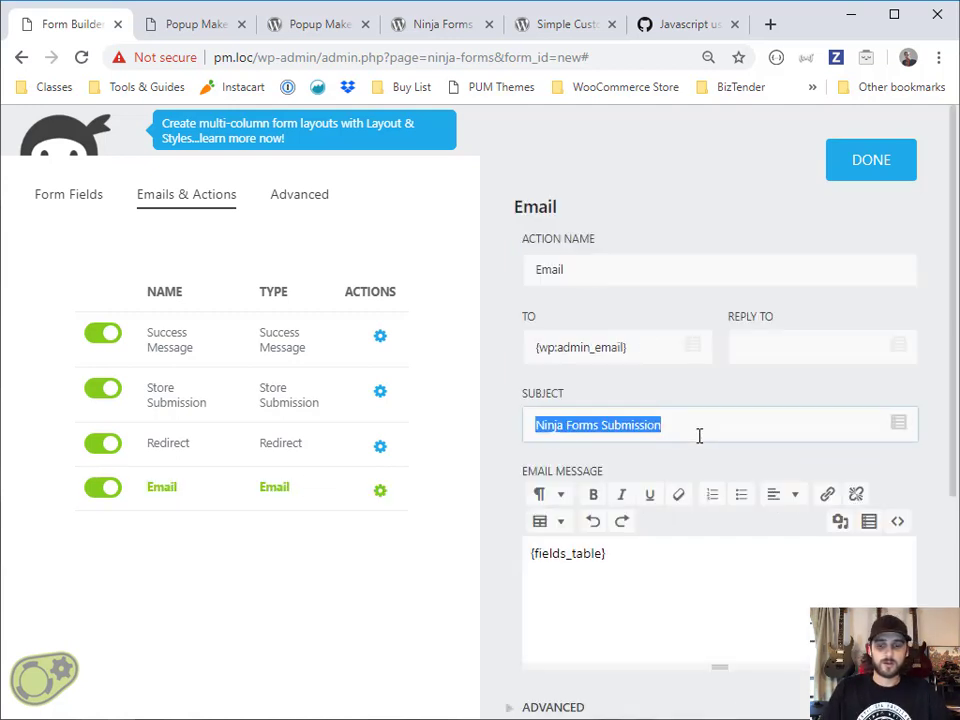
{"action": "type", "text": "{"}
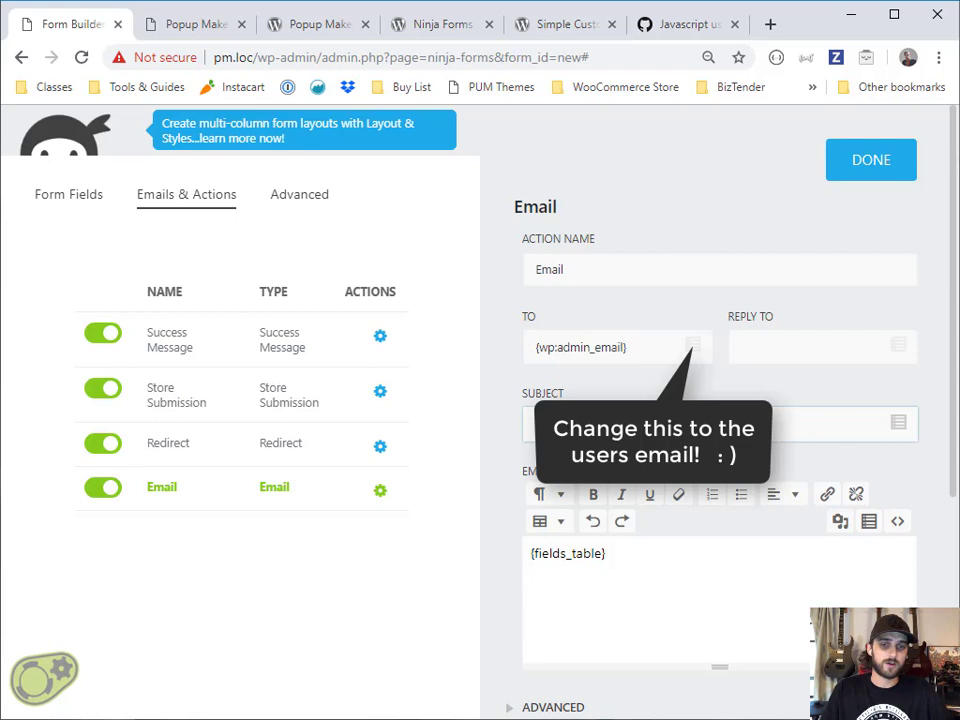
{"action": "triple_click", "coordinate": [649, 544]}
{"action": "key", "text": "BackSpace"}
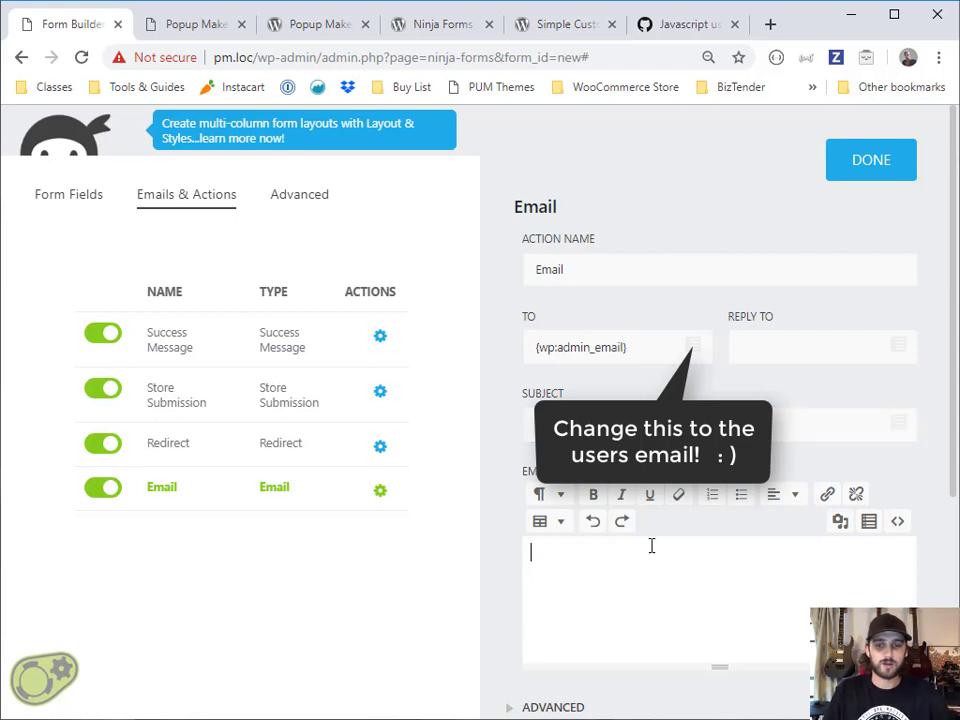
{"action": "type", "text": "Check "}
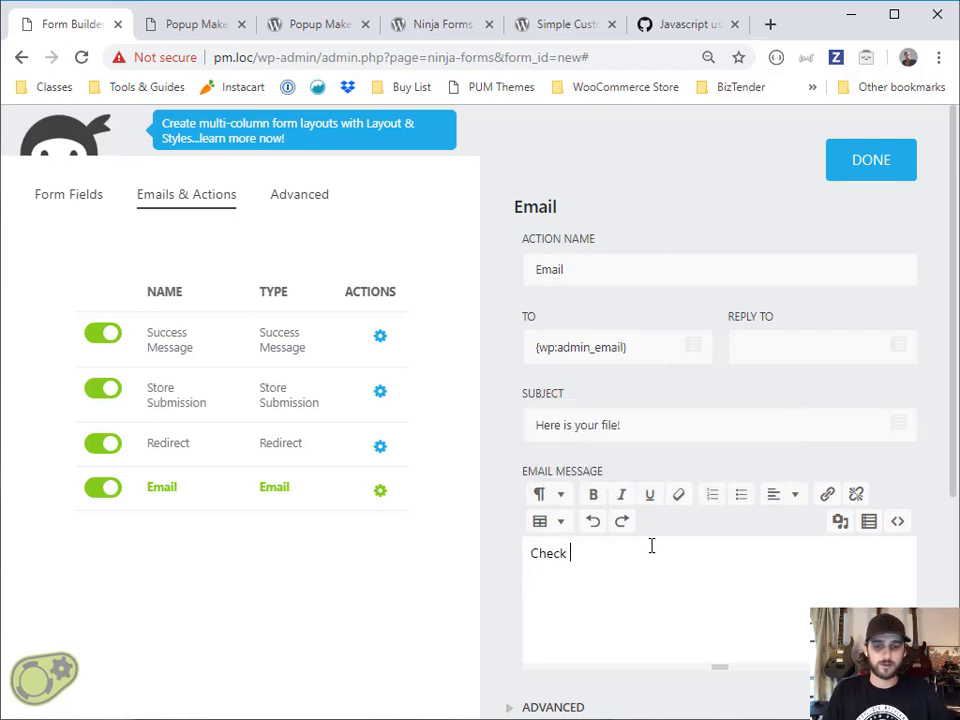
{"action": "type", "text": "it out"}
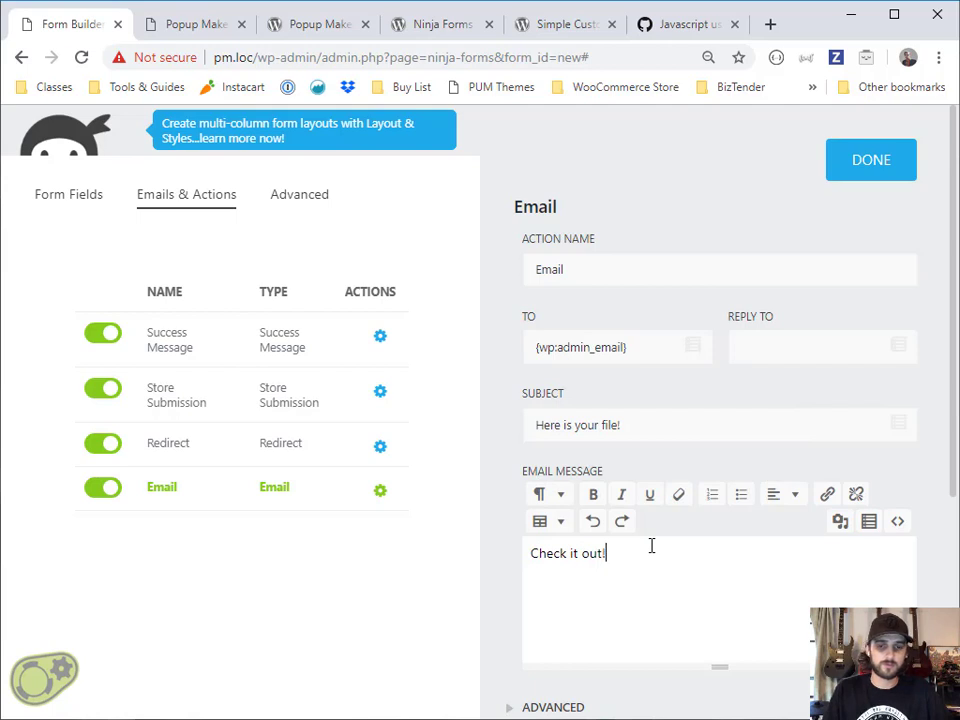
{"action": "type", "text": "!"}
{"action": "key", "text": "Return"}
{"action": "key", "text": "ctrl+v"}
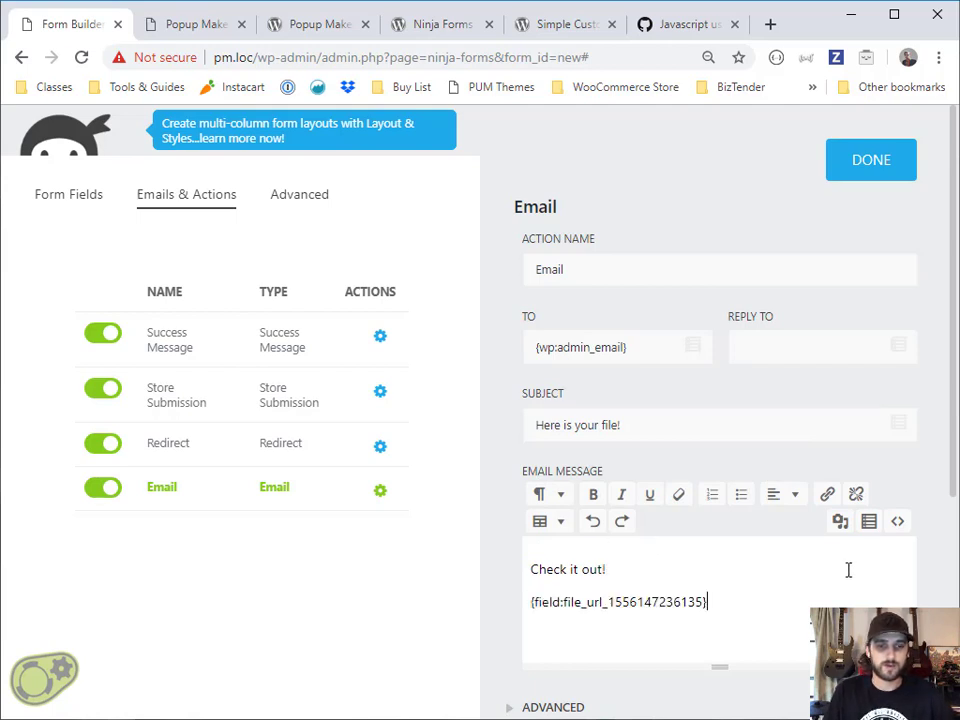
Step: Turn the merge tag in the email message into a link to itself that opens in a new window, and finish editing the action
{"action": "left_click_drag", "start_coordinate": [708, 602], "coordinate": [531, 601]}
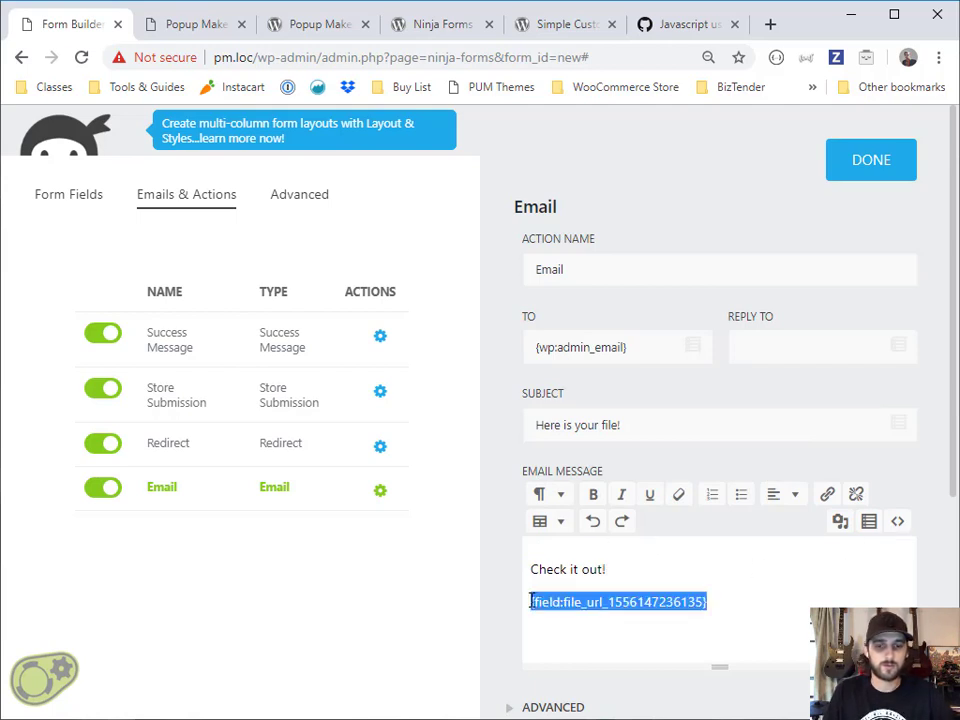
{"action": "left_click", "coordinate": [827, 494]}
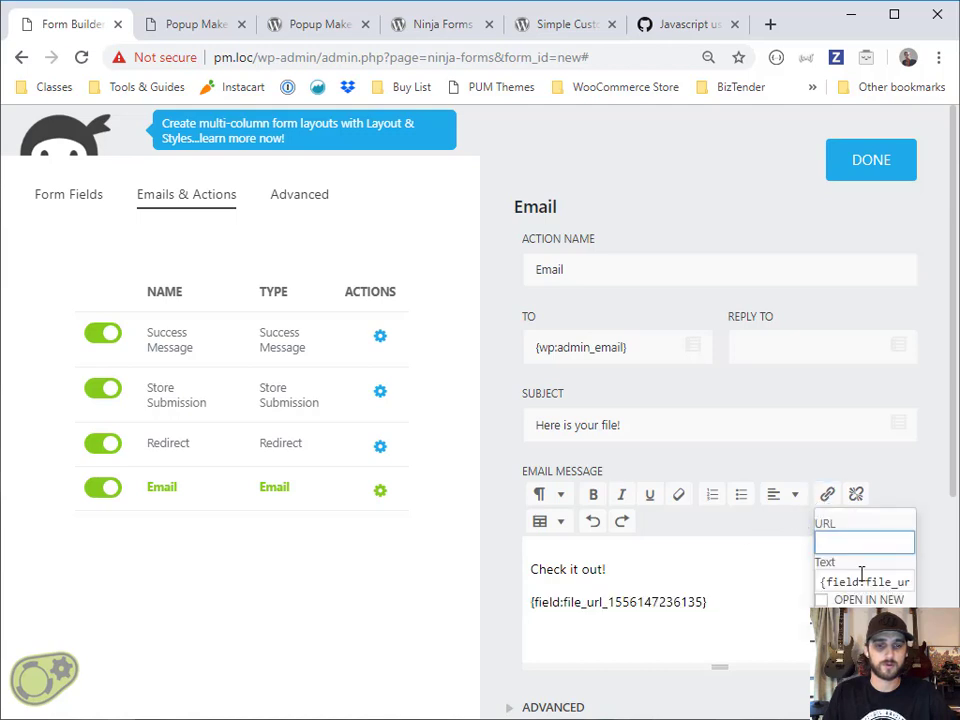
{"action": "key", "text": "ctrl+v"}
{"action": "left_click", "coordinate": [821, 599]}
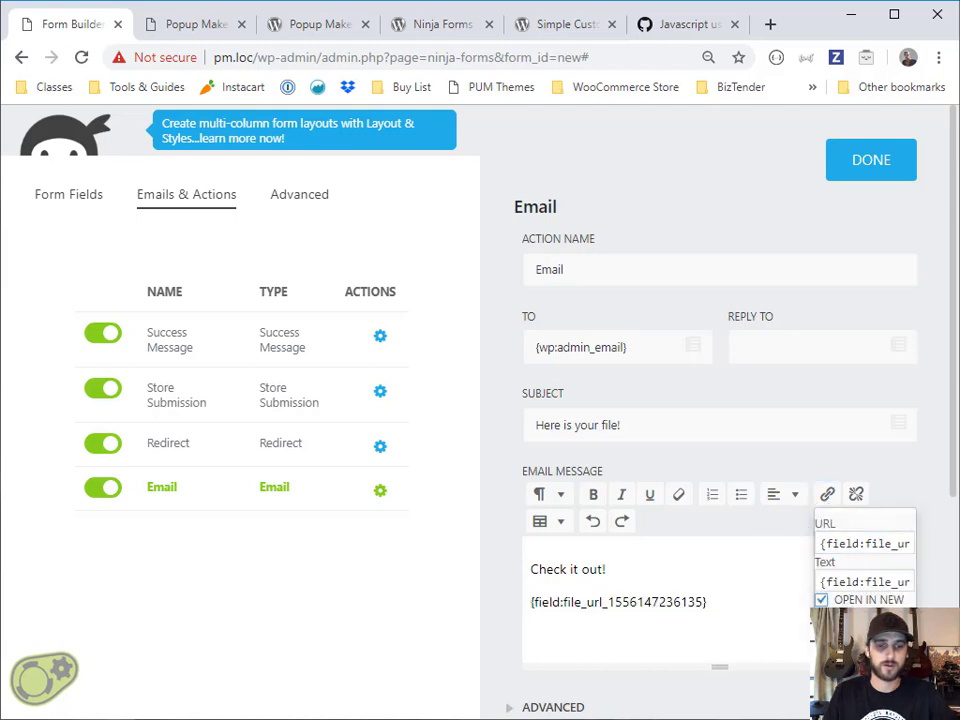
{"action": "key", "text": "Return"}
{"action": "left_click", "coordinate": [900, 521]}
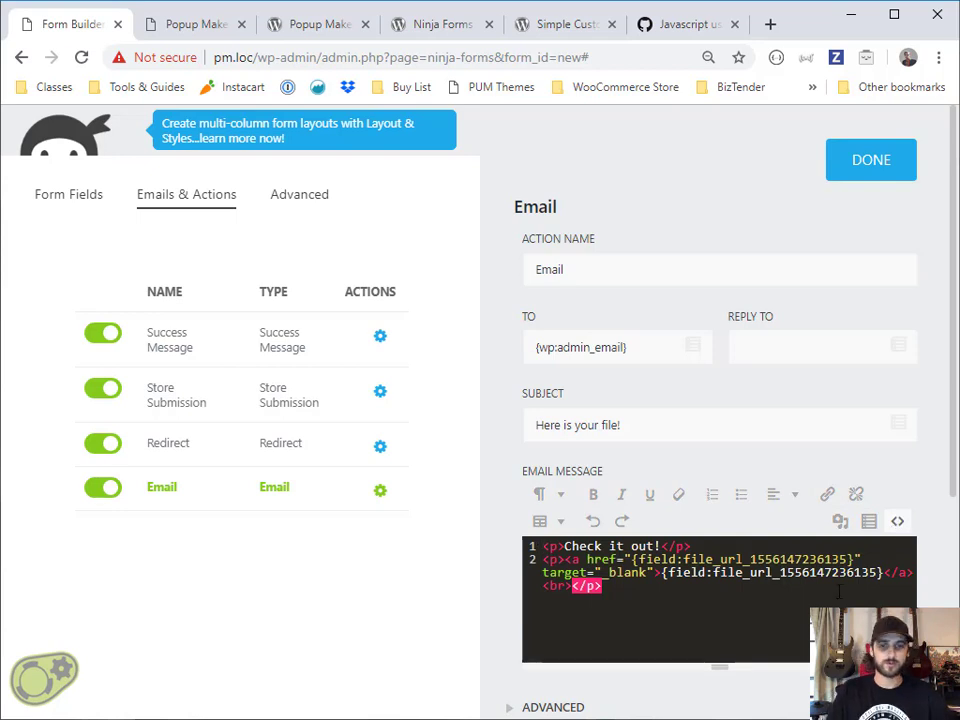
{"action": "left_click", "coordinate": [897, 521]}
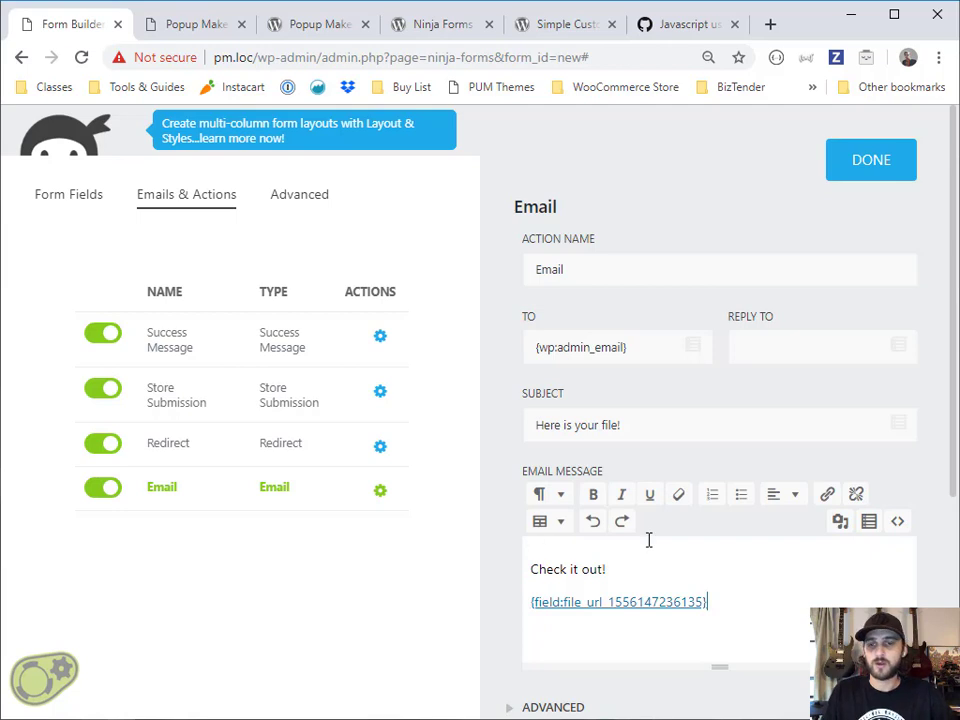
{"action": "left_click", "coordinate": [830, 170]}
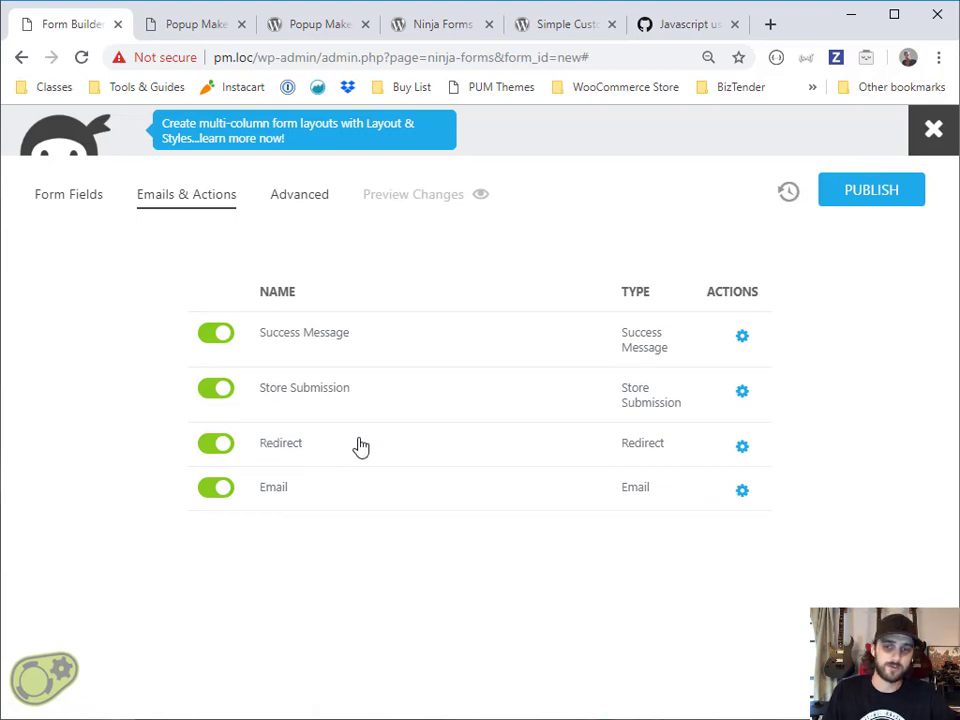
Step: Review the download link in the Success Message action's text and close its settings
{"action": "left_click", "coordinate": [312, 400]}
{"action": "left_click", "coordinate": [266, 358]}
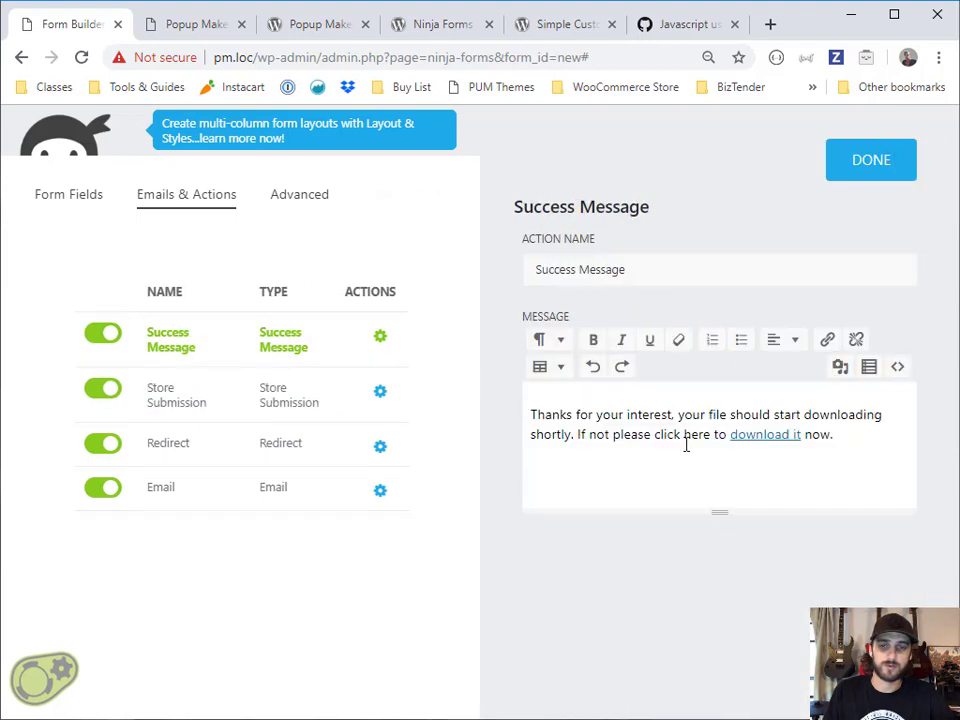
{"action": "left_click", "coordinate": [888, 167]}
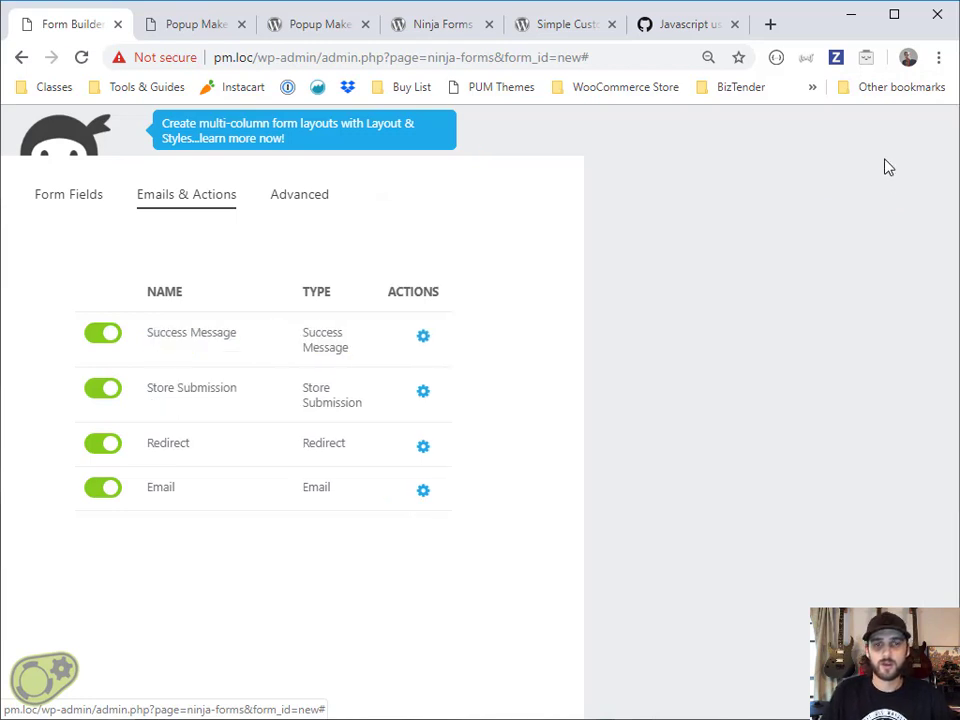
Step: Publish the form with the title "Subscribe to Download" and close the form builder
{"action": "left_click", "coordinate": [879, 194]}
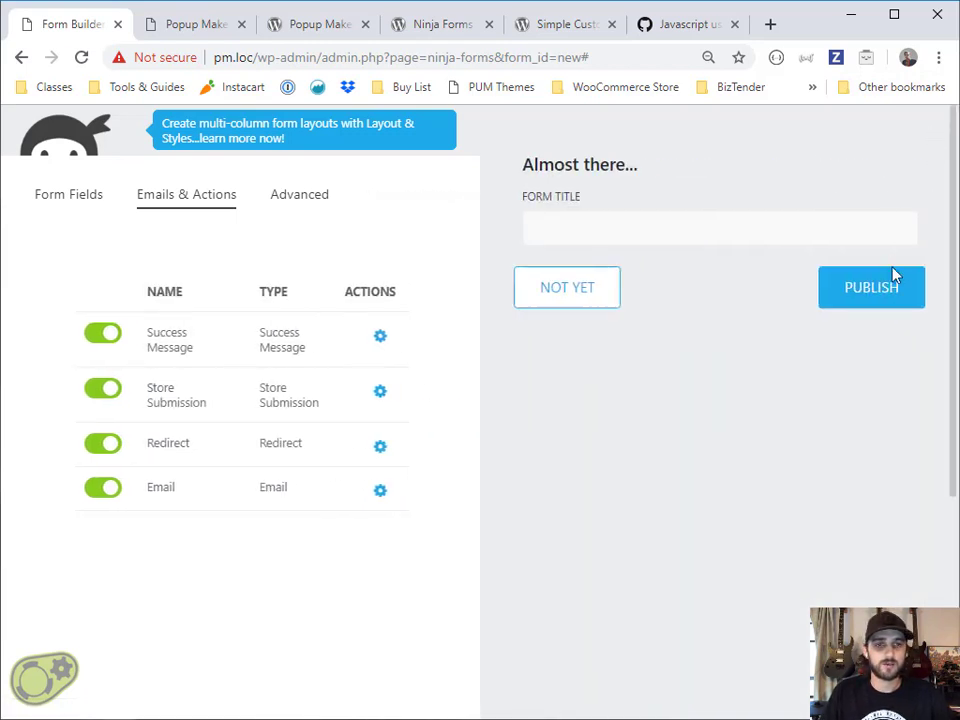
{"action": "left_click", "coordinate": [666, 221]}
{"action": "type", "text": "Subs"}
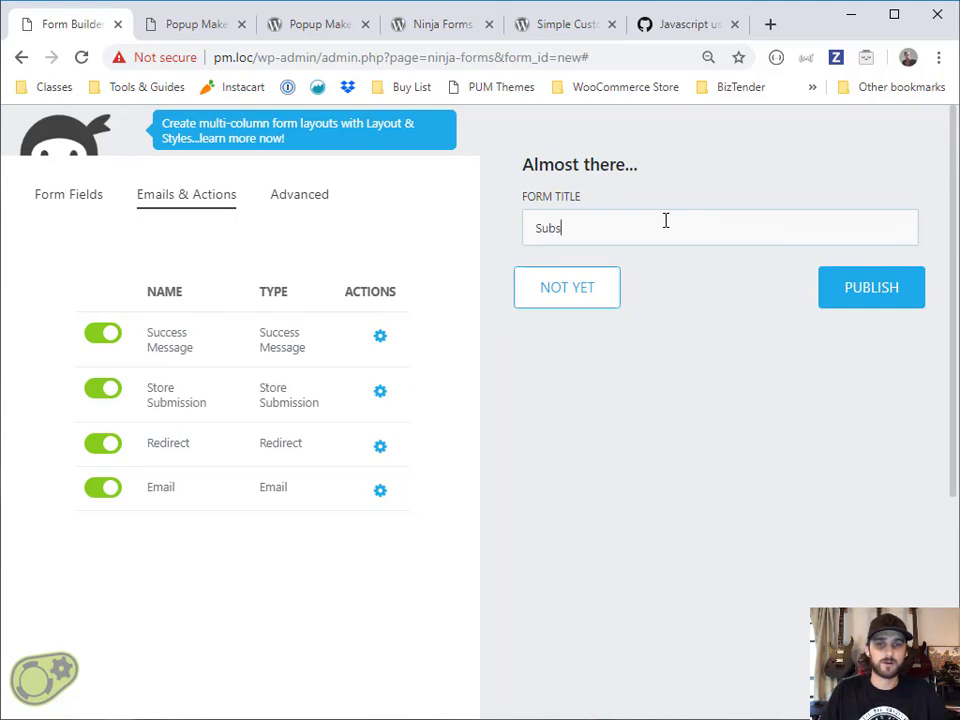
{"action": "type", "text": "cribe to D"}
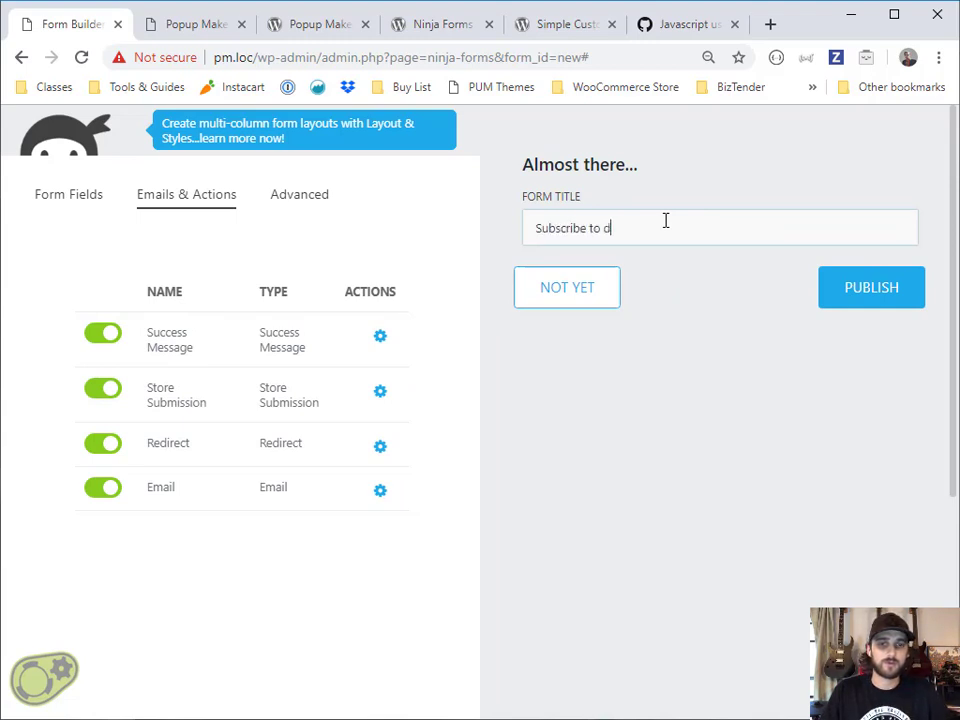
{"action": "type", "text": "ownload"}
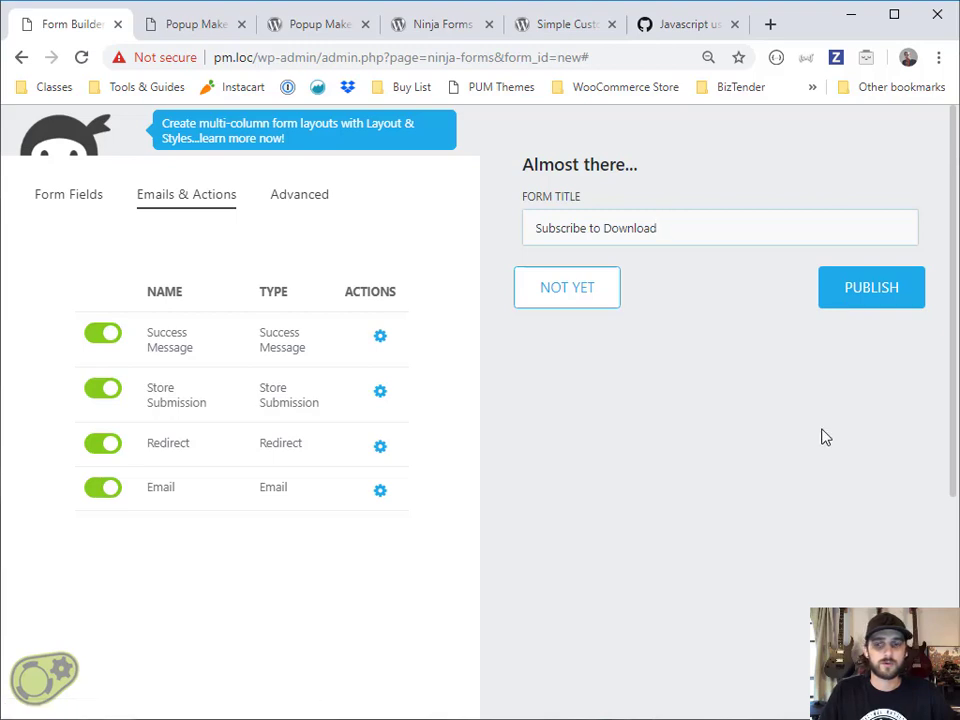
{"action": "left_click", "coordinate": [874, 292]}
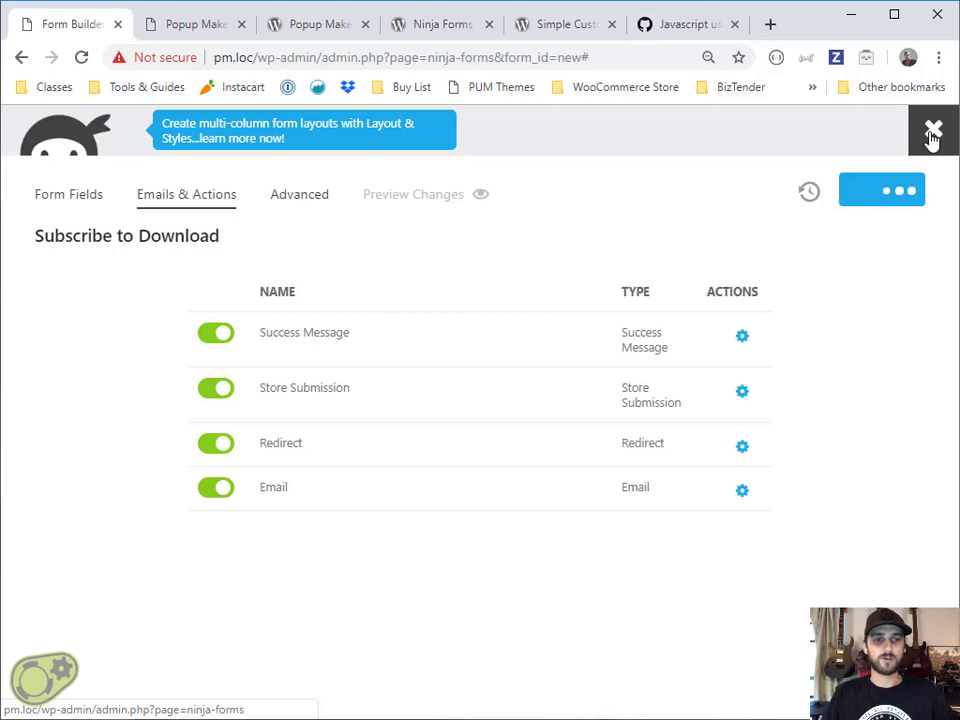
{"action": "left_click", "coordinate": [932, 133]}
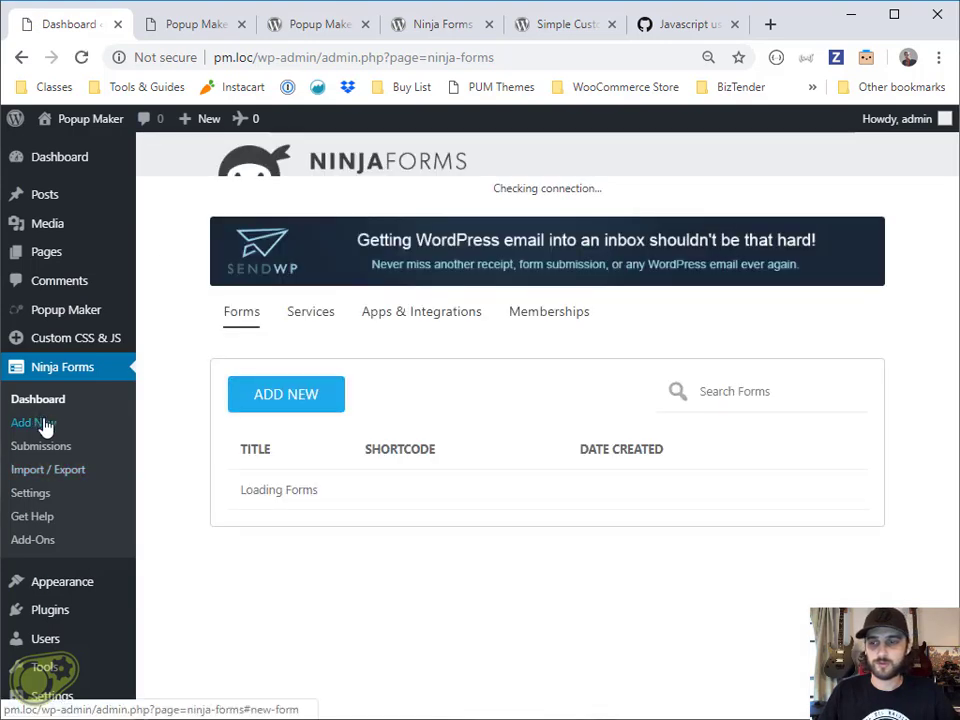
Step: Create a new Popup Maker popup named "Subscribe to Download"
{"action": "mouse_move", "coordinate": [45, 311]}
{"action": "left_click", "coordinate": [157, 344]}
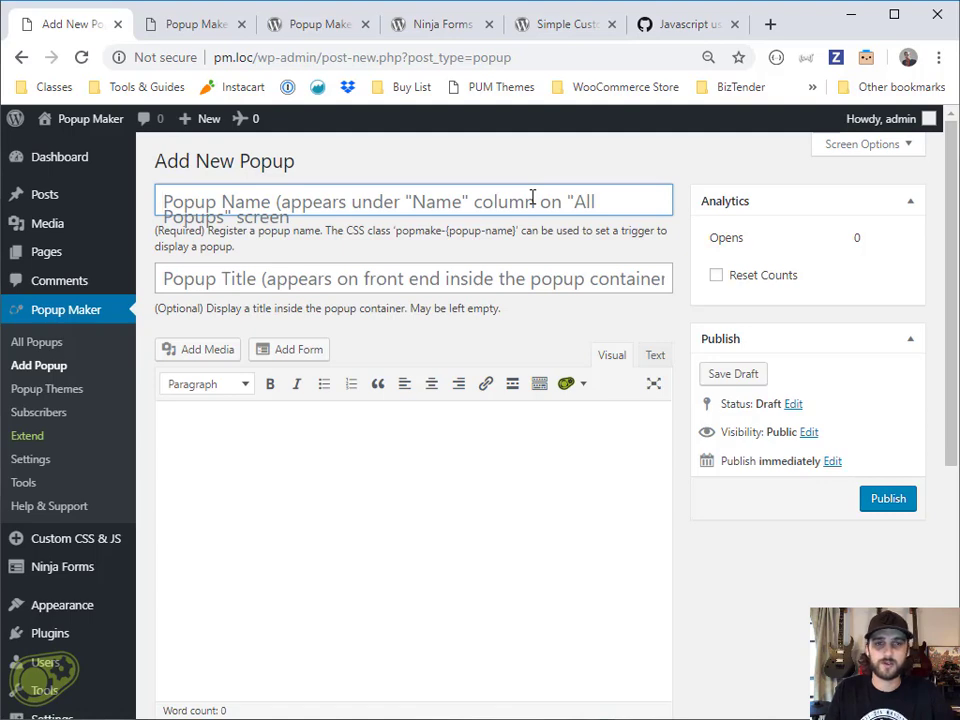
{"action": "key", "text": "ctrl+minus"}
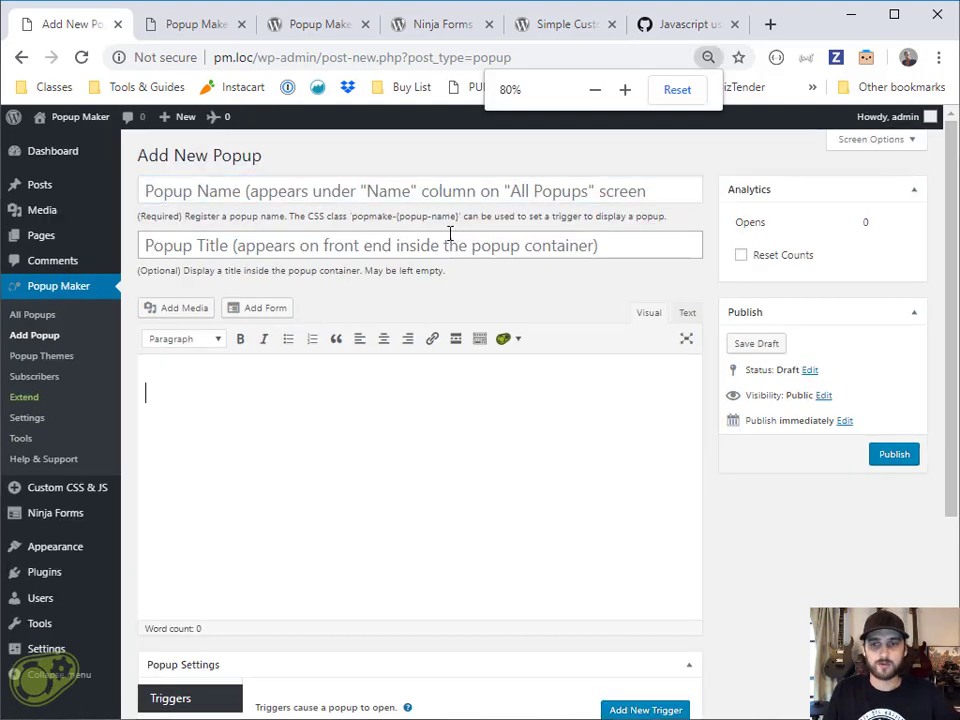
{"action": "left_click", "coordinate": [351, 198]}
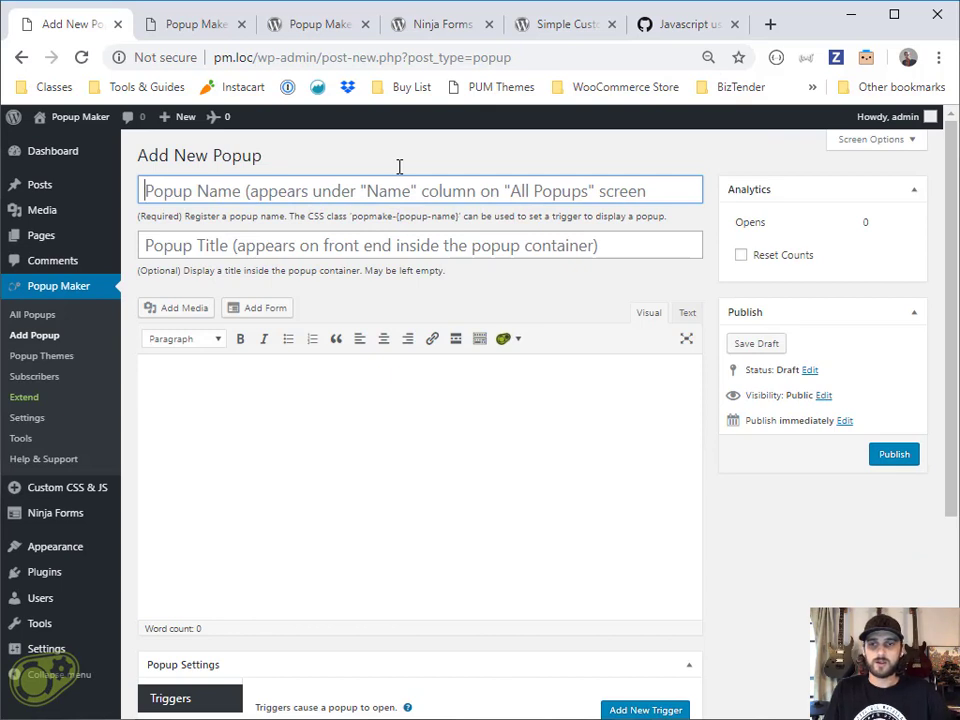
{"action": "type", "text": "Subscribe"}
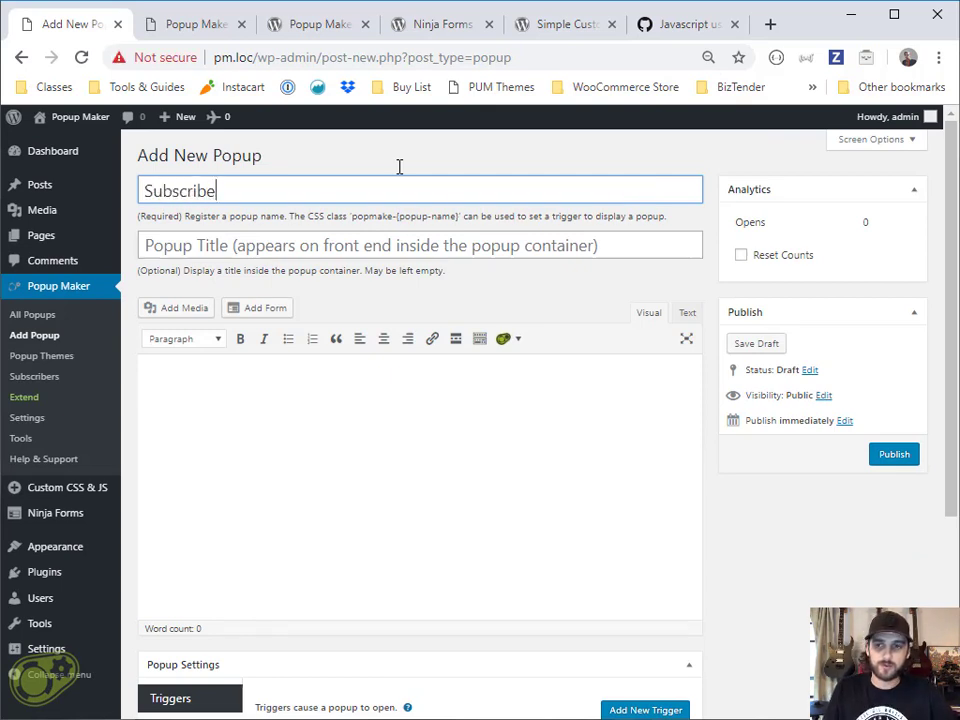
{"action": "type", "text": " To Download"}
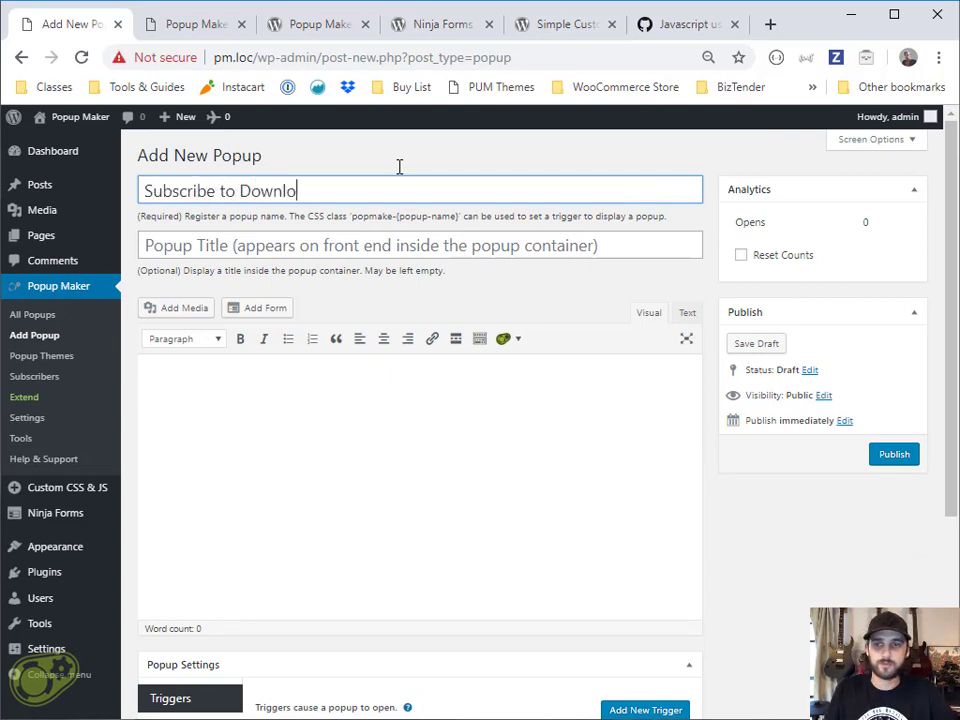
Step: Insert the "Subscribe to Download" form (ID 2) into the popup's content
{"action": "left_click", "coordinate": [268, 461]}
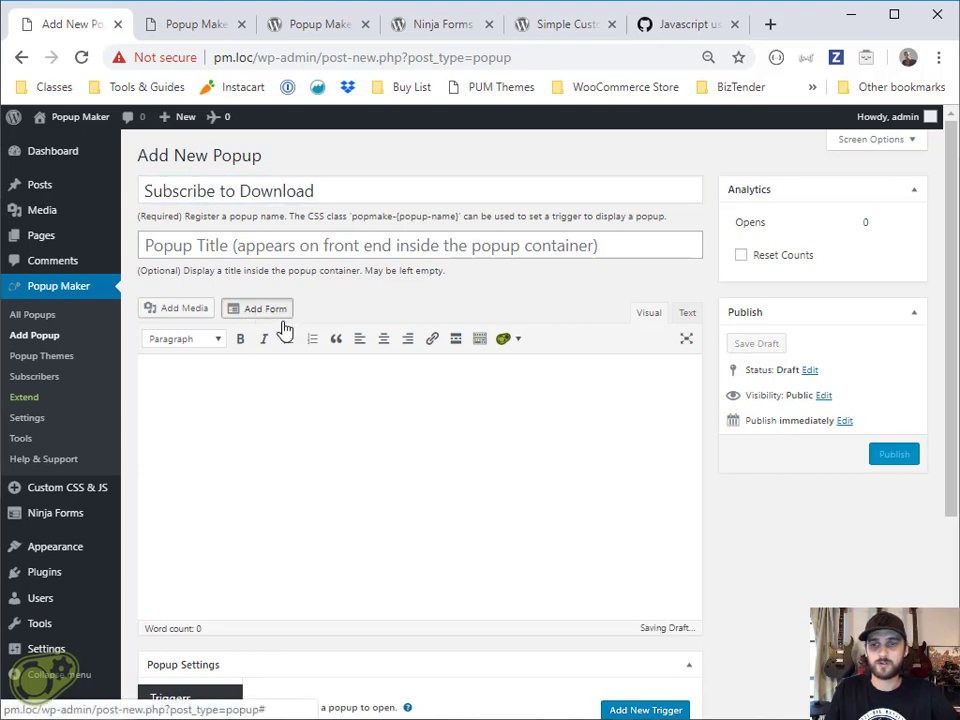
{"action": "left_click", "coordinate": [265, 308]}
{"action": "left_click", "coordinate": [543, 412]}
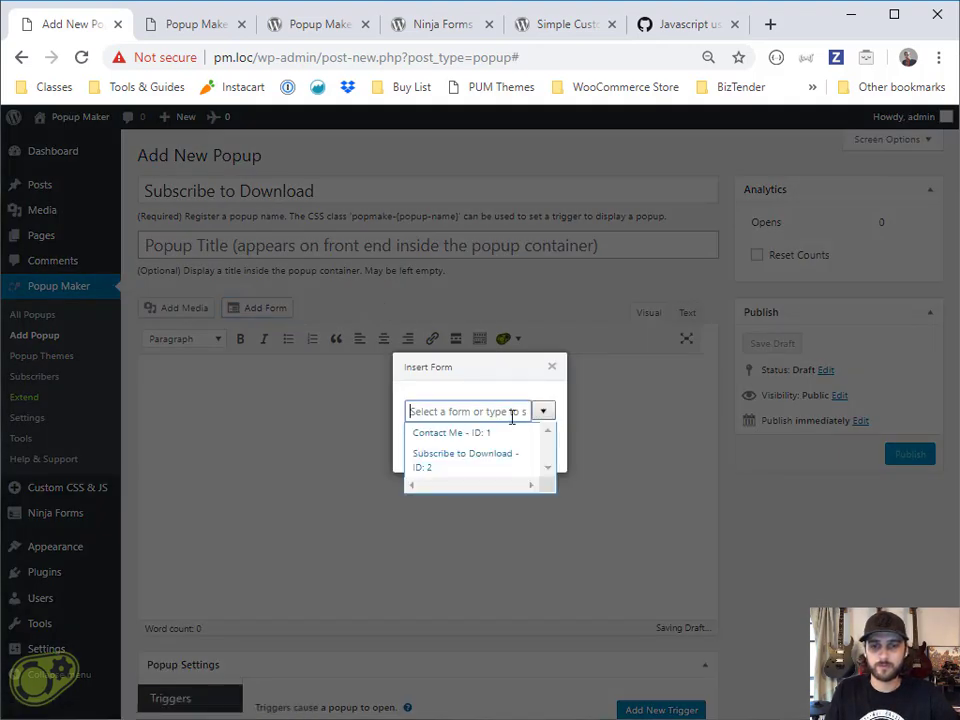
{"action": "left_click", "coordinate": [460, 457]}
{"action": "left_click", "coordinate": [434, 449]}
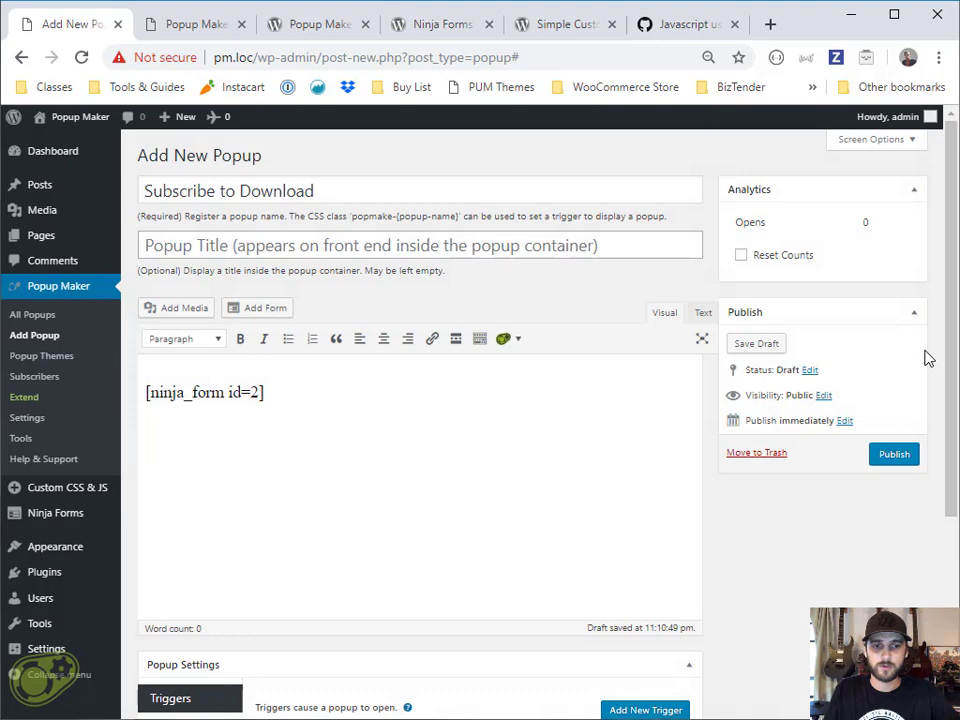
Step: Add a Click Open trigger to the popup with a cookie set on Ninja Form Success
{"action": "left_click_drag", "start_coordinate": [951, 300], "coordinate": [945, 450]}
{"action": "scroll", "coordinate": [945, 450], "scroll_direction": "down", "scroll_amount": 1}
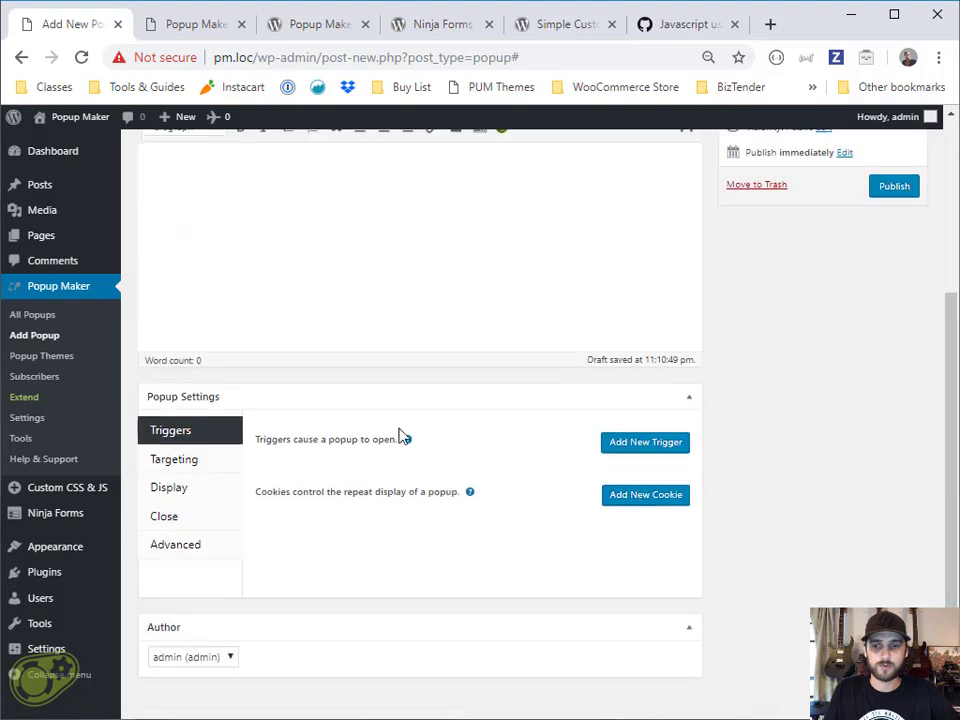
{"action": "left_click", "coordinate": [646, 445]}
{"action": "left_click", "coordinate": [431, 253]}
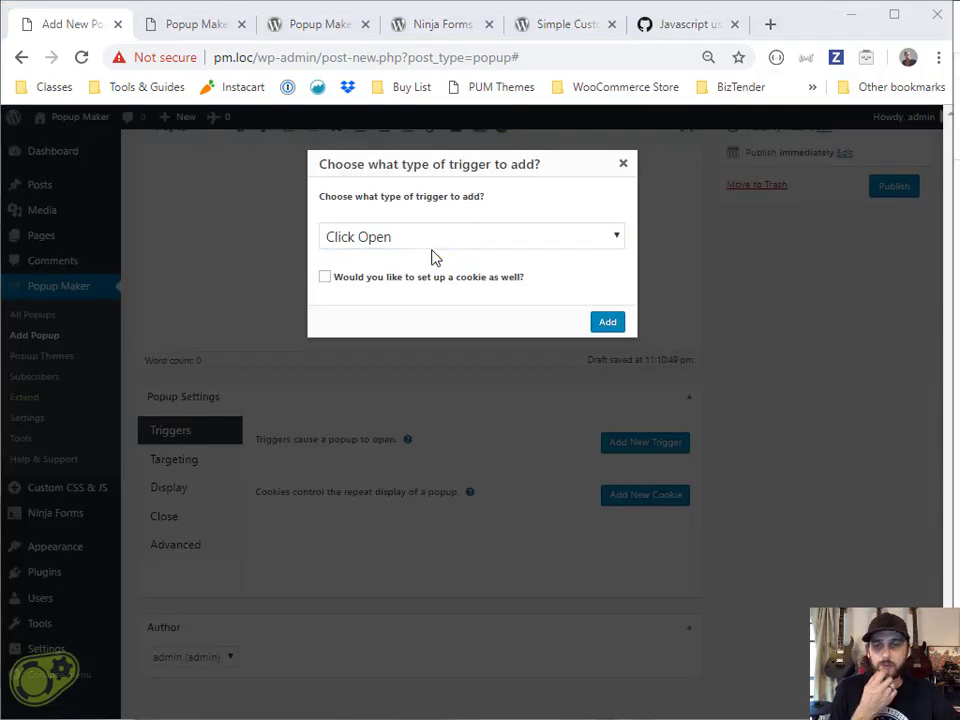
{"action": "left_click", "coordinate": [437, 281]}
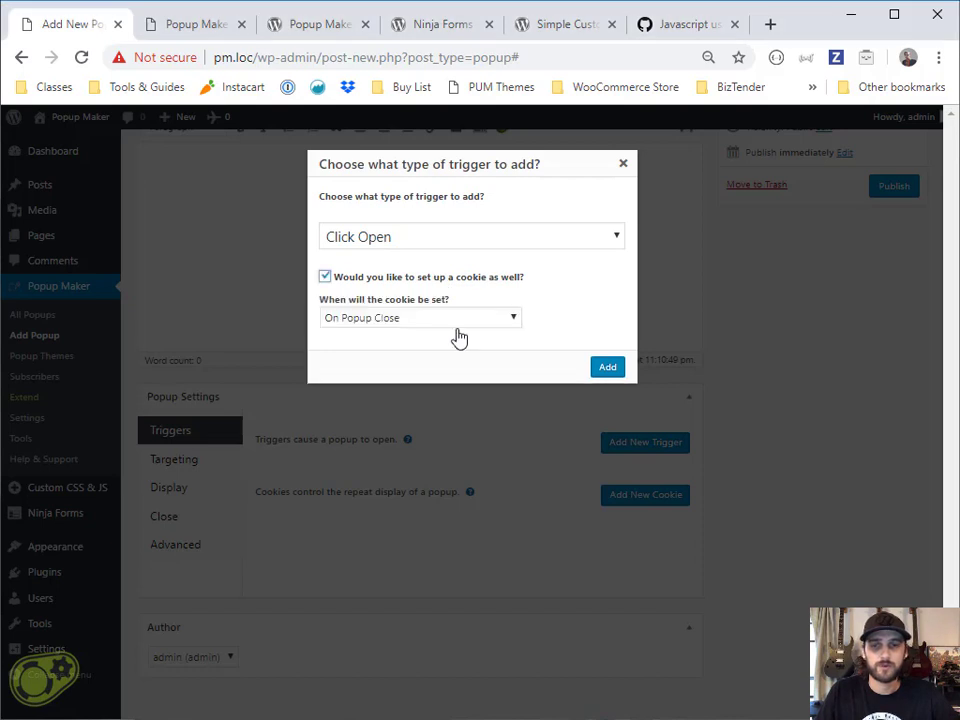
{"action": "left_click", "coordinate": [477, 326]}
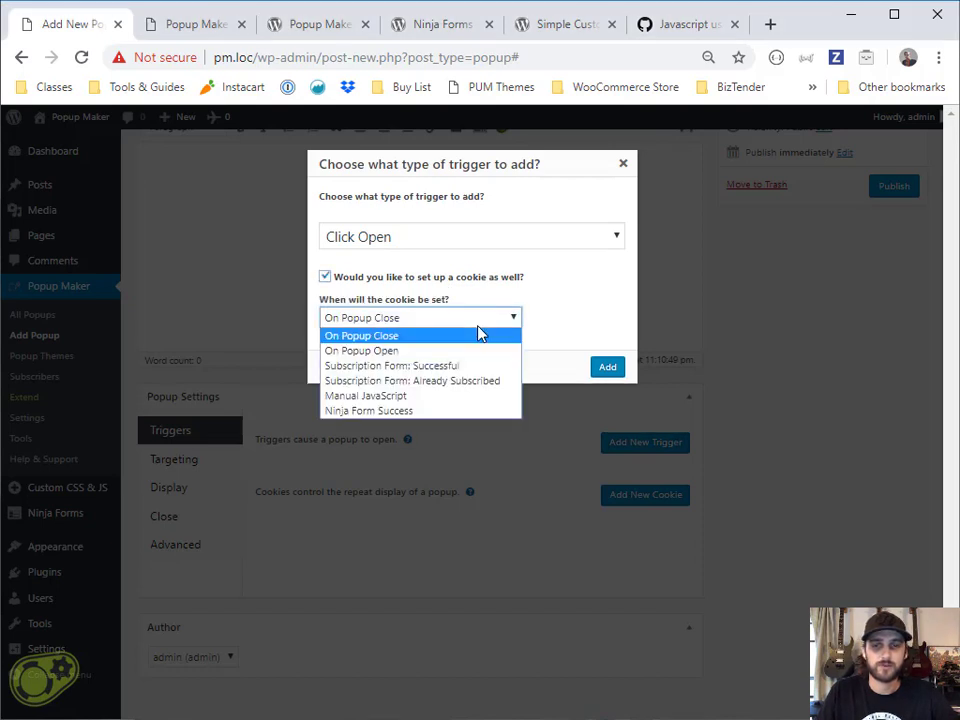
{"action": "left_click", "coordinate": [482, 413]}
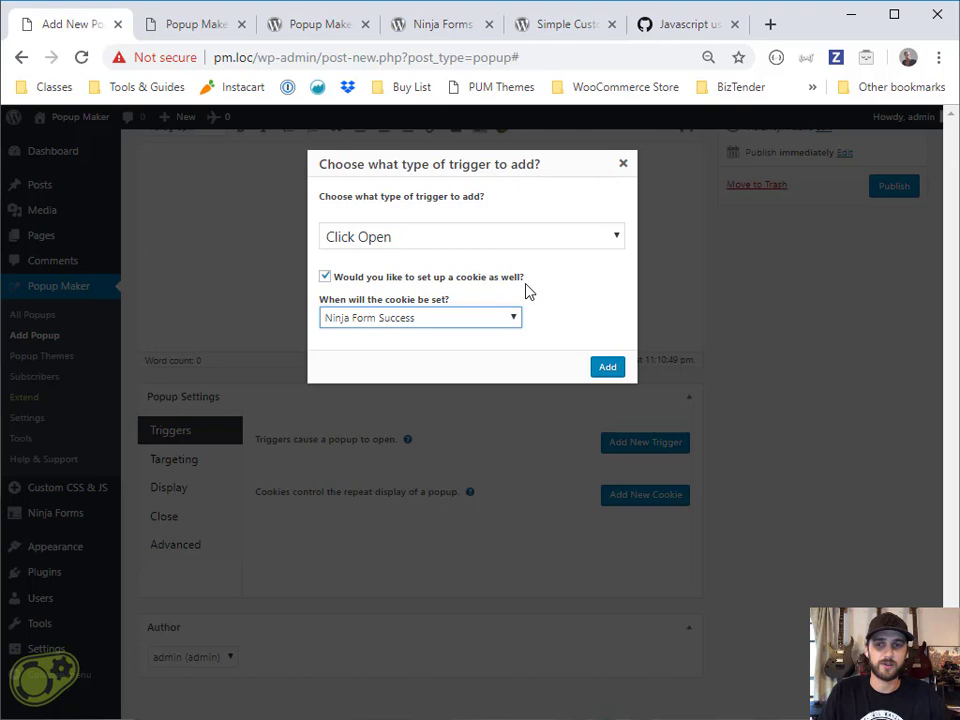
{"action": "left_click", "coordinate": [607, 367]}
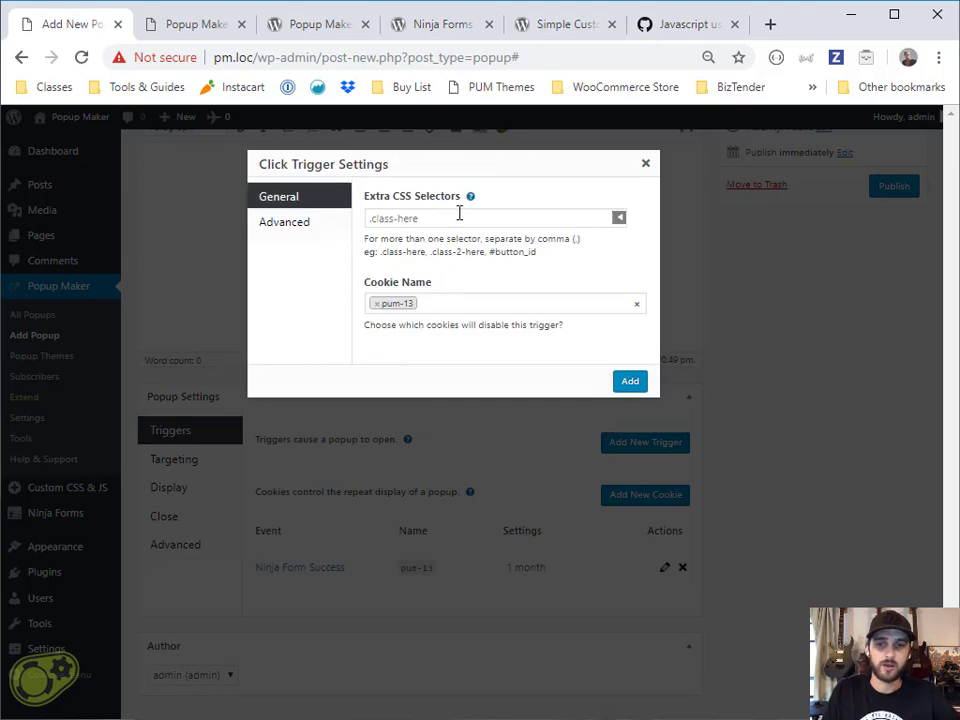
Step: Set the click trigger's extra CSS selectors to "a.subscribe-to-download, .subscribe-to-download a" and add the trigger
{"action": "type", "text": "a.subscribe-to-download, .subscribe-to-download a"}
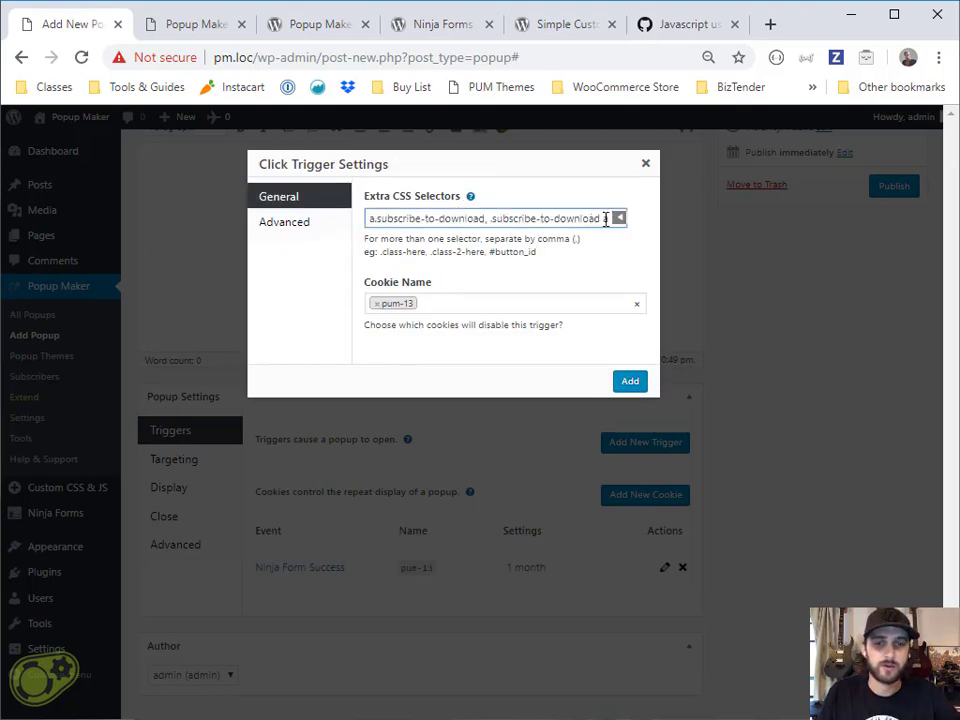
{"action": "left_click_drag", "start_coordinate": [612, 218], "coordinate": [356, 208]}
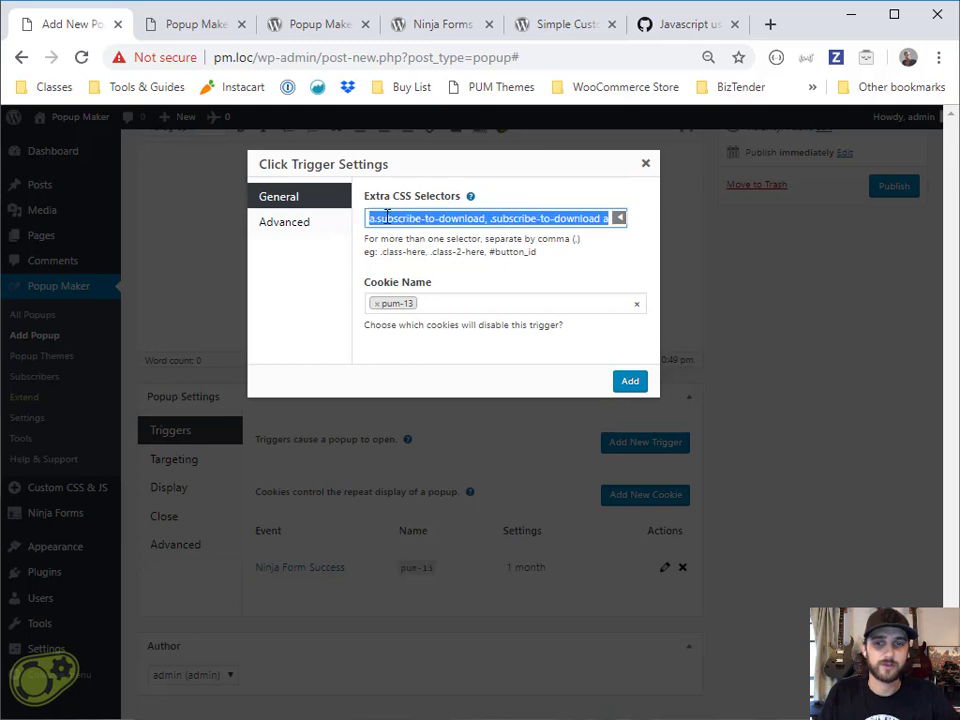
{"action": "left_click", "coordinate": [384, 218]}
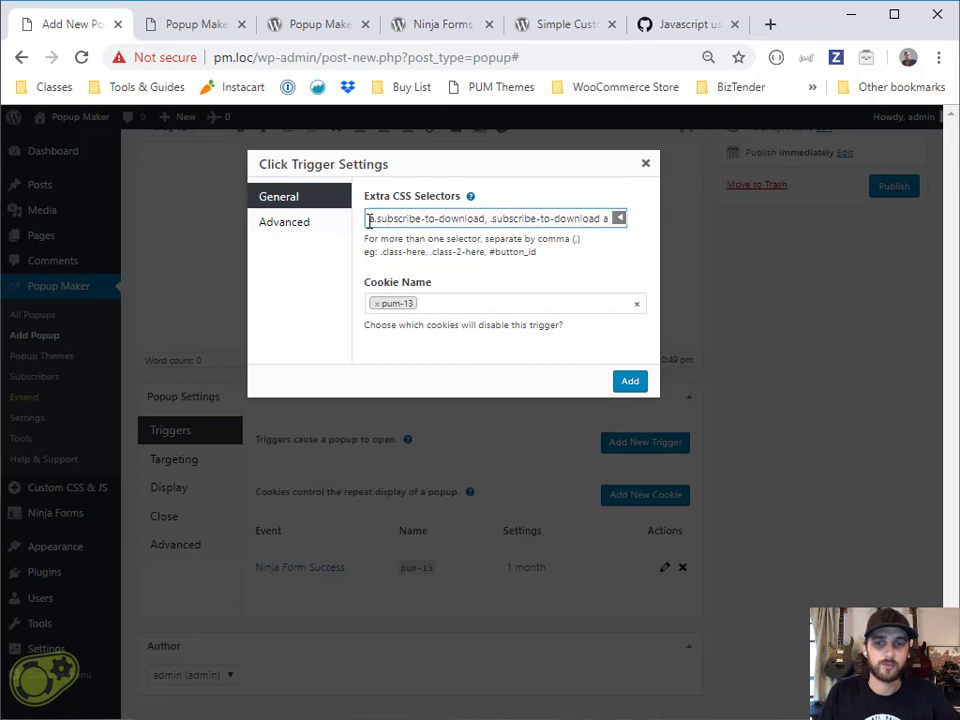
{"action": "left_click_drag", "start_coordinate": [367, 219], "coordinate": [483, 221]}
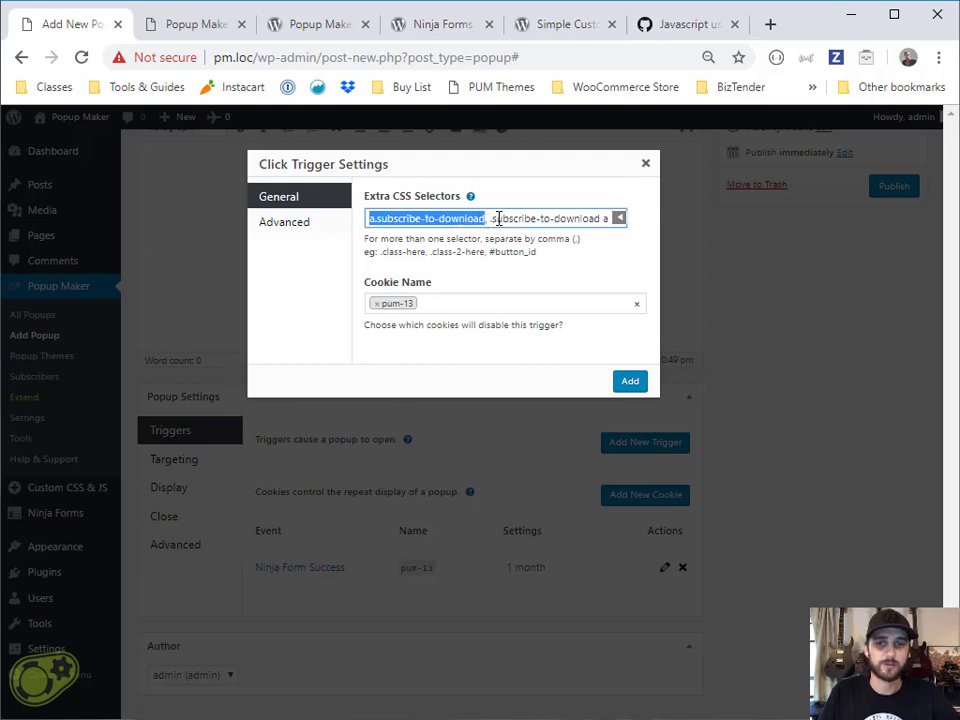
{"action": "left_click_drag", "start_coordinate": [491, 219], "coordinate": [618, 226]}
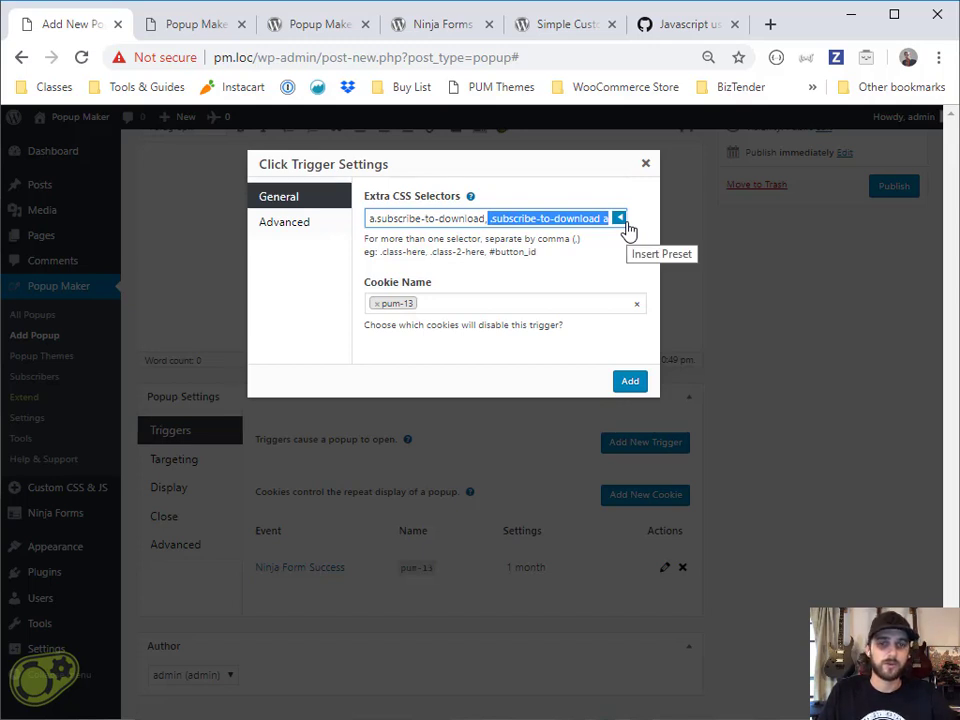
{"action": "left_click_drag", "start_coordinate": [603, 217], "coordinate": [491, 217]}
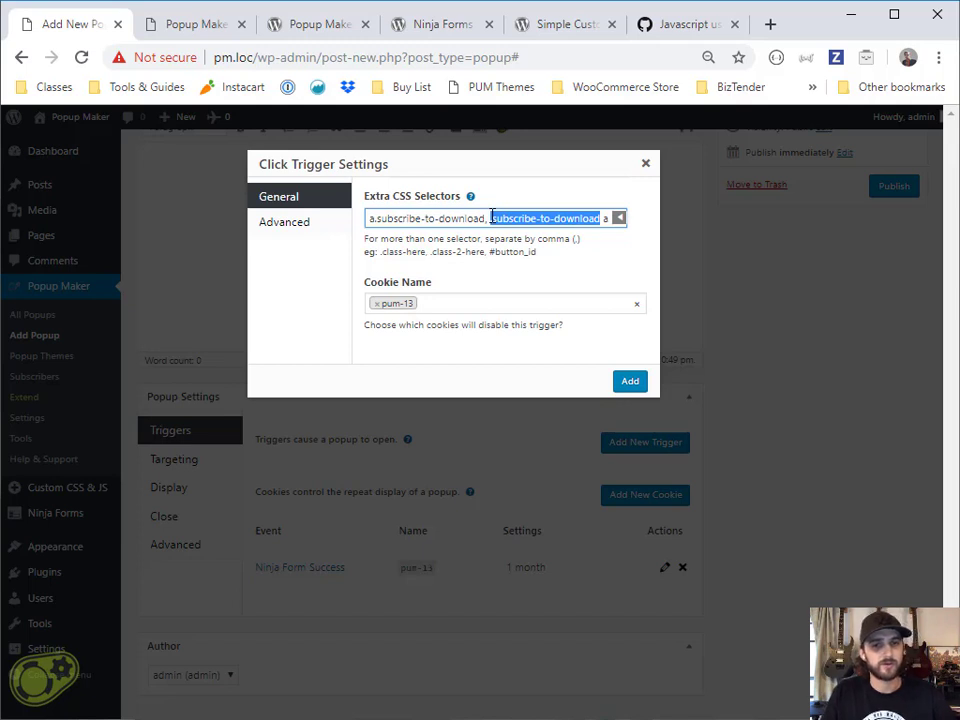
{"action": "left_click_drag", "start_coordinate": [613, 219], "coordinate": [492, 223]}
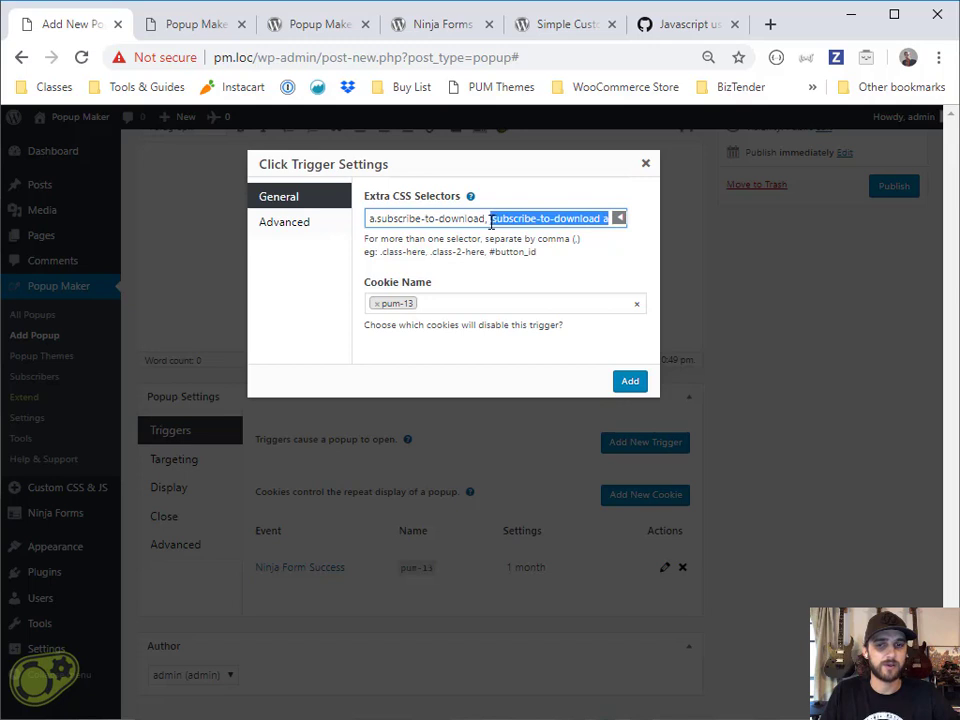
{"action": "left_click", "coordinate": [574, 214]}
{"action": "left_click_drag", "start_coordinate": [607, 219], "coordinate": [491, 220]}
{"action": "key", "text": "Left"}
{"action": "type", "text": "."}
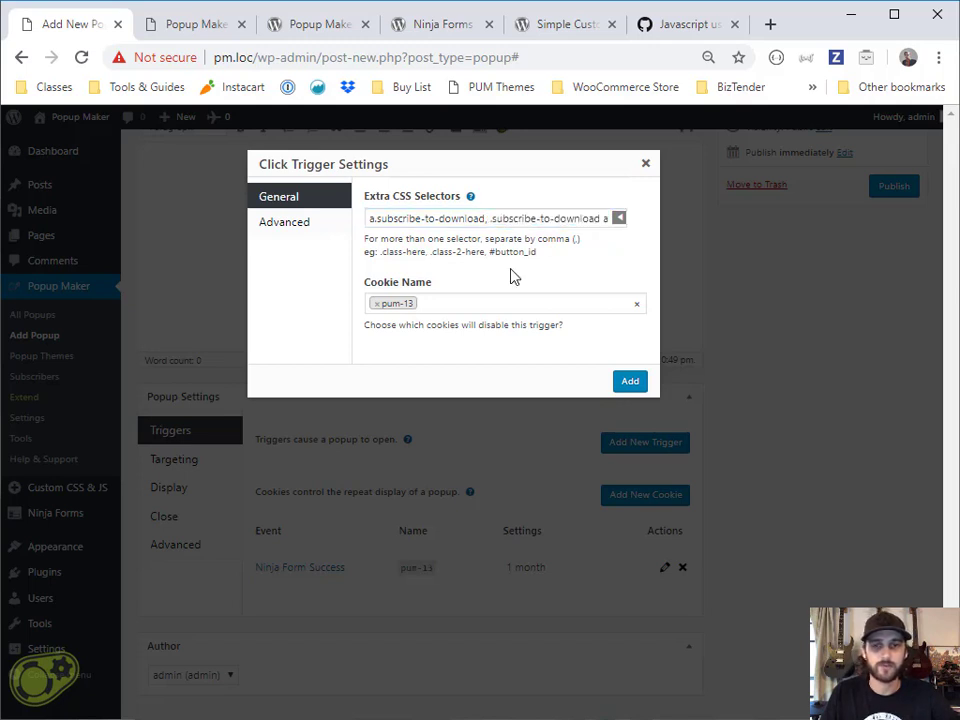
{"action": "left_click", "coordinate": [634, 383]}
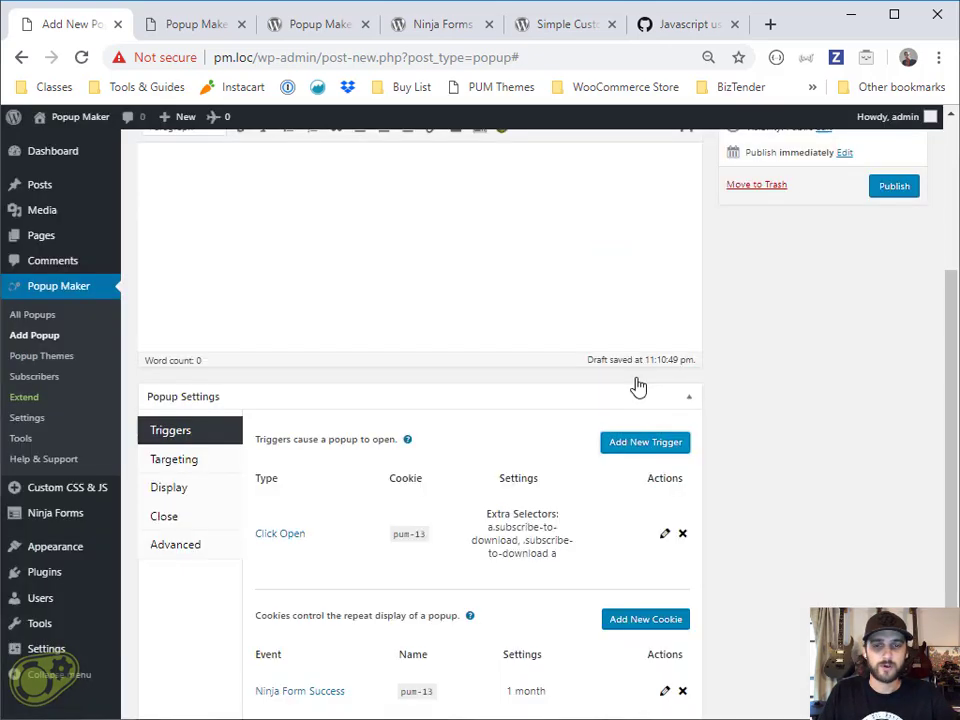
Step: Set the Ninja Form Success cookie's time to 1 year and publish the popup
{"action": "scroll", "coordinate": [950, 545], "scroll_direction": "down", "scroll_amount": 1}
{"action": "scroll", "coordinate": [948, 545], "scroll_direction": "down", "scroll_amount": 3}
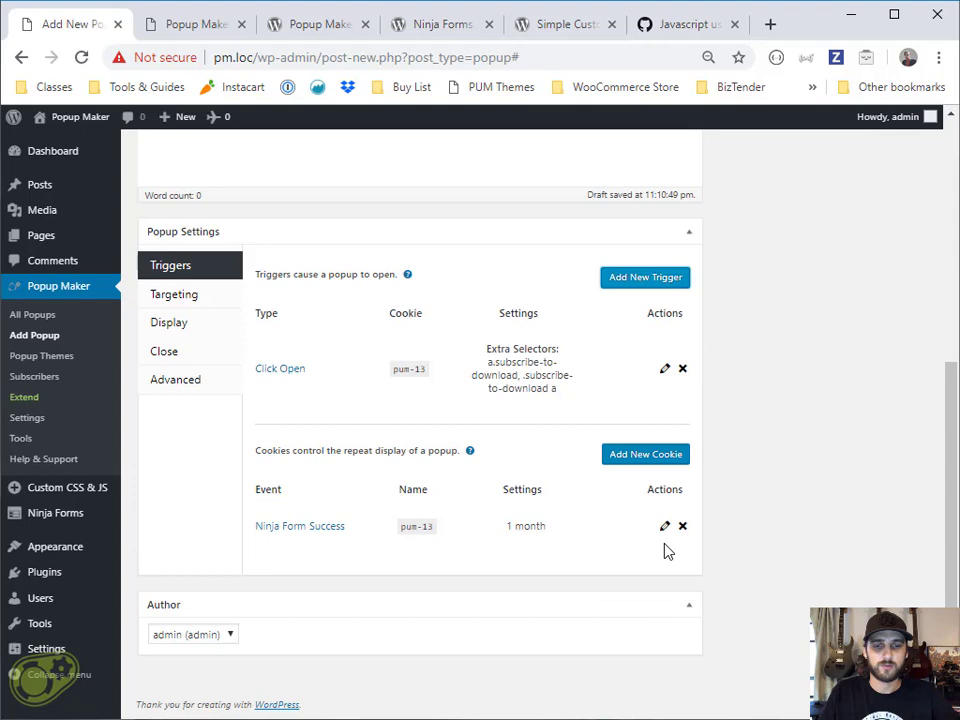
{"action": "left_click", "coordinate": [663, 524]}
{"action": "left_click_drag", "start_coordinate": [418, 300], "coordinate": [328, 306]}
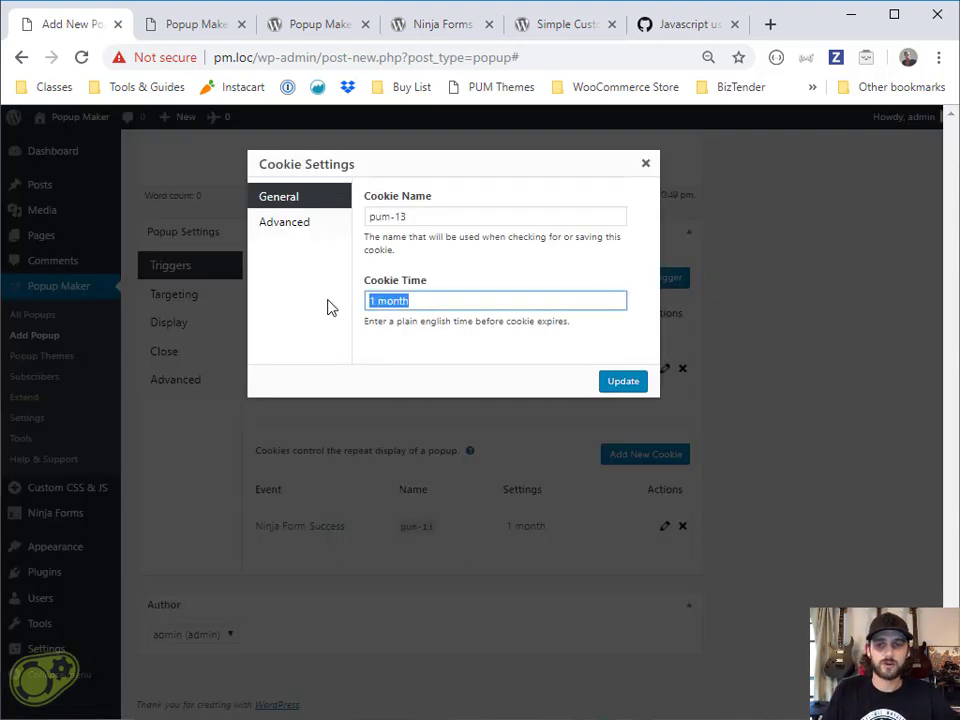
{"action": "type", "text": "1 year"}
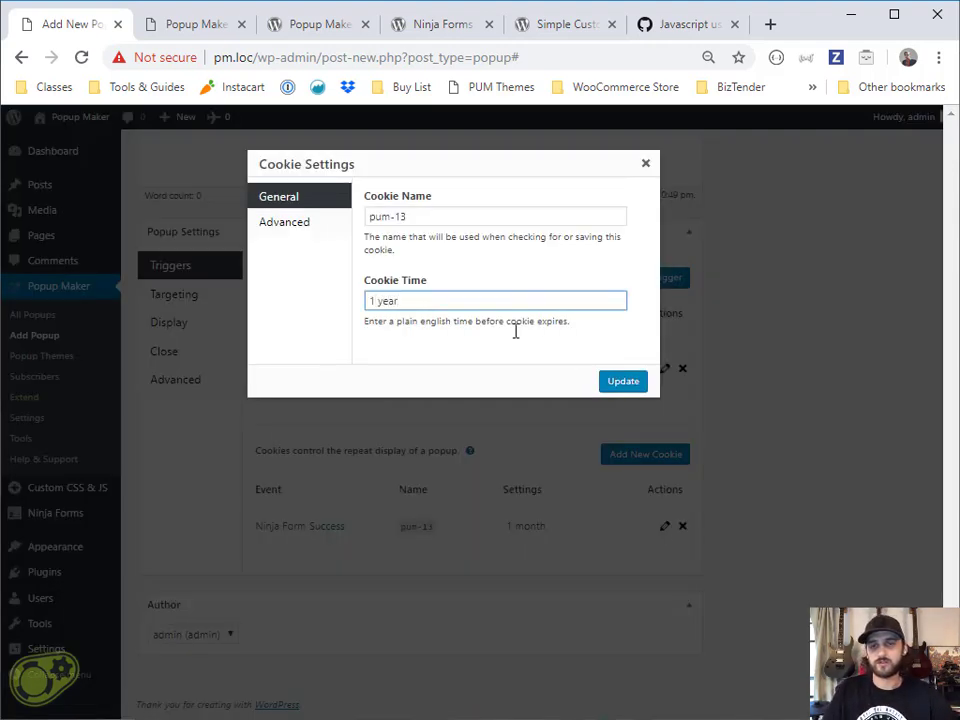
{"action": "left_click", "coordinate": [623, 383]}
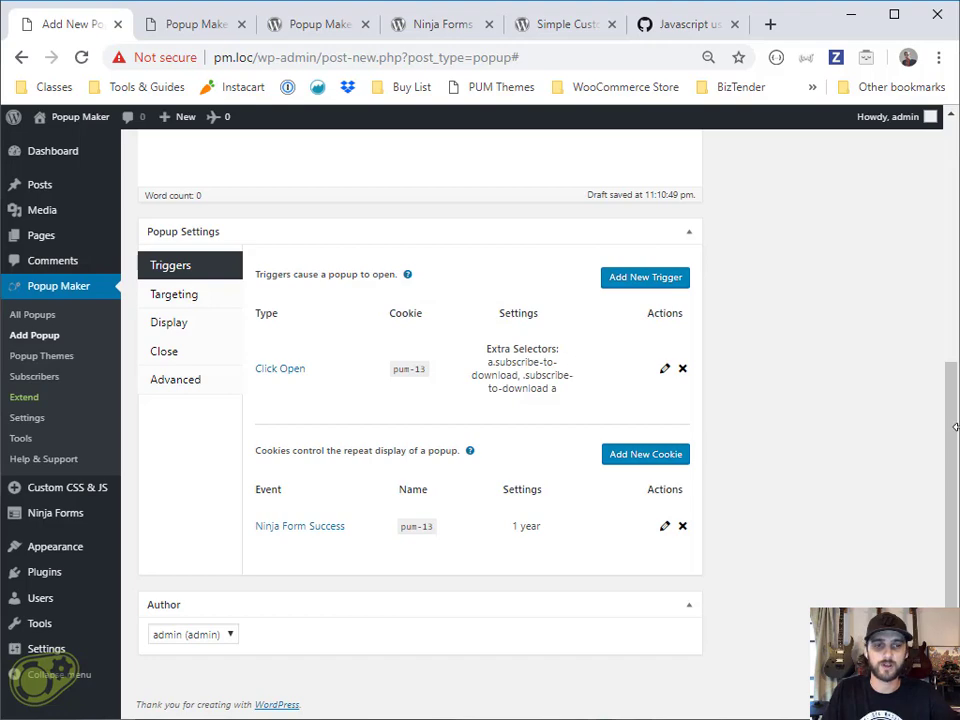
{"action": "left_click_drag", "start_coordinate": [951, 428], "coordinate": [937, 267]}
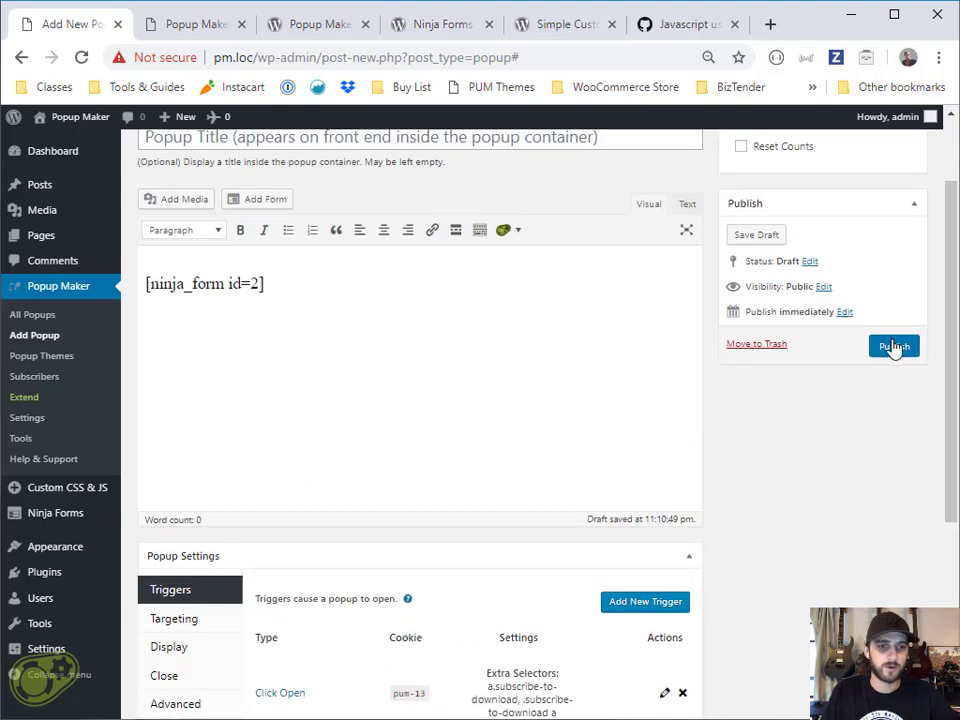
{"action": "left_click", "coordinate": [891, 346]}
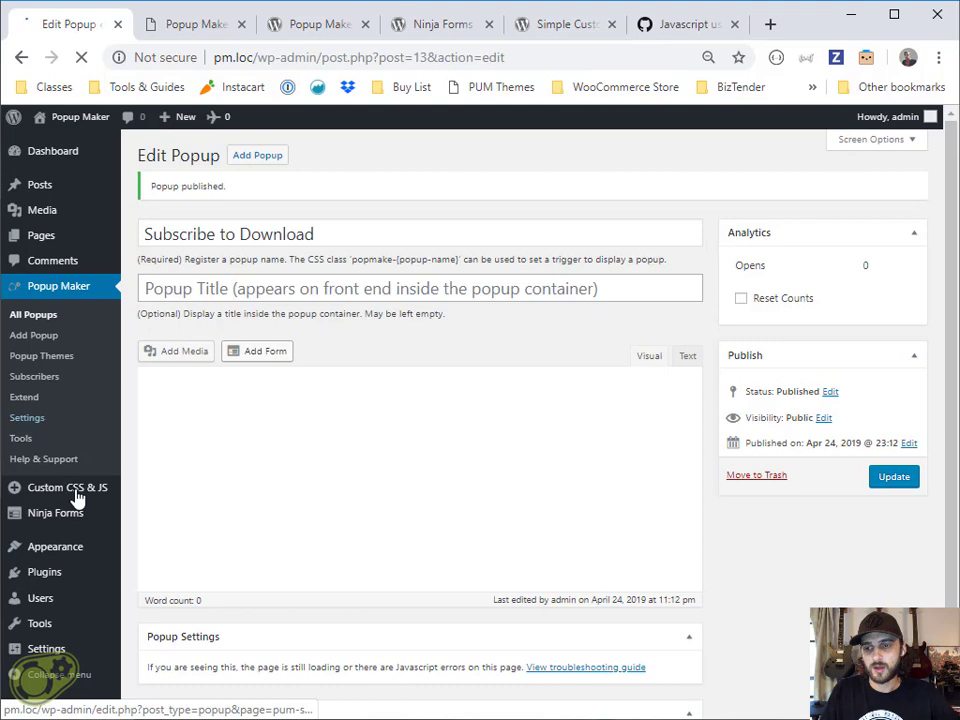
Step: Start a new custom JS entry and copy the full subscribe-to-download-popup-maker-ninja-forms.js code from its GitHub Gist
{"action": "mouse_move", "coordinate": [81, 496]}
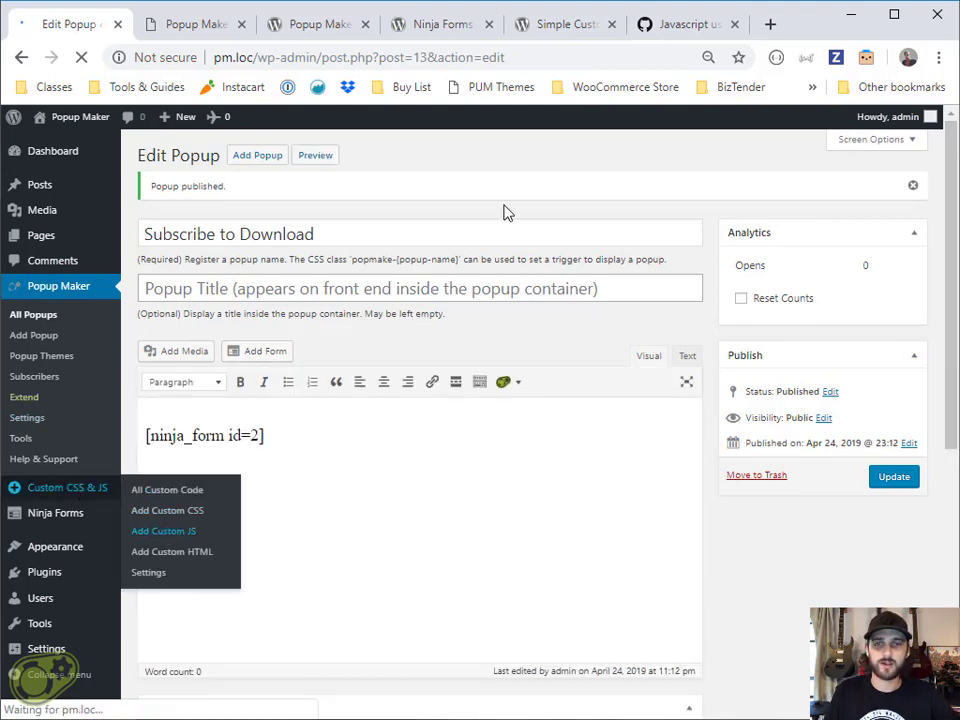
{"action": "left_click", "coordinate": [680, 28]}
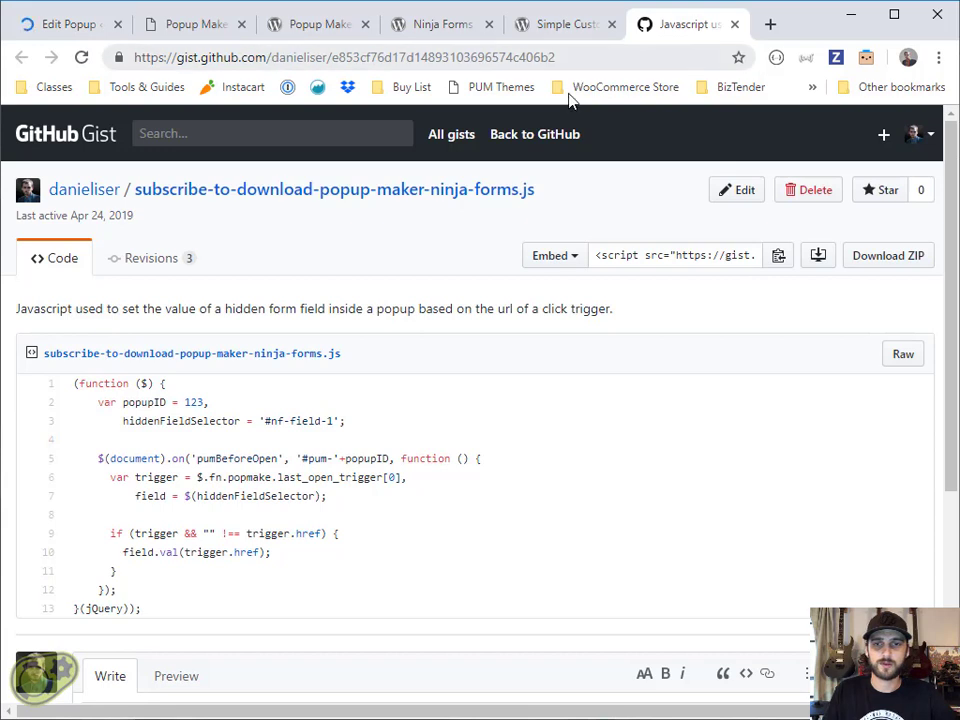
{"action": "left_click_drag", "start_coordinate": [171, 621], "coordinate": [72, 382]}
{"action": "key", "text": "ctrl+c"}
{"action": "left_click", "coordinate": [68, 16]}
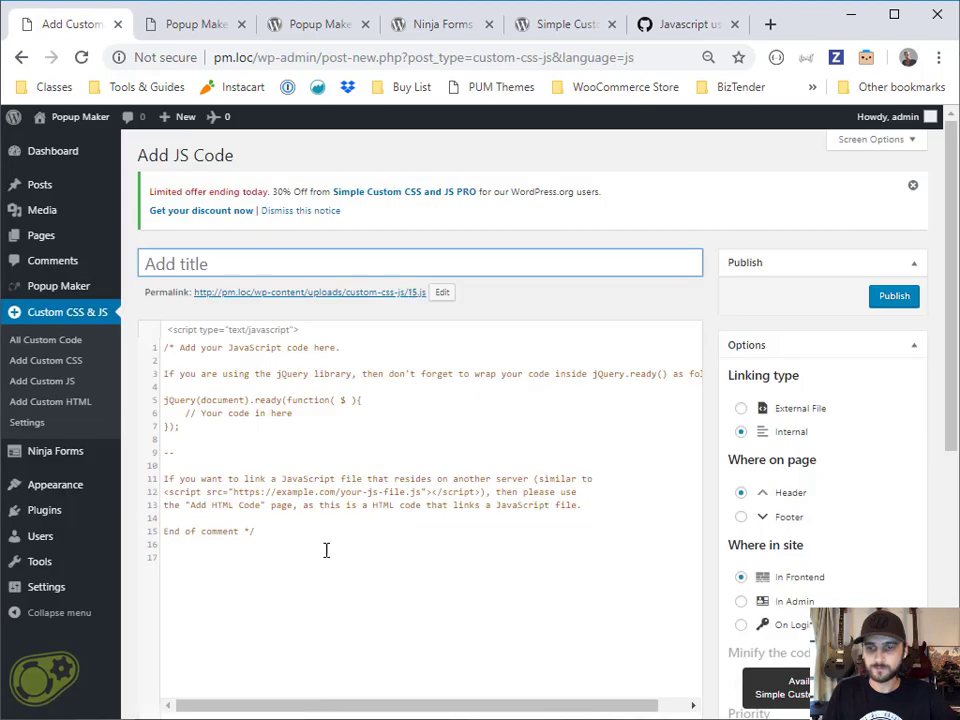
Step: Title the new JS code entry "Subscribe to Download"
{"action": "left_click", "coordinate": [326, 550]}
{"action": "key", "text": "ctrl+a"}
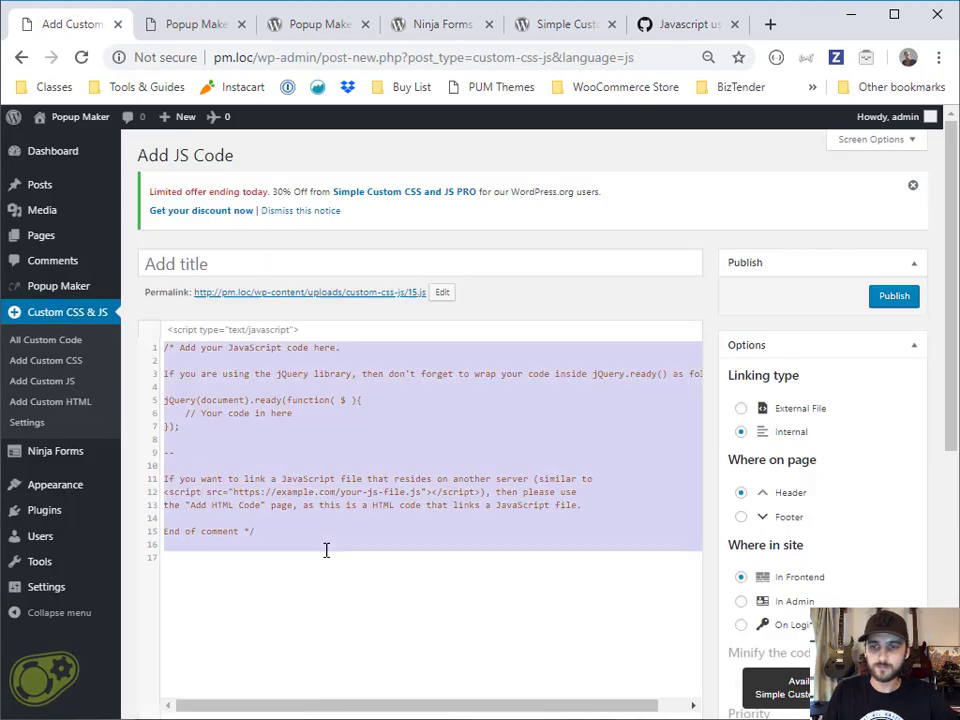
{"action": "left_click", "coordinate": [276, 254]}
{"action": "type", "text": "Subs"}
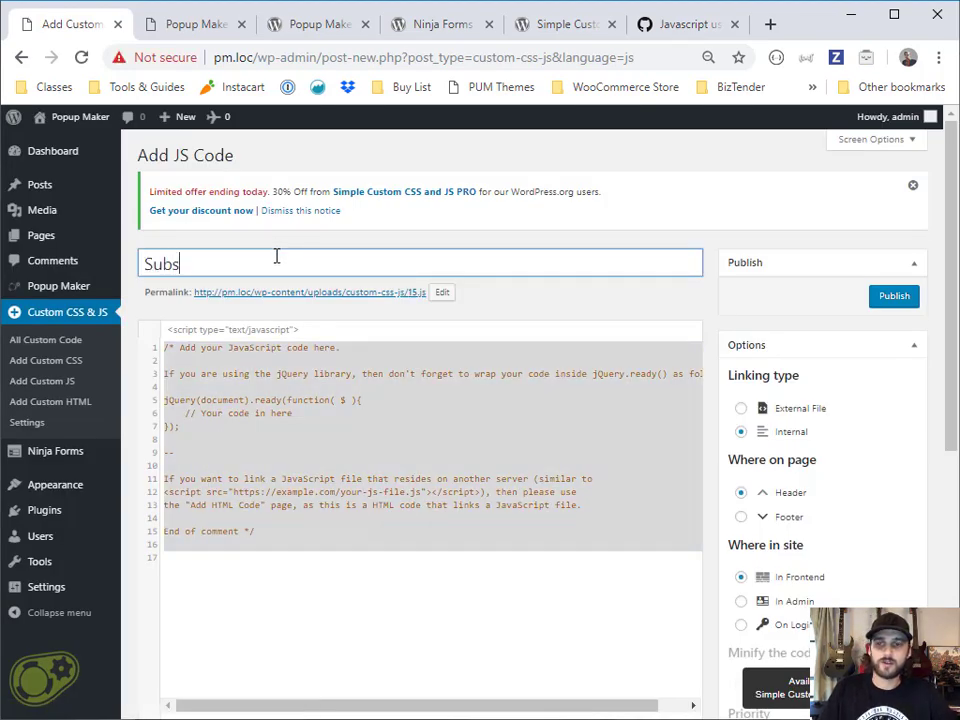
{"action": "type", "text": "cribe "}
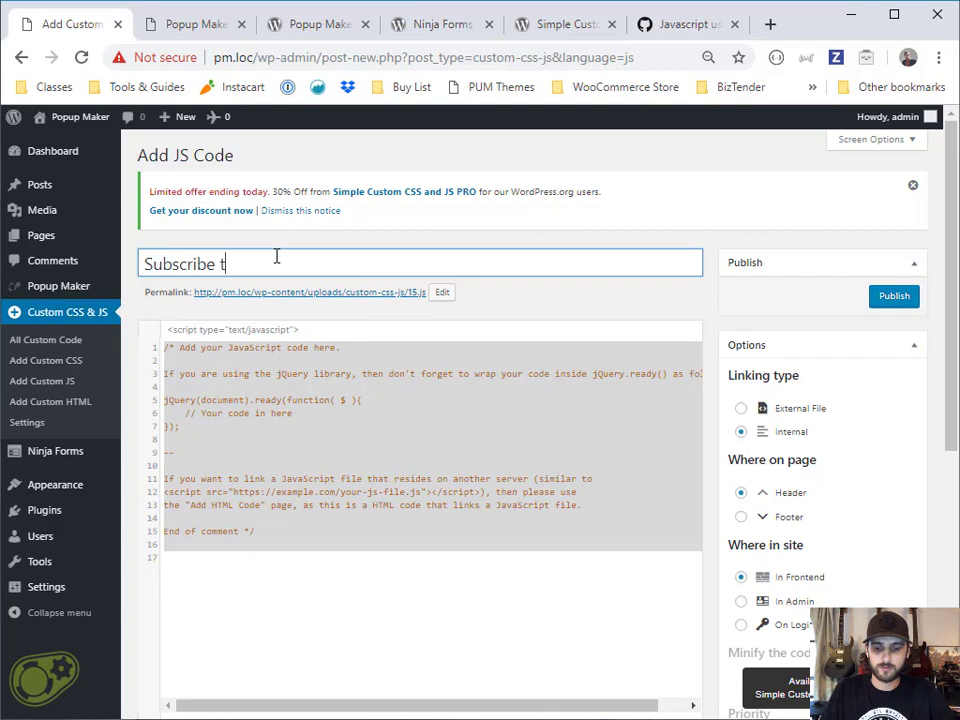
{"action": "type", "text": "to Downo"}
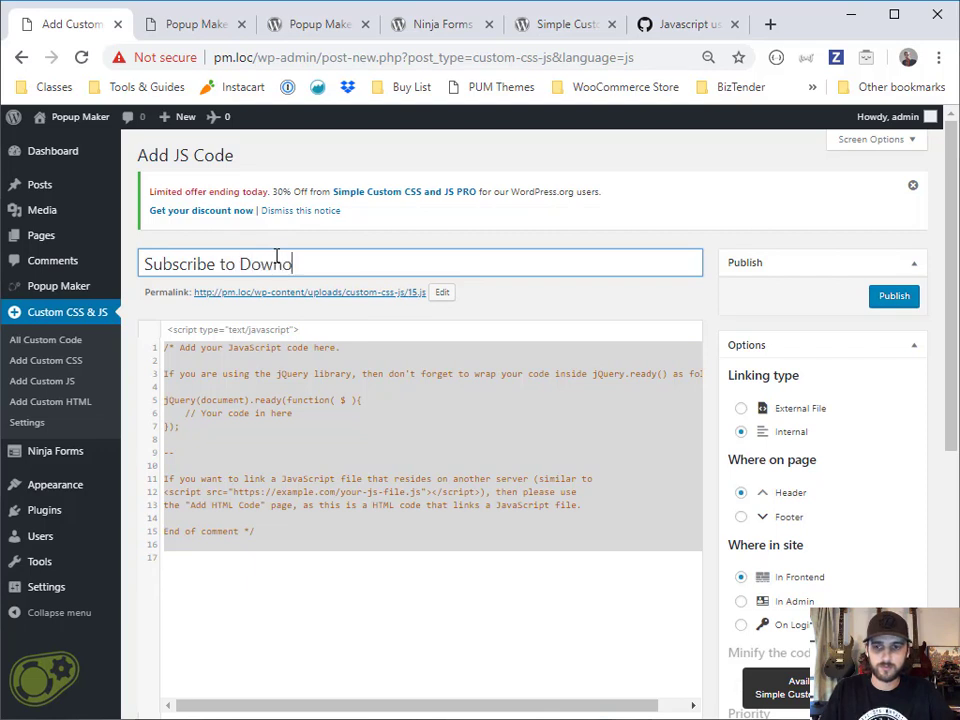
{"action": "key", "text": "BackSpace"}
{"action": "type", "text": "load"}
Step: Replace all placeholder code in the JS editor with the copied Gist script
{"action": "key", "text": "ctrl+a"}
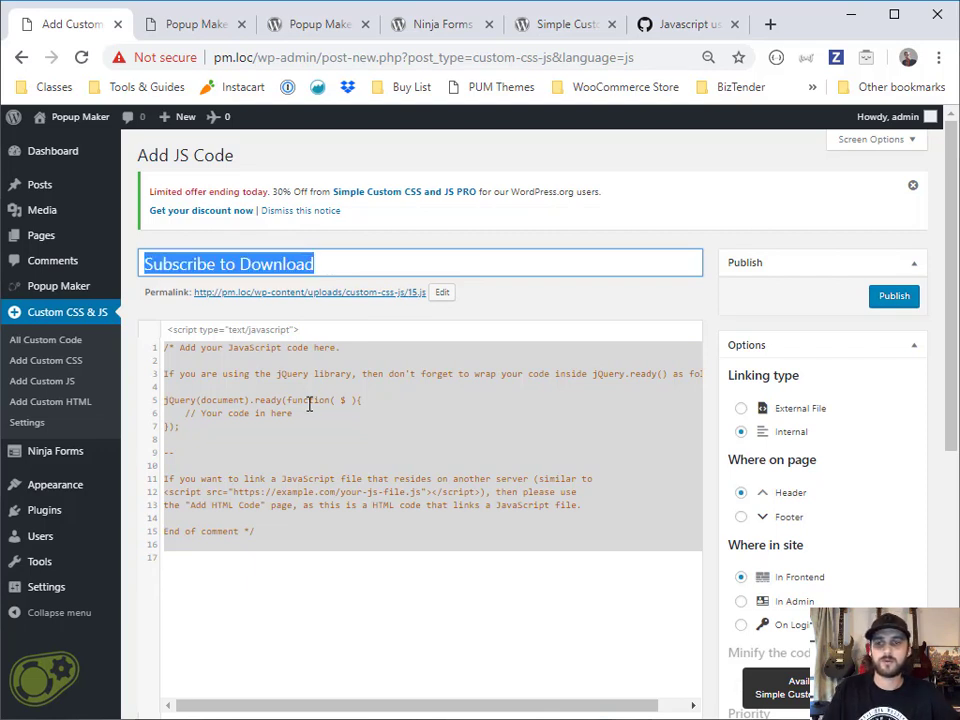
{"action": "key", "text": "ctrl+v"}
{"action": "key", "text": "ctrl+z"}
{"action": "left_click", "coordinate": [310, 403]}
{"action": "key", "text": "ctrl+a"}
{"action": "key", "text": "ctrl+v"}
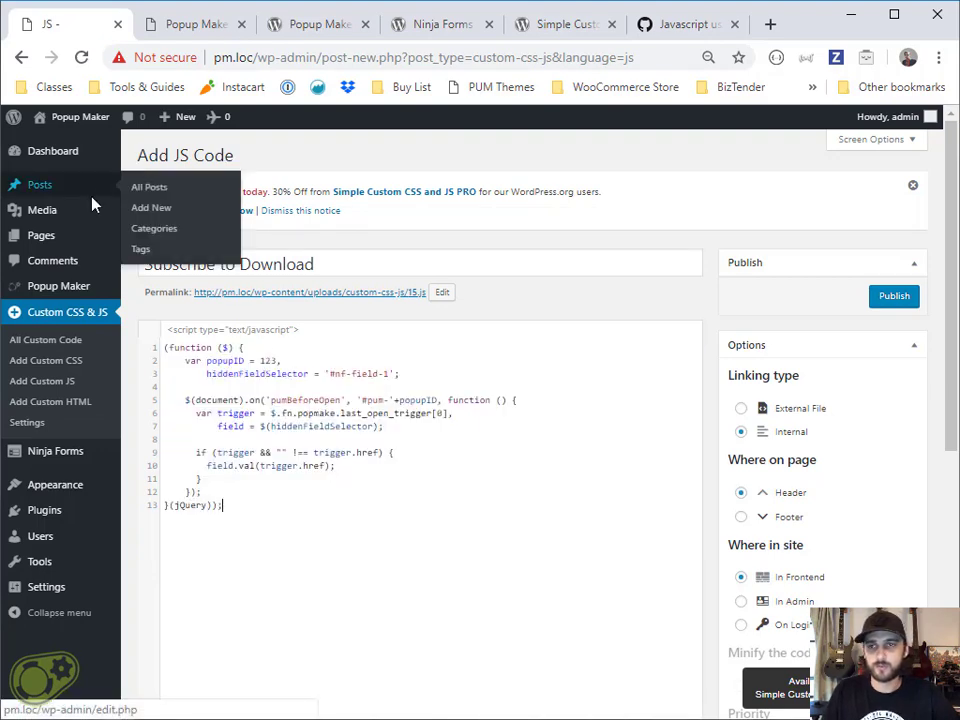
Step: Look up the Subscribe to Download popup's ID in the popups list and set the script's popupID to 13
{"action": "double_click", "coordinate": [270, 361]}
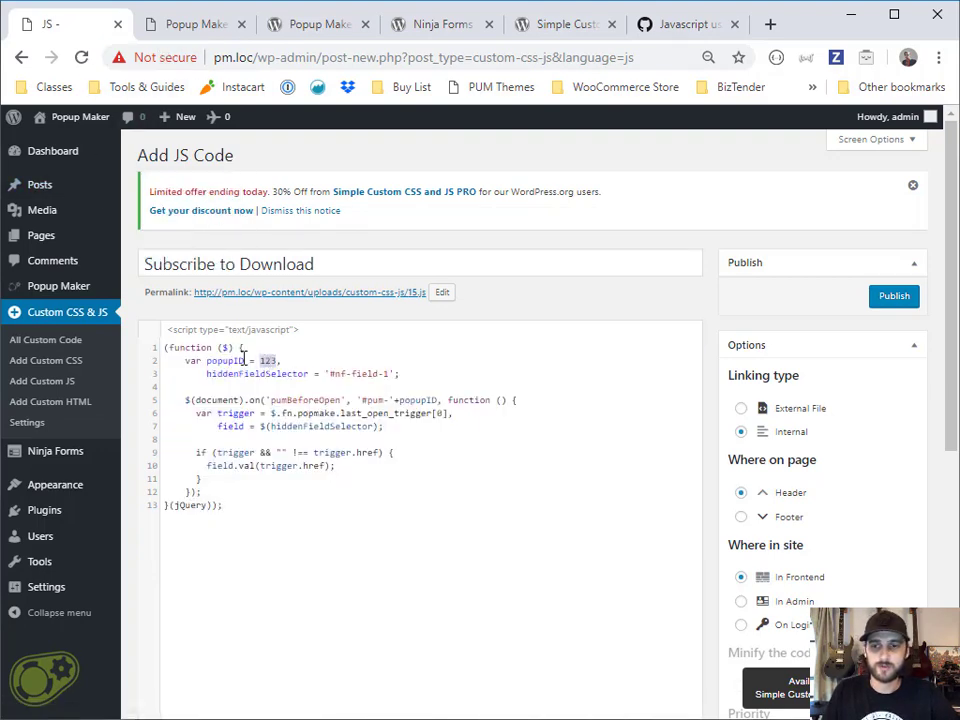
{"action": "middle_click", "coordinate": [60, 290]}
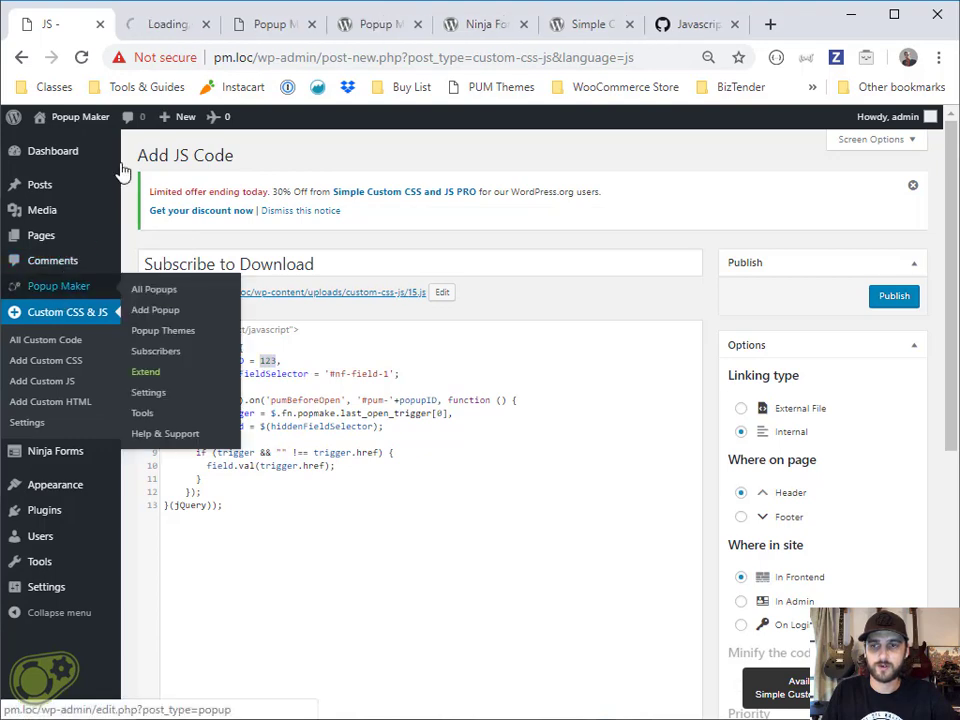
{"action": "left_click", "coordinate": [257, 22]}
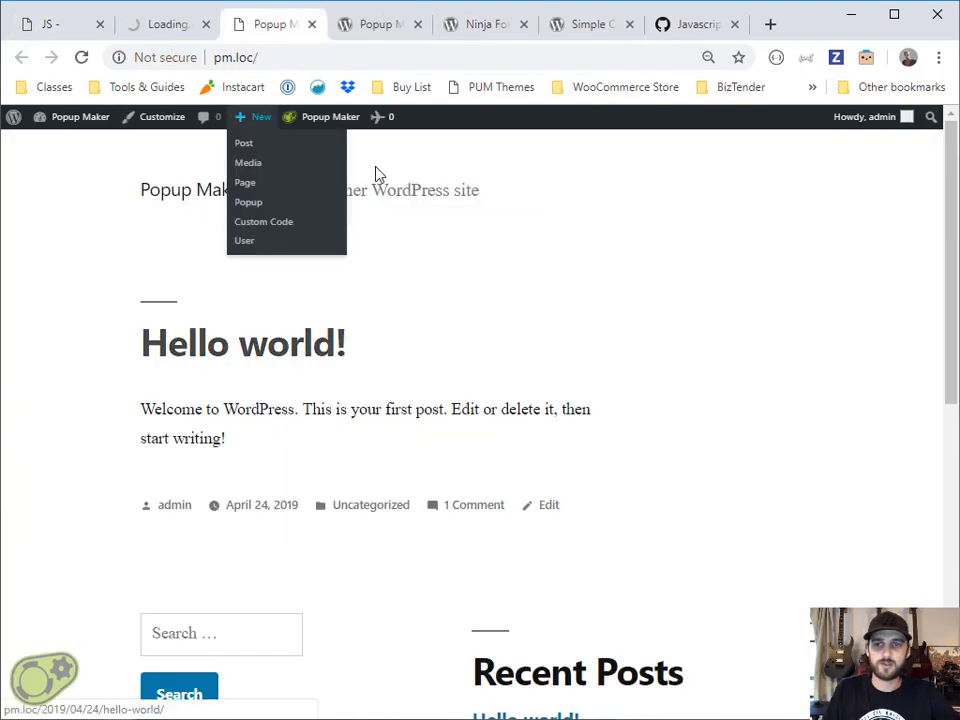
{"action": "mouse_move", "coordinate": [328, 124]}
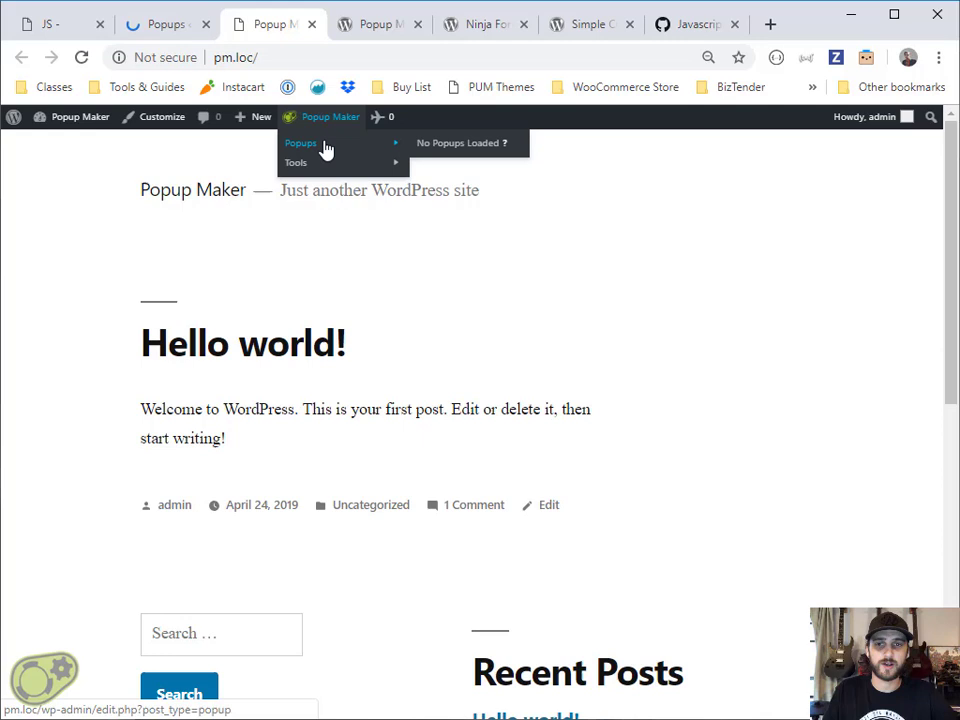
{"action": "left_click", "coordinate": [152, 24]}
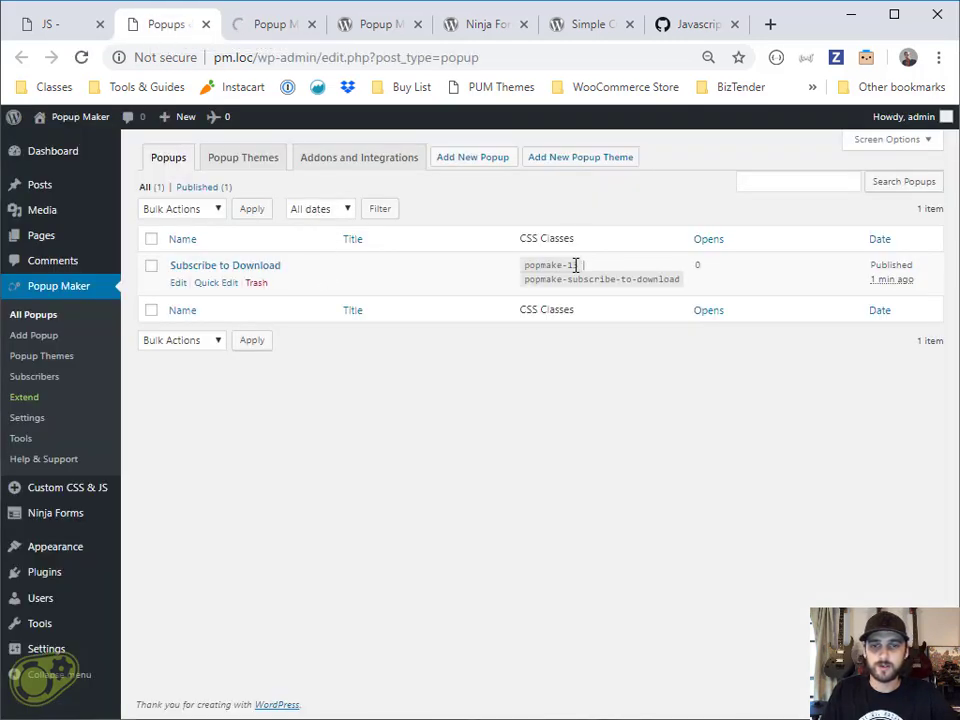
{"action": "double_click", "coordinate": [576, 265]}
{"action": "key", "text": "ctrl+c"}
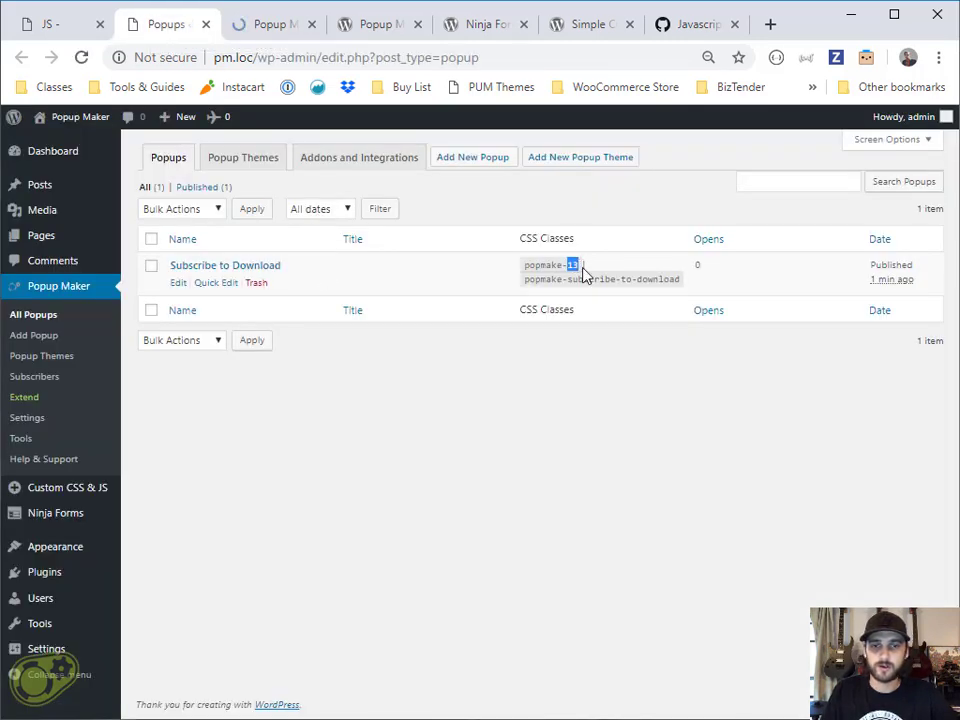
{"action": "left_click", "coordinate": [58, 24]}
{"action": "key", "text": "ctrl+v"}
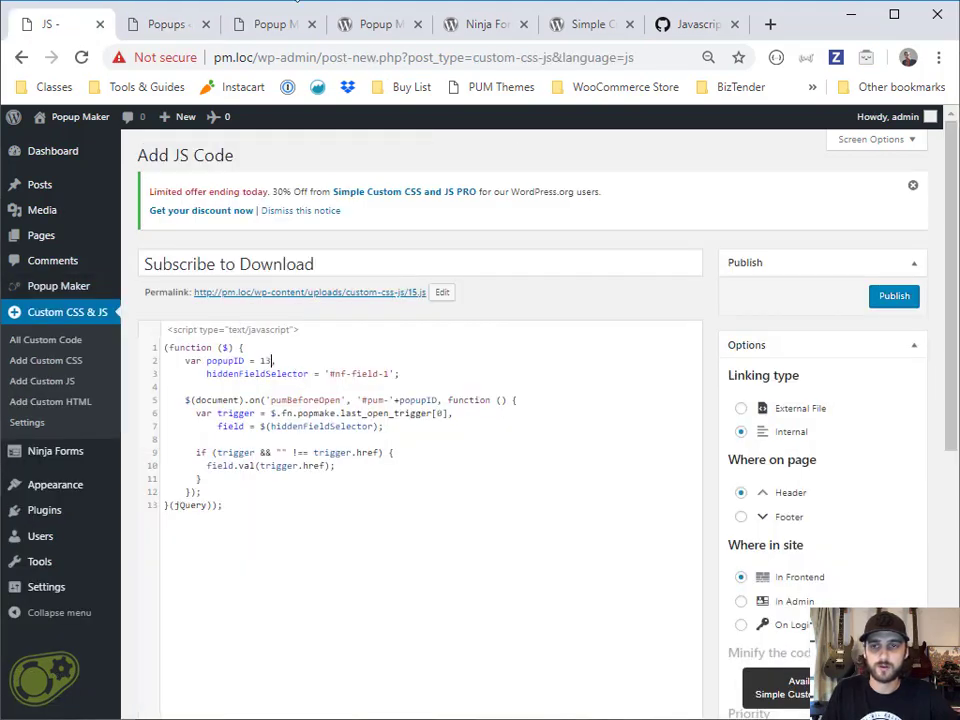
{"action": "left_click", "coordinate": [176, 26]}
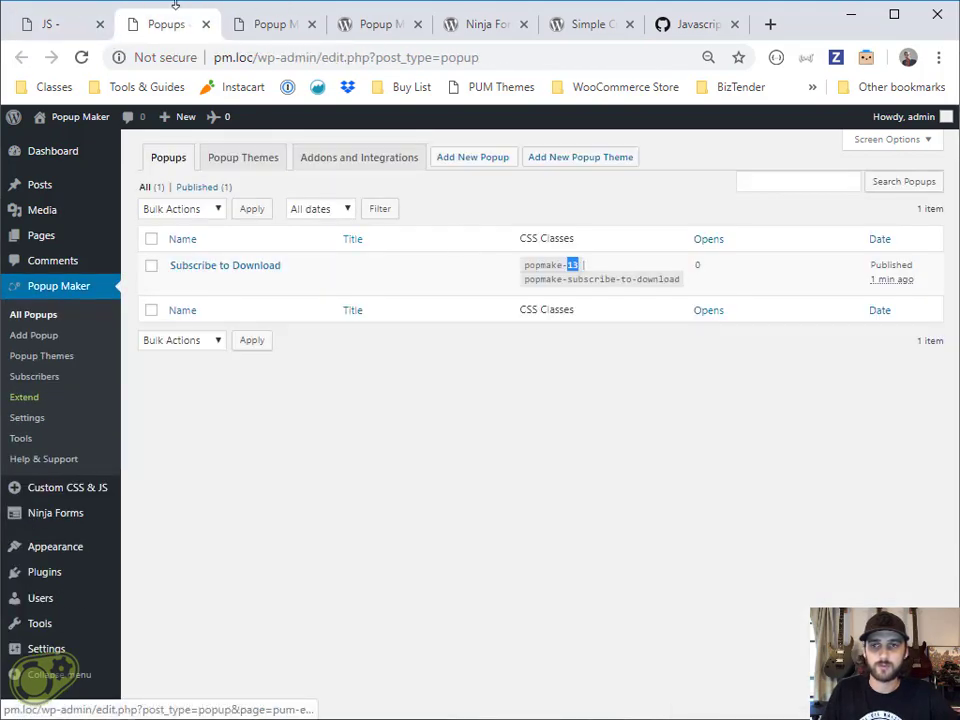
{"action": "left_click", "coordinate": [206, 24]}
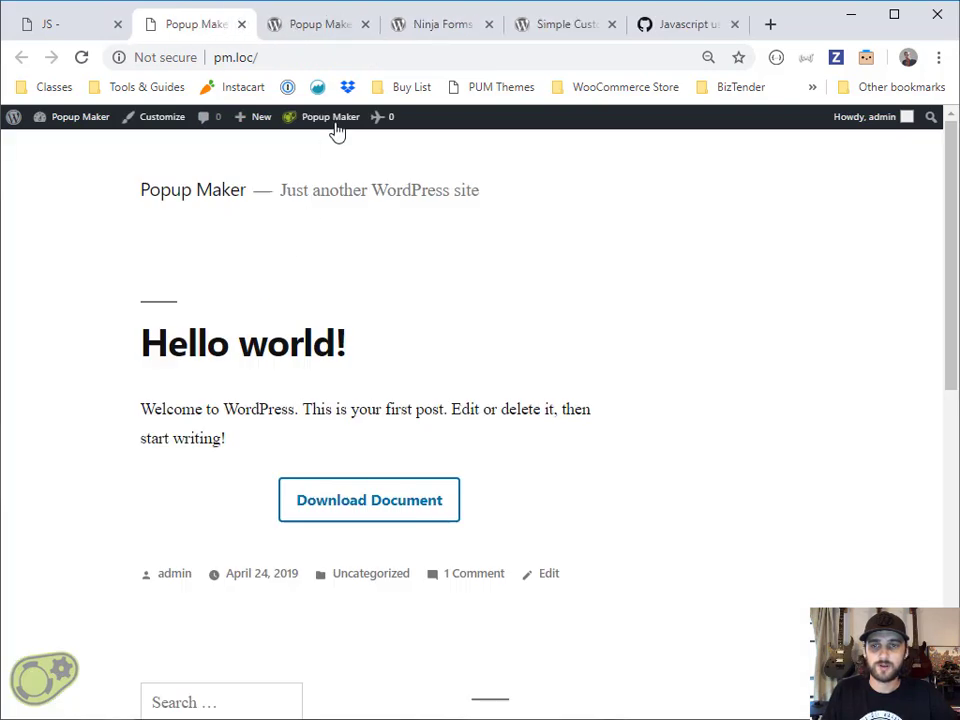
Step: Open the Subscribe to Download popup on the site's front end and inspect its Email field
{"action": "mouse_move", "coordinate": [332, 118]}
{"action": "mouse_move", "coordinate": [343, 143]}
{"action": "mouse_move", "coordinate": [497, 143]}
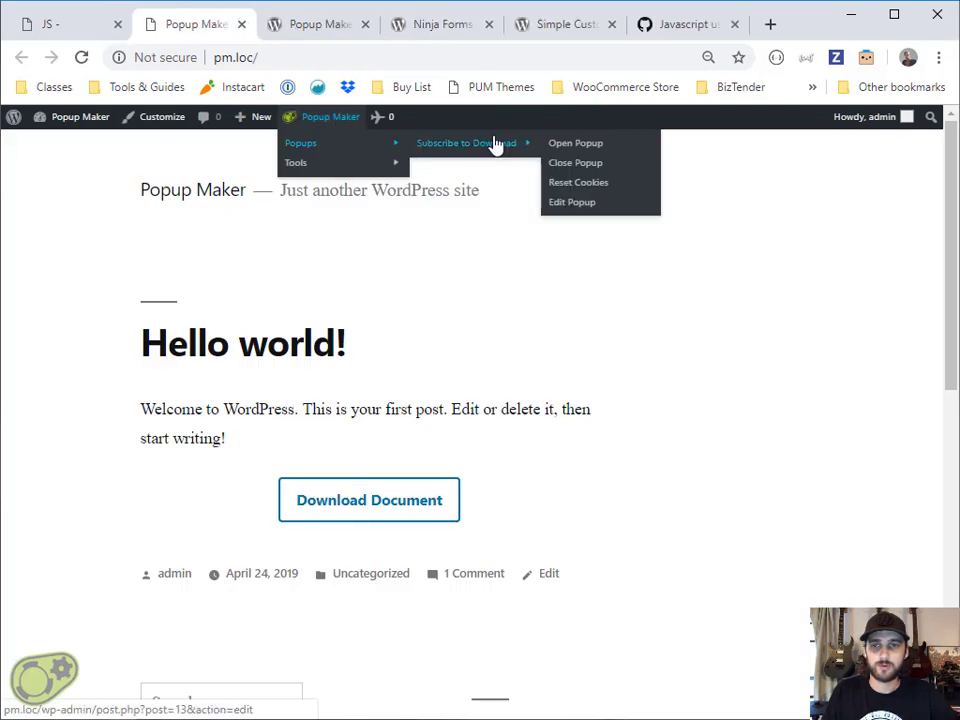
{"action": "left_click", "coordinate": [563, 153]}
{"action": "right_click", "coordinate": [358, 396]}
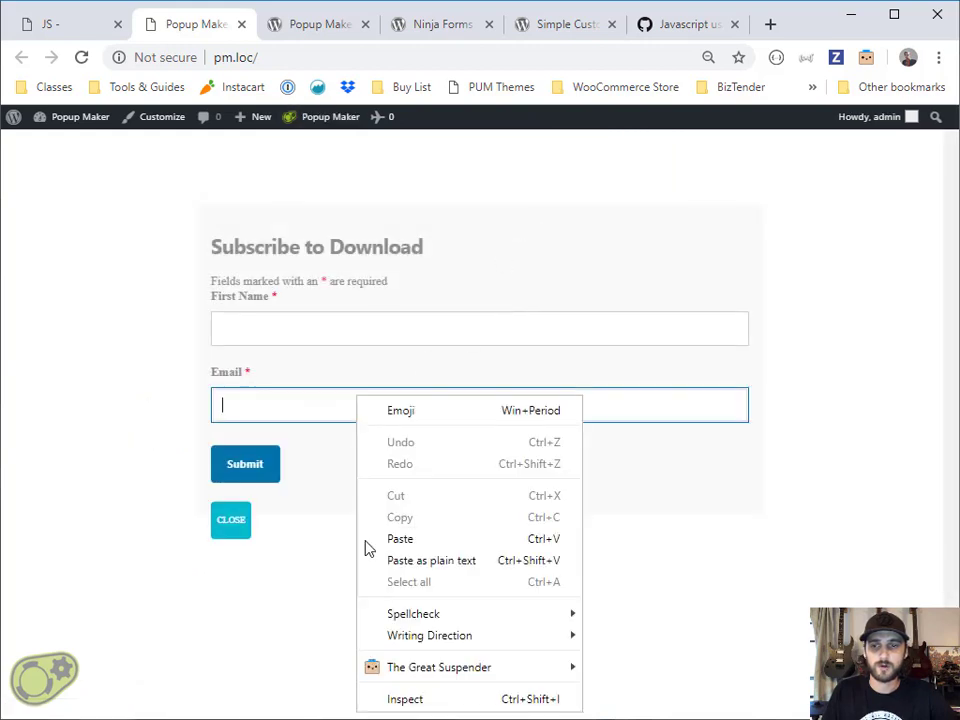
{"action": "key", "text": "Escape"}
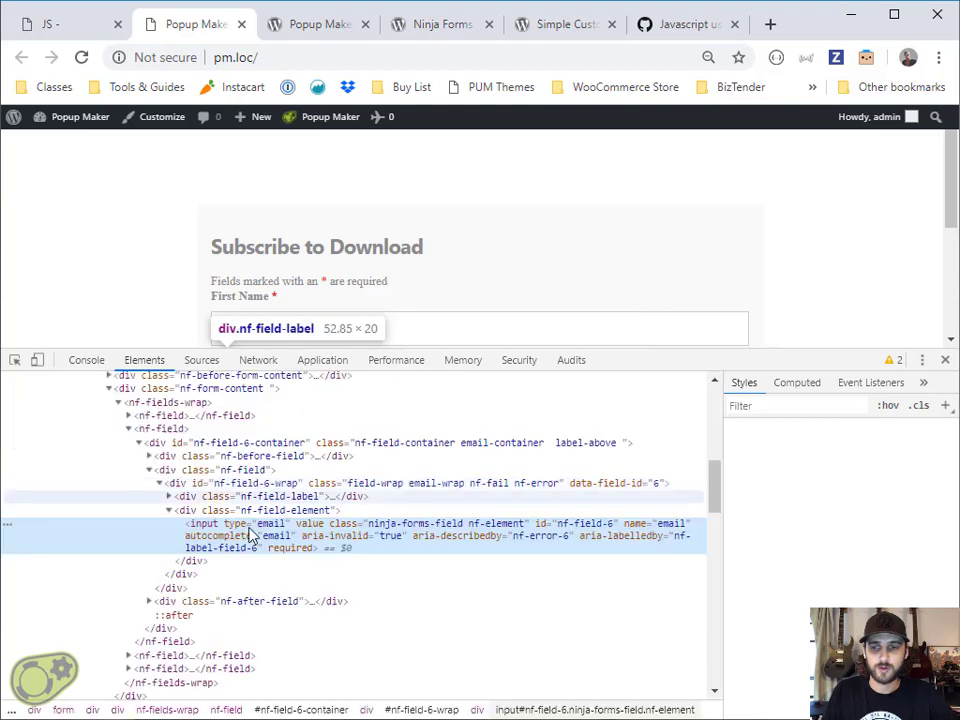
Step: Collapse the email field's markup in the element tree and expand the third form field to its hidden-field container
{"action": "left_click", "coordinate": [160, 485]}
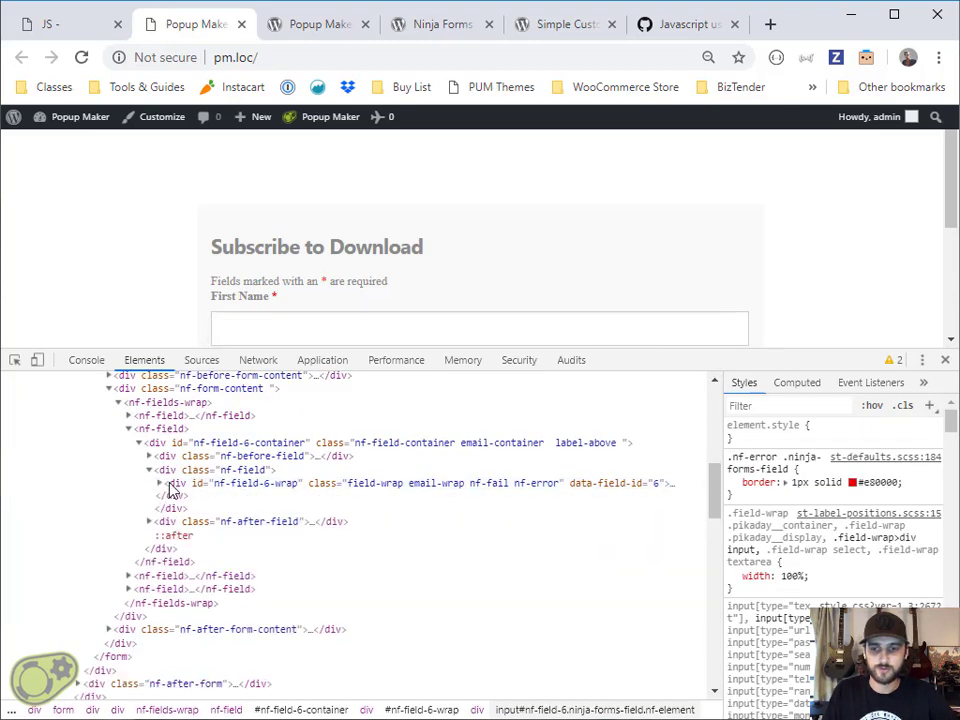
{"action": "left_click", "coordinate": [129, 429]}
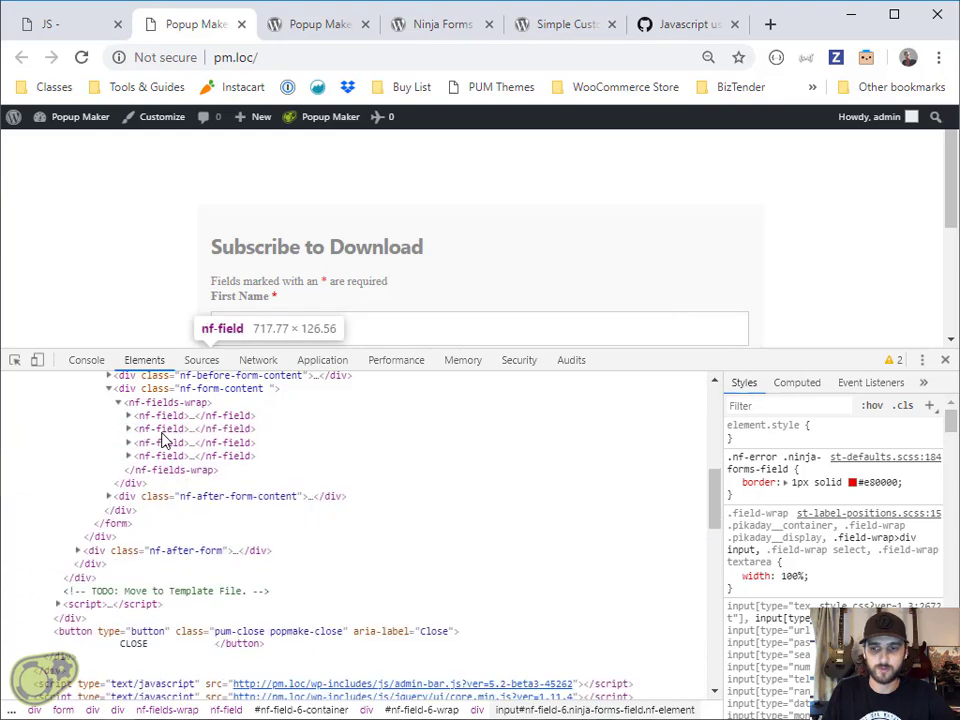
{"action": "left_click", "coordinate": [163, 442]}
{"action": "left_click", "coordinate": [172, 429]}
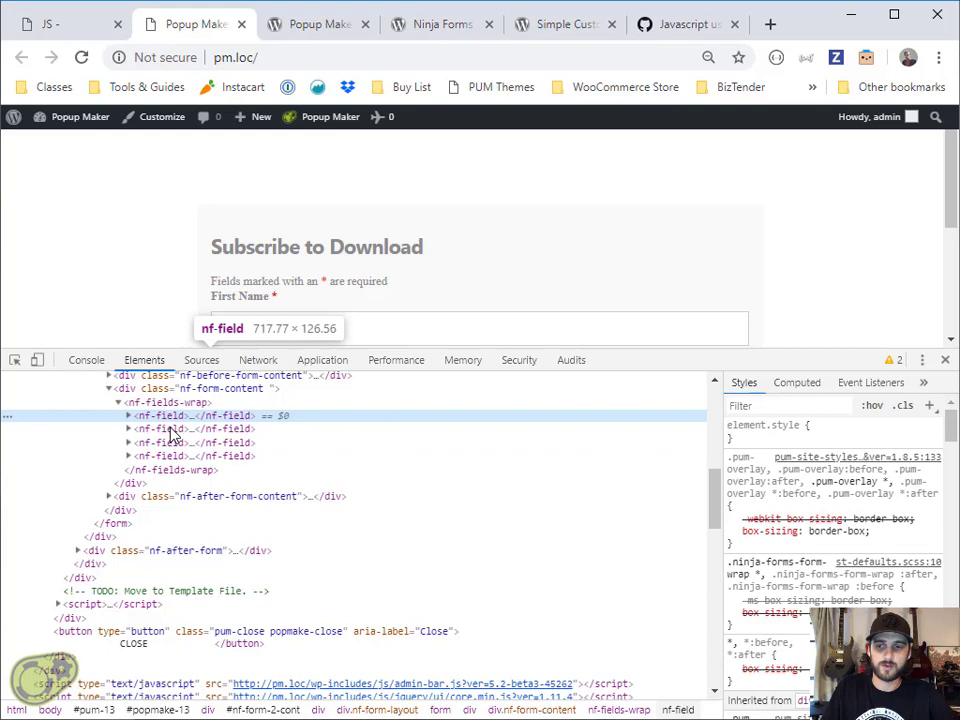
{"action": "left_click", "coordinate": [129, 442]}
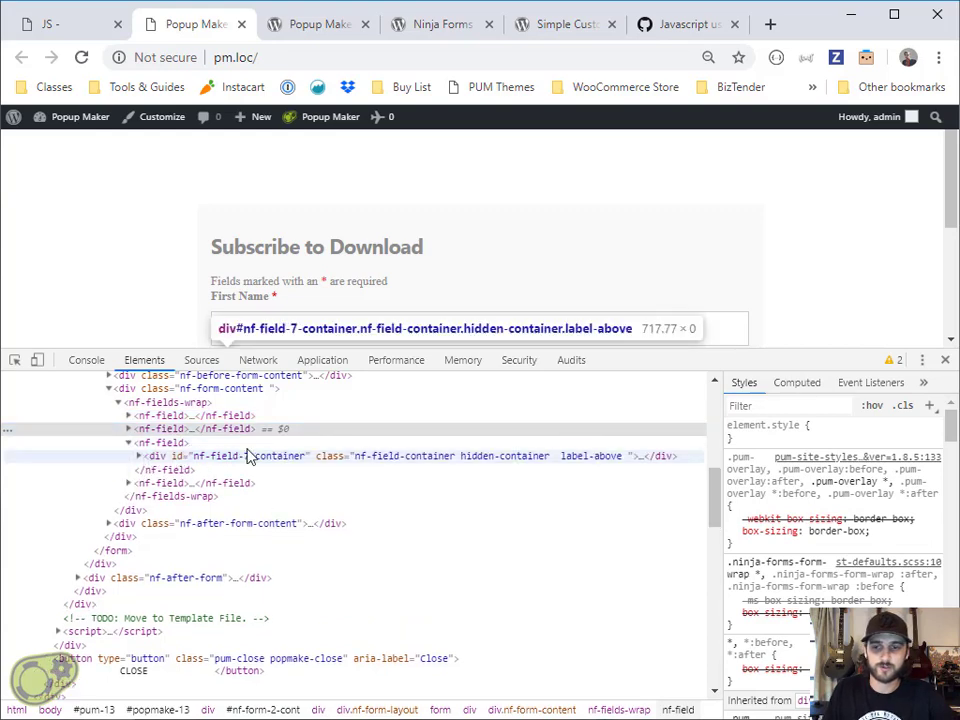
{"action": "left_click", "coordinate": [157, 457]}
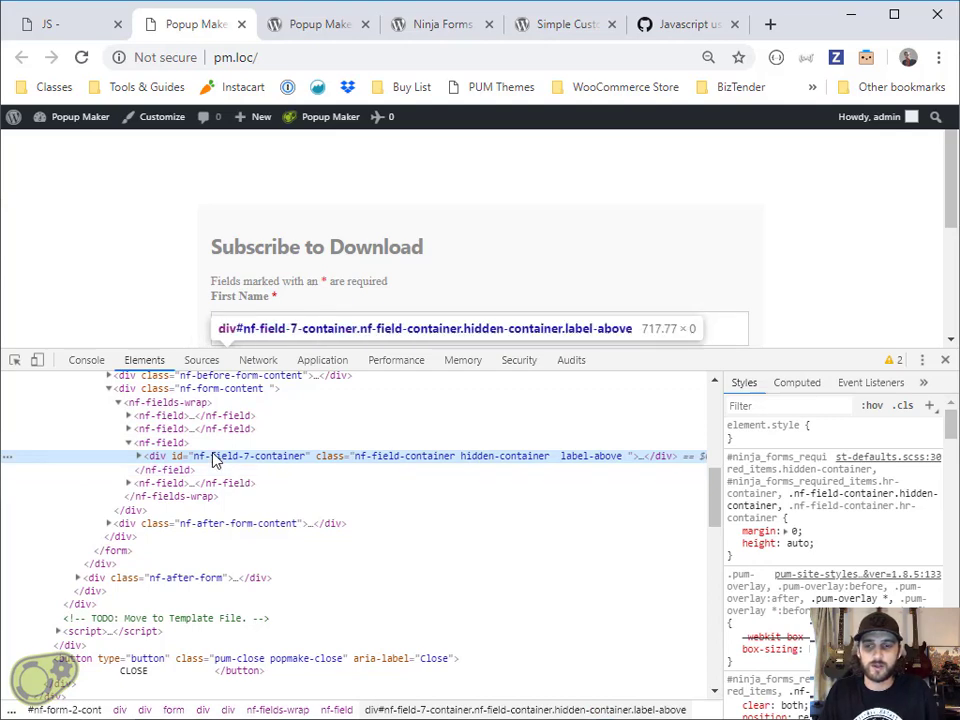
Step: Expand the hidden-field container down to its hidden input and copy the input's id, nf-field-7
{"action": "key", "text": "Right"}
{"action": "key", "text": "Right"}
{"action": "key", "text": "Down"}
{"action": "key", "text": "Right"}
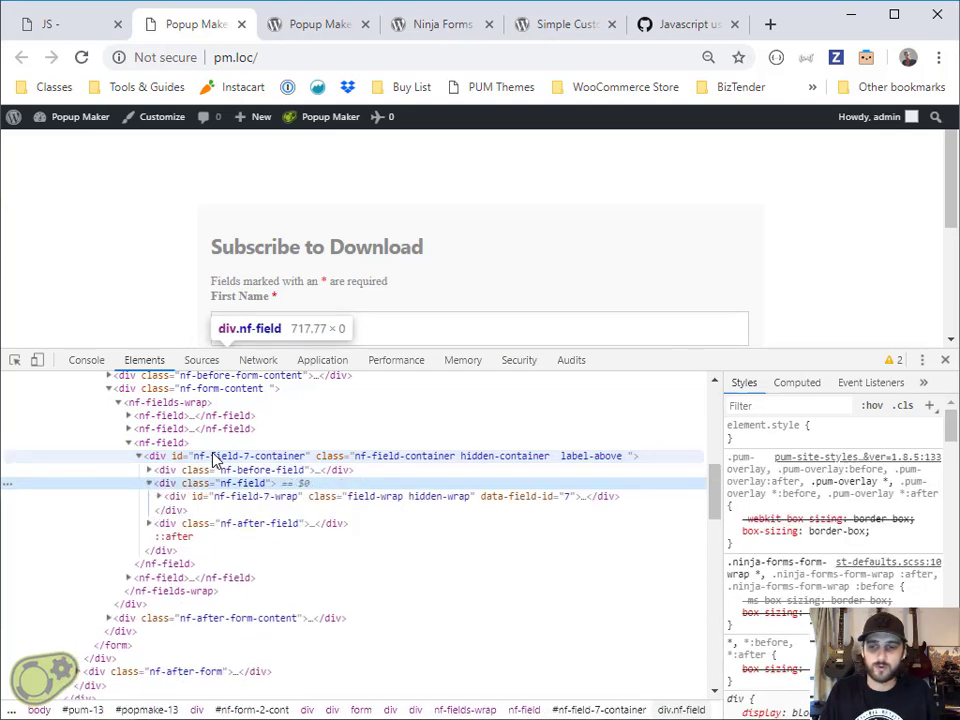
{"action": "key", "text": "Right"}
{"action": "key", "text": "Right"}
{"action": "key", "text": "Right"}
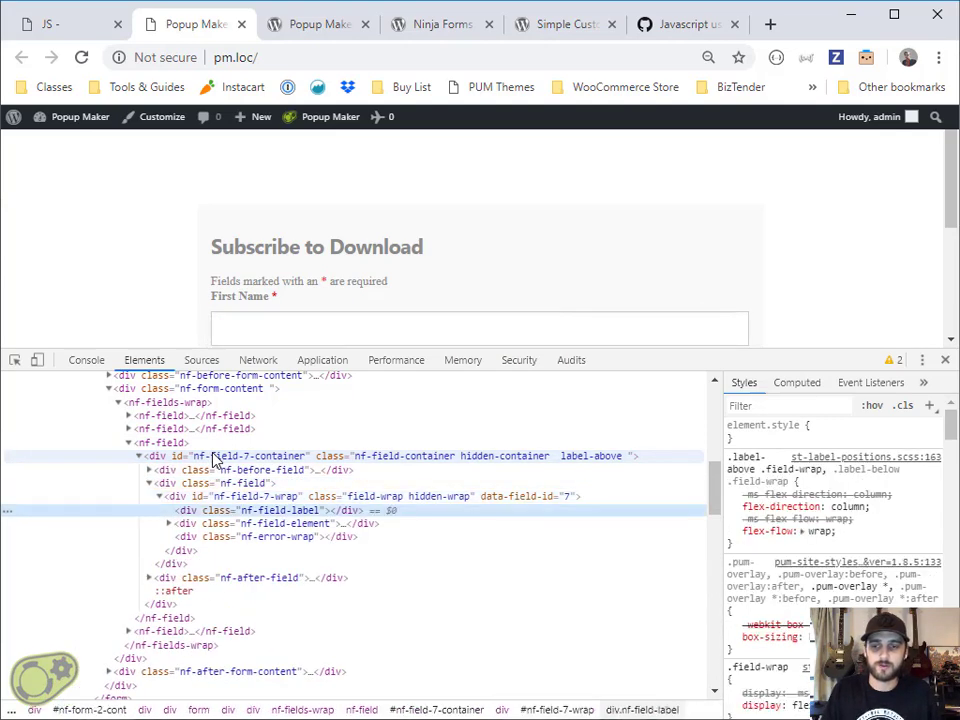
{"action": "key", "text": "Down"}
{"action": "key", "text": "Right"}
{"action": "key", "text": "Right"}
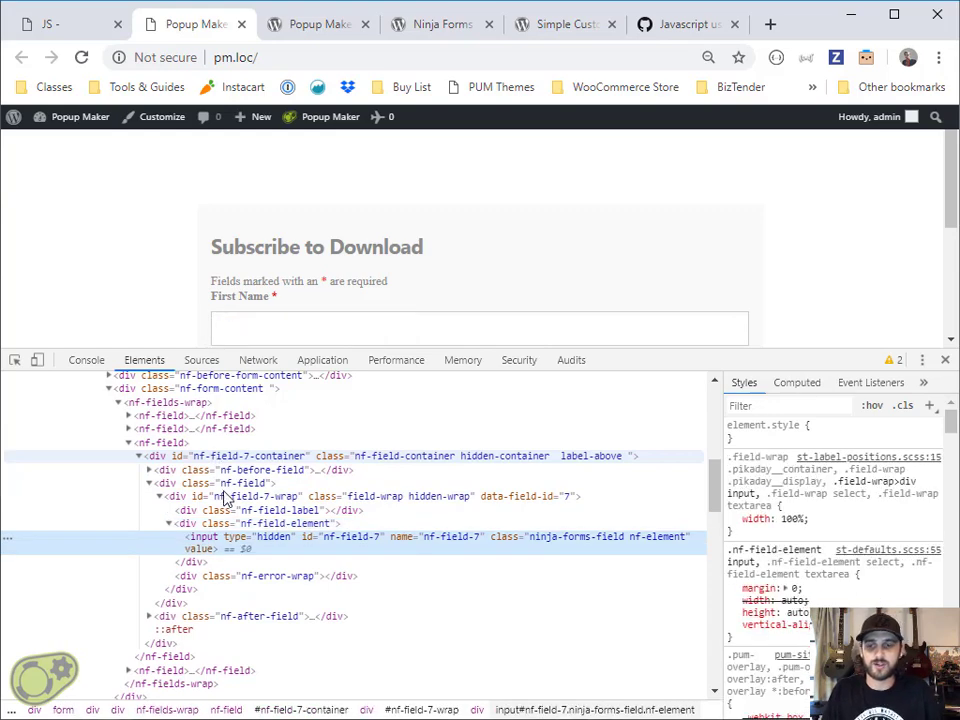
{"action": "double_click", "coordinate": [369, 540]}
{"action": "key", "text": "ctrl+c"}
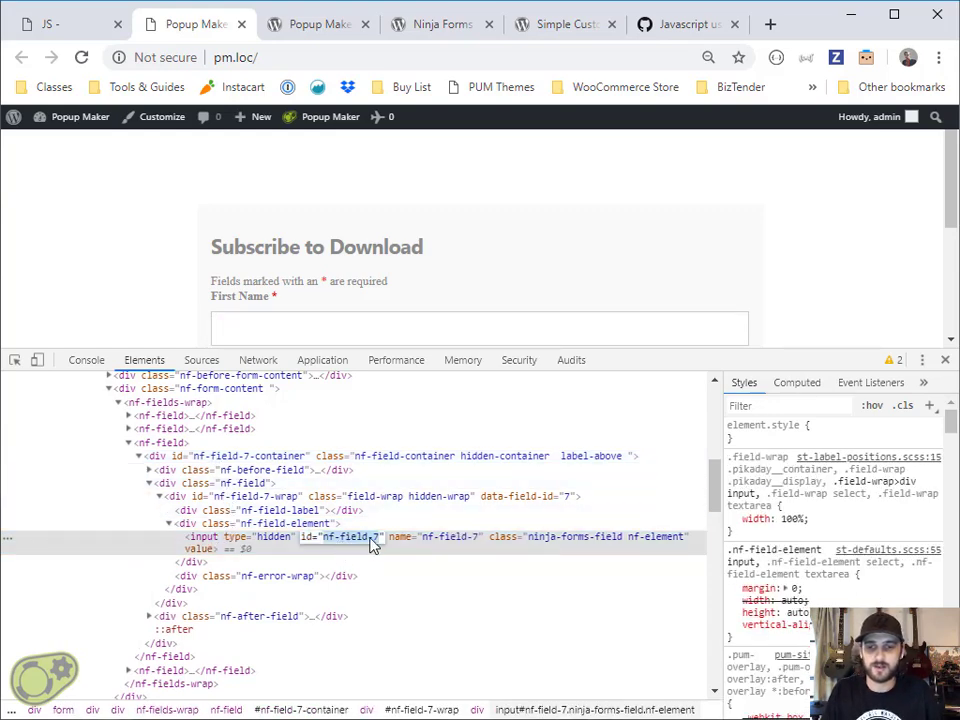
Step: Set hiddenFieldSelector in the custom script to '#nf-field-7'
{"action": "left_click", "coordinate": [79, 30]}
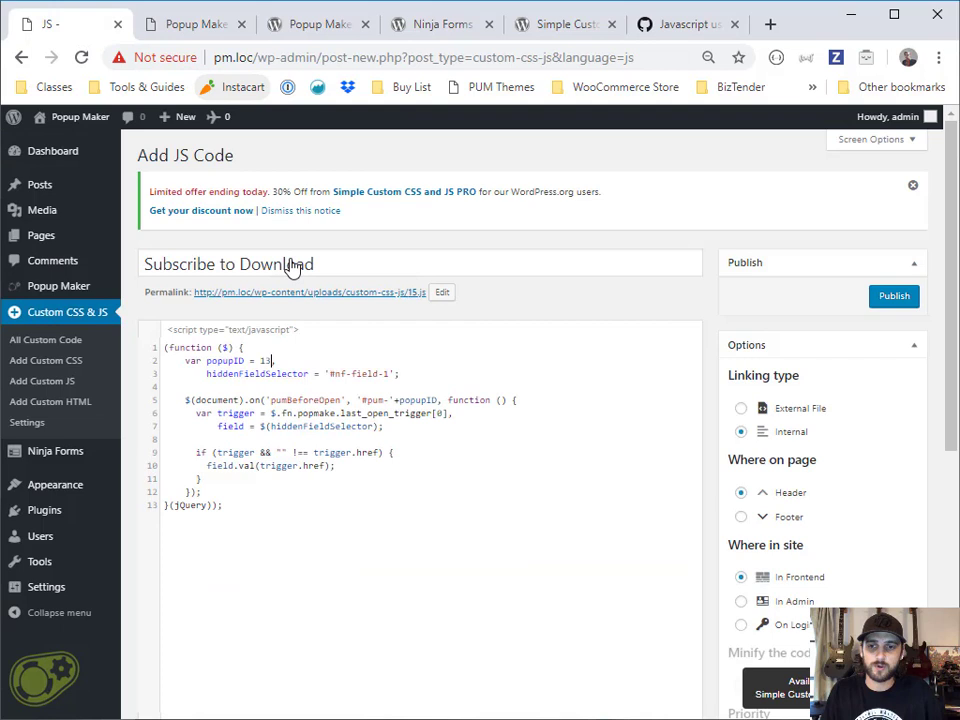
{"action": "left_click_drag", "start_coordinate": [334, 374], "coordinate": [388, 376]}
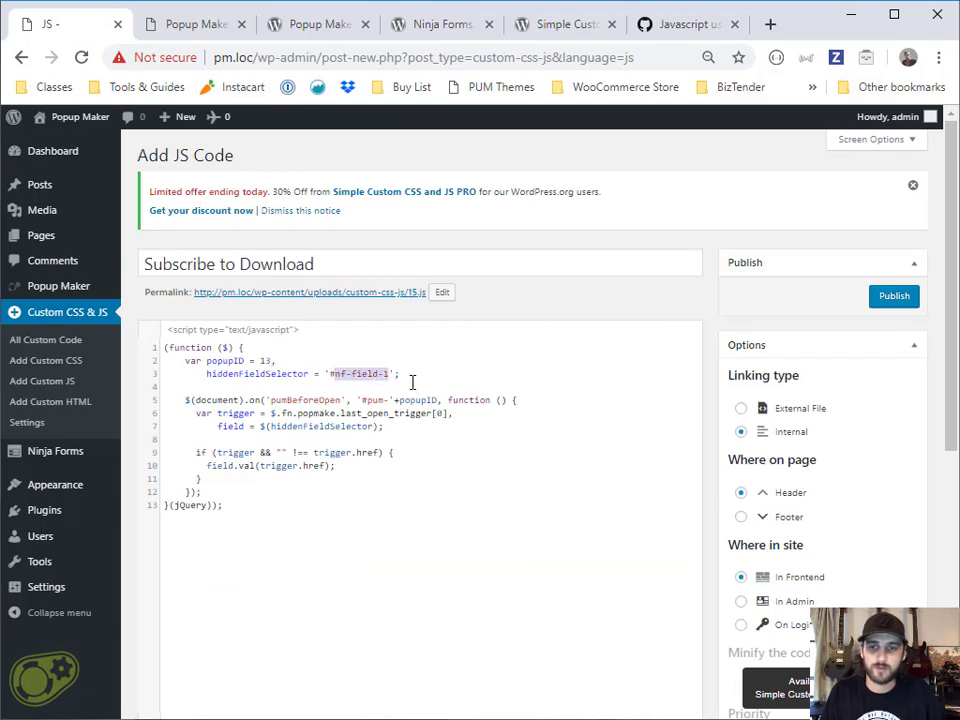
{"action": "key", "text": "ctrl+v"}
{"action": "left_click_drag", "start_coordinate": [396, 374], "coordinate": [325, 374]}
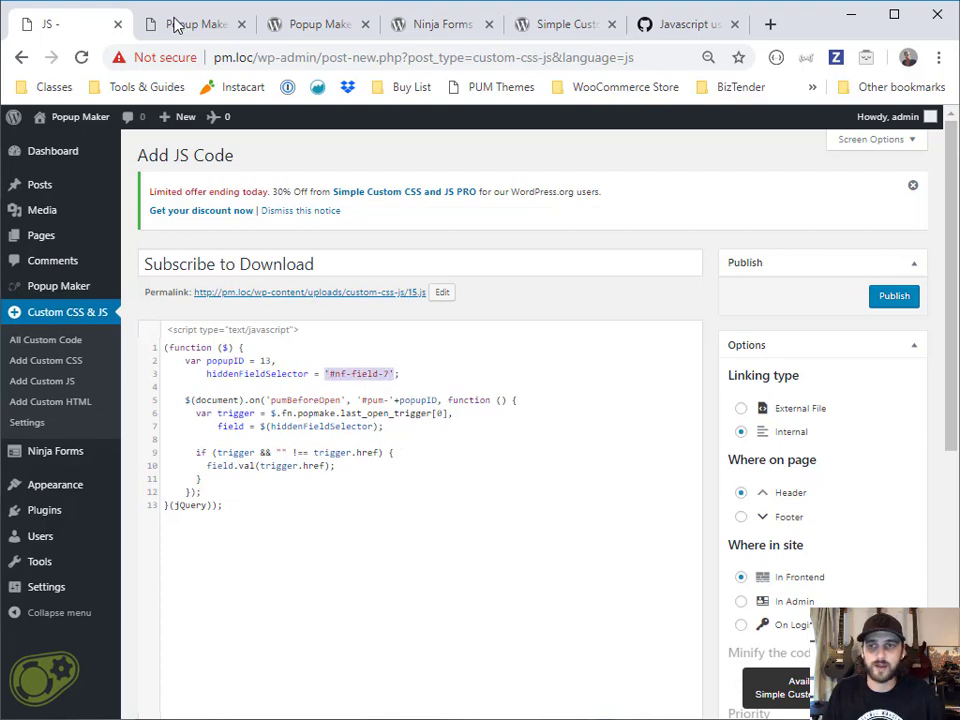
Step: Check the hidden input in the inspected popup page, and review the script's pumBeforeOpen handler line and popupID variable
{"action": "left_click", "coordinate": [175, 24]}
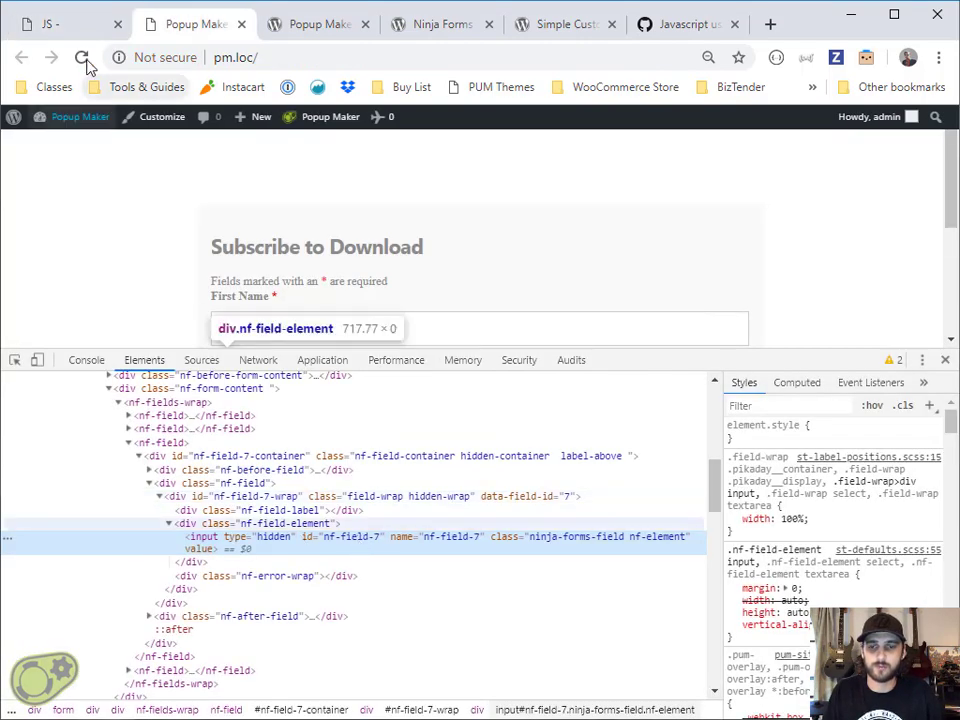
{"action": "left_click", "coordinate": [50, 26]}
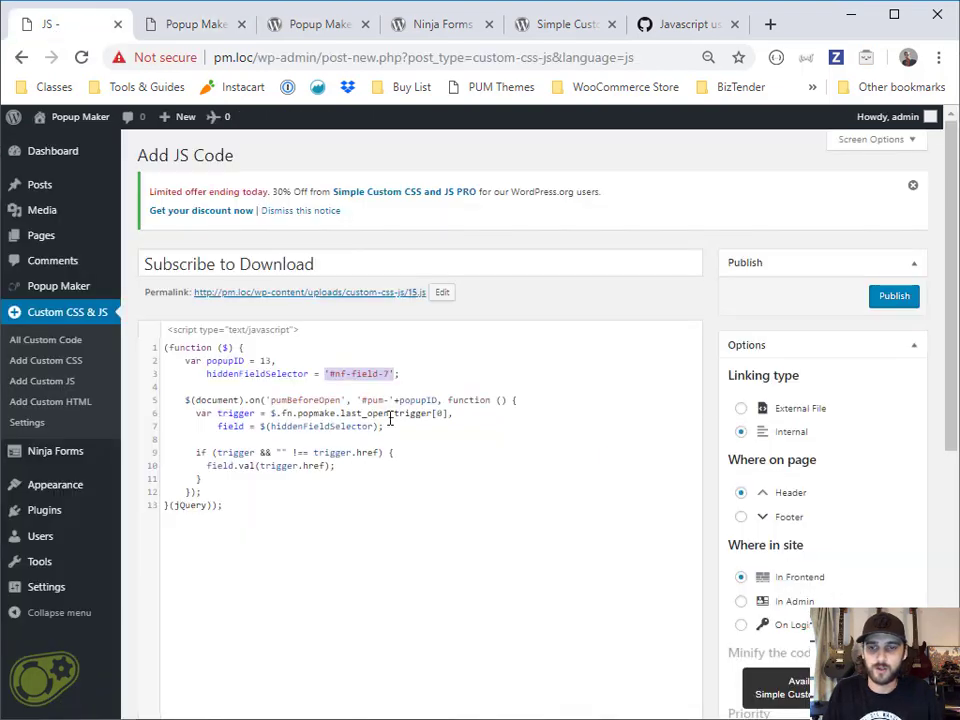
{"action": "left_click", "coordinate": [423, 401]}
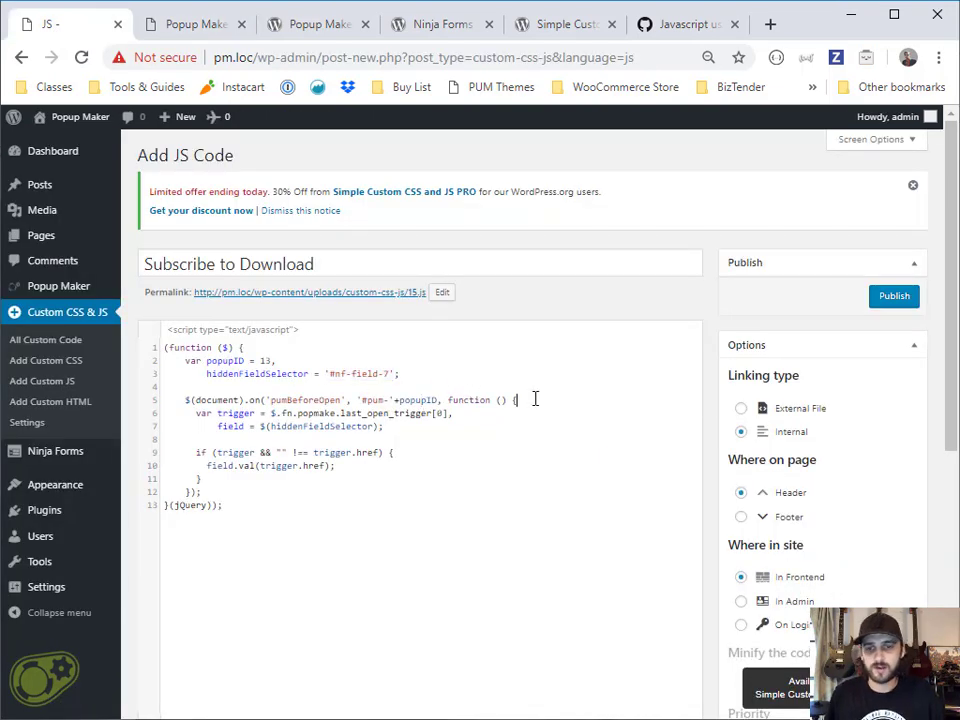
{"action": "left_click_drag", "start_coordinate": [534, 399], "coordinate": [407, 399]}
{"action": "double_click", "coordinate": [265, 360]}
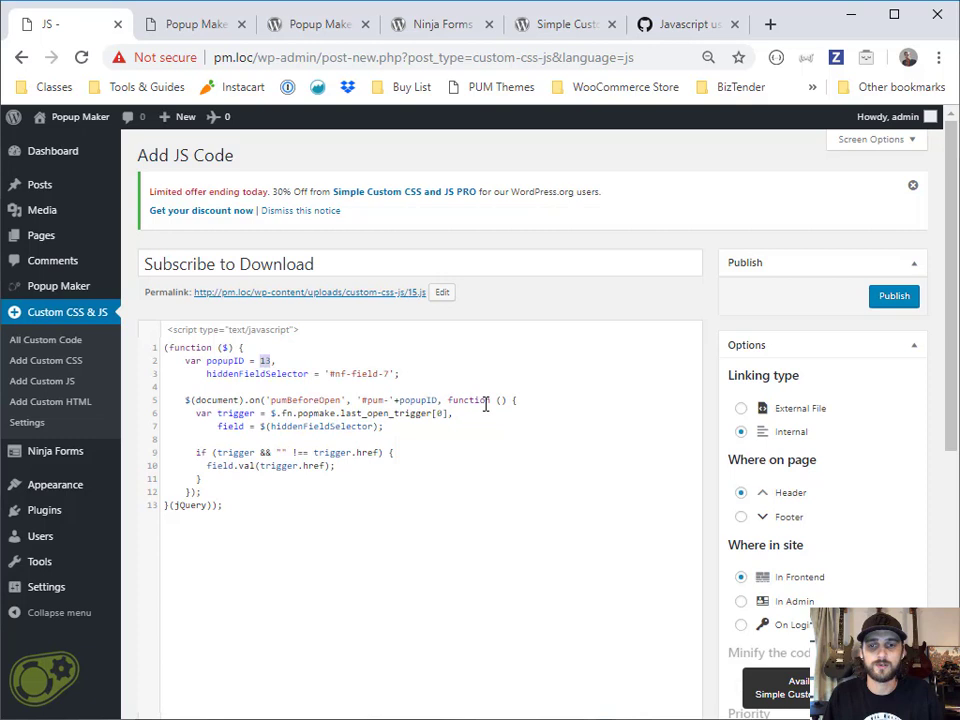
{"action": "left_click", "coordinate": [531, 413]}
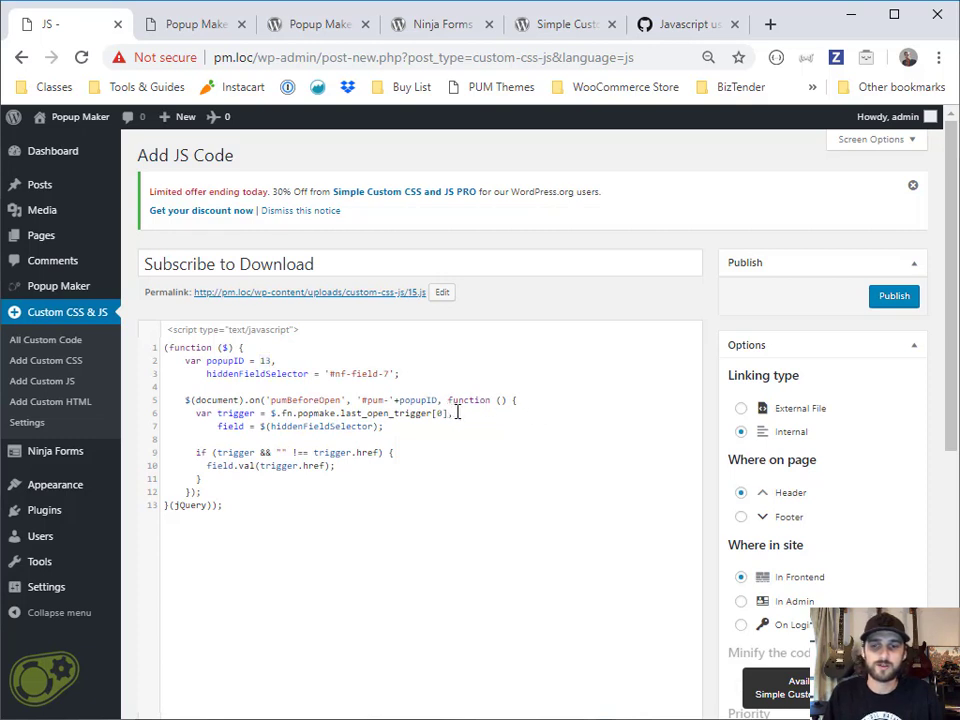
Step: Review the trigger and field variable lines of the Subscribe to Download script and publish the script
{"action": "mouse_move", "coordinate": [457, 412]}
{"action": "left_mouse_down"}
{"action": "mouse_move", "coordinate": [285, 413]}
{"action": "mouse_move", "coordinate": [458, 413]}
{"action": "left_mouse_up"}
{"action": "left_click", "coordinate": [270, 413]}
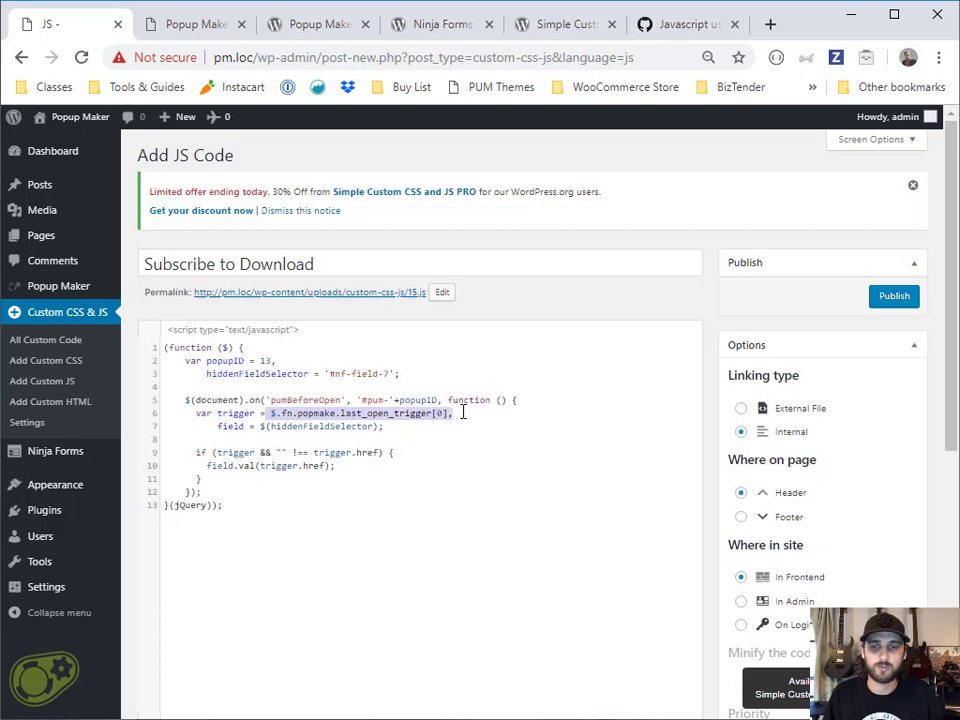
{"action": "left_click", "coordinate": [463, 412]}
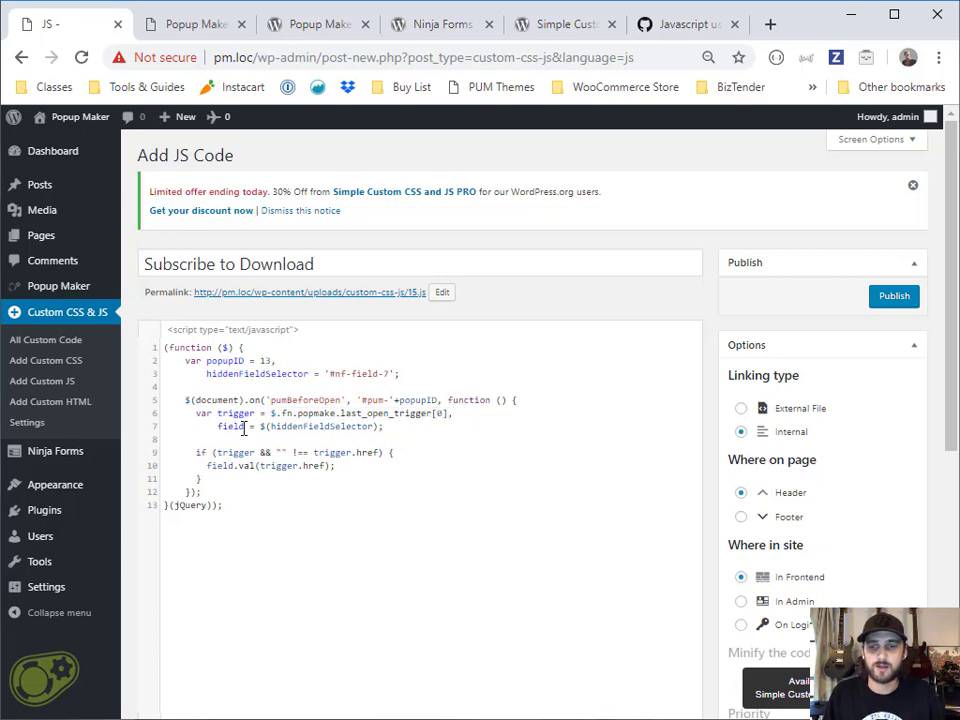
{"action": "left_click_drag", "start_coordinate": [215, 425], "coordinate": [388, 426]}
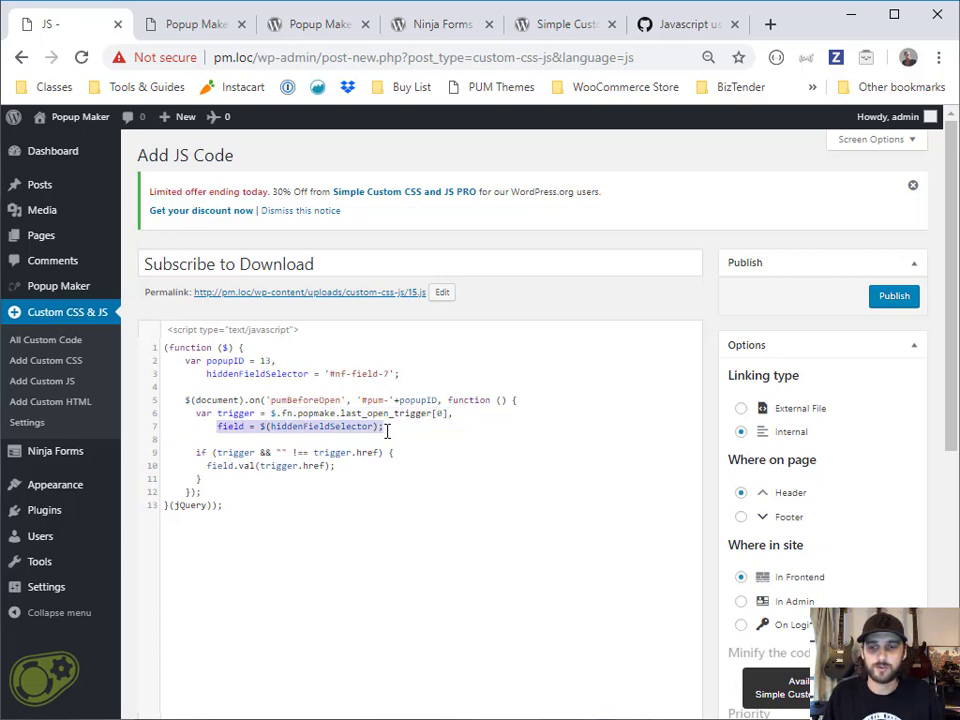
{"action": "left_click", "coordinate": [388, 427]}
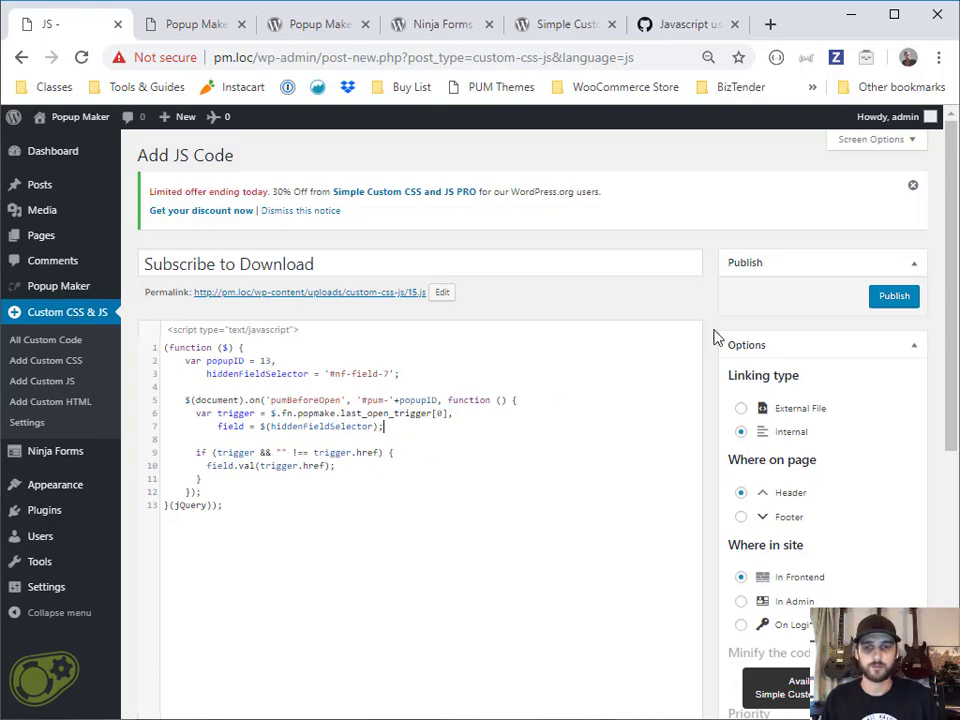
{"action": "left_click", "coordinate": [878, 298]}
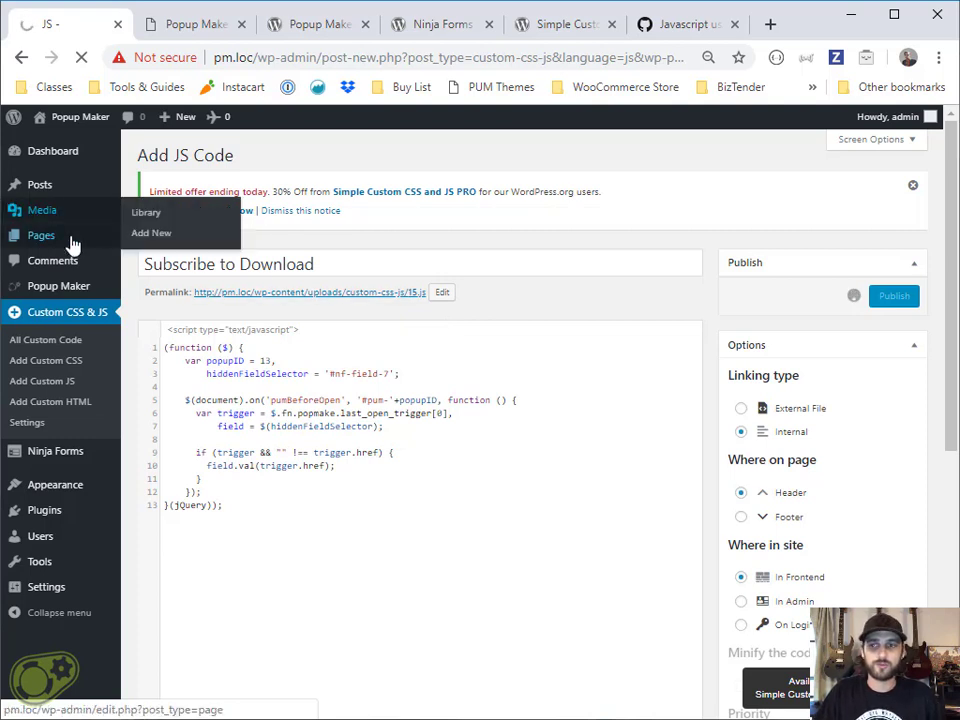
Step: Open the Hello world! post for editing and check the PDF link of its Download Document button
{"action": "mouse_move", "coordinate": [50, 210]}
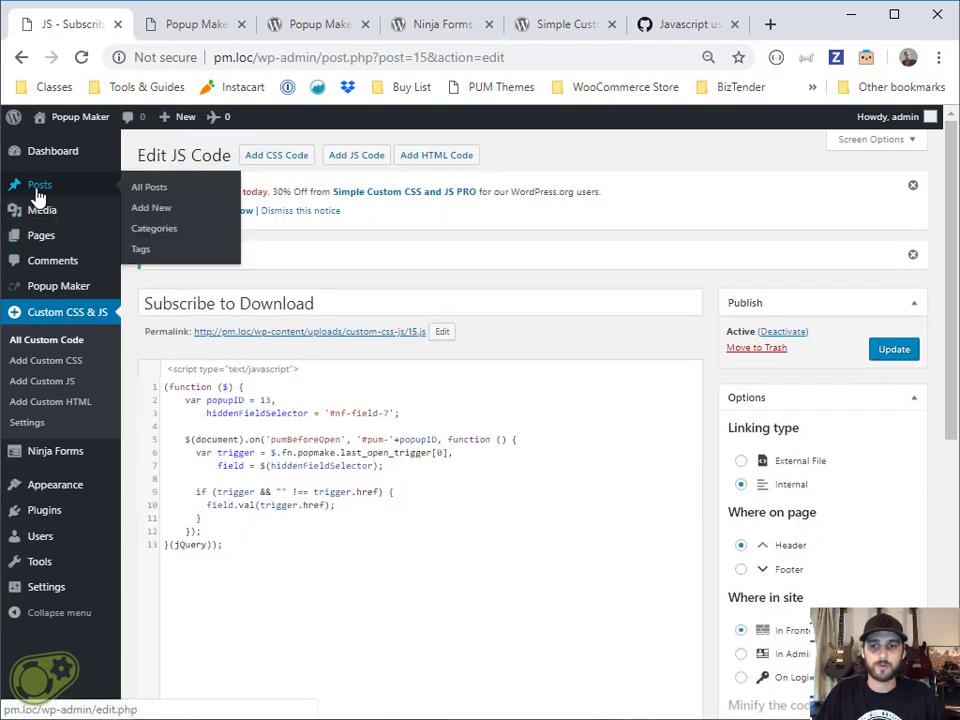
{"action": "left_click", "coordinate": [36, 193]}
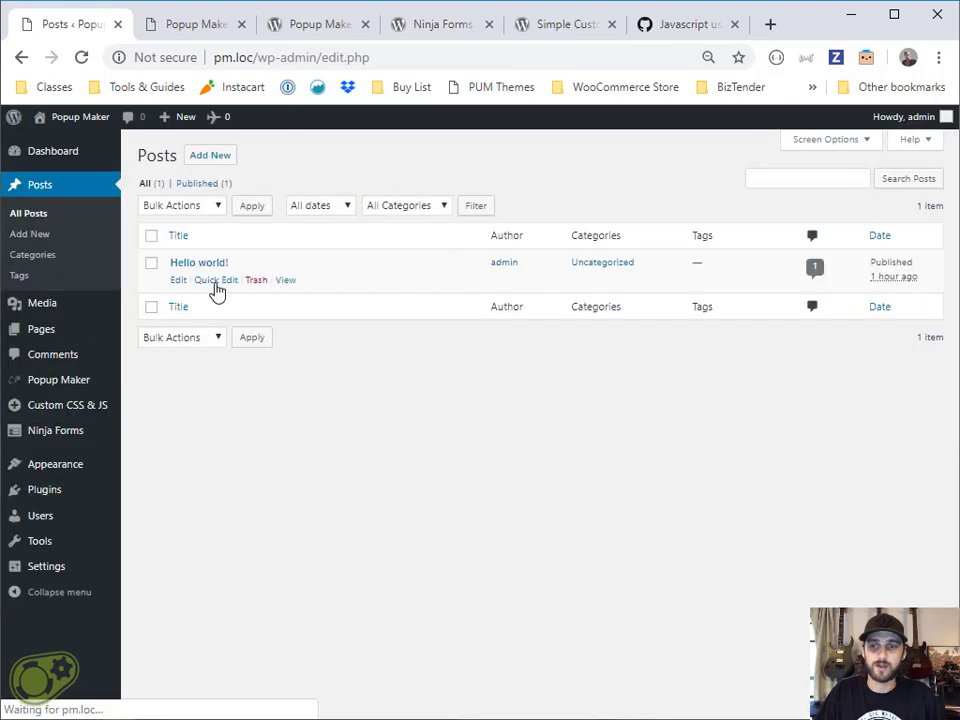
{"action": "left_click", "coordinate": [192, 264]}
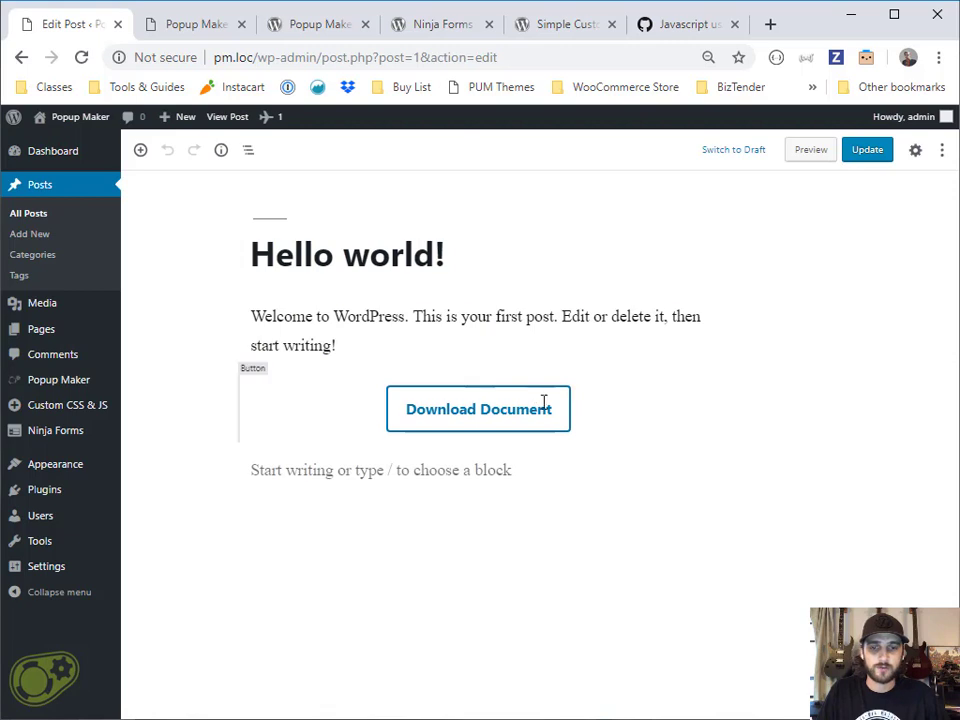
{"action": "left_click", "coordinate": [512, 420]}
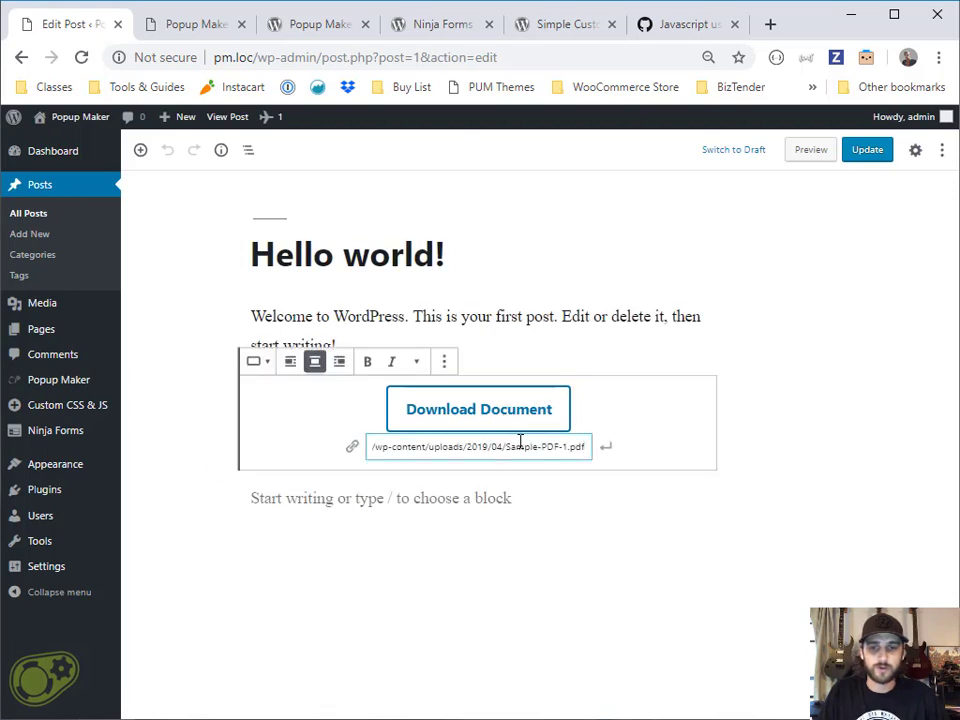
{"action": "left_click_drag", "start_coordinate": [520, 441], "coordinate": [588, 456]}
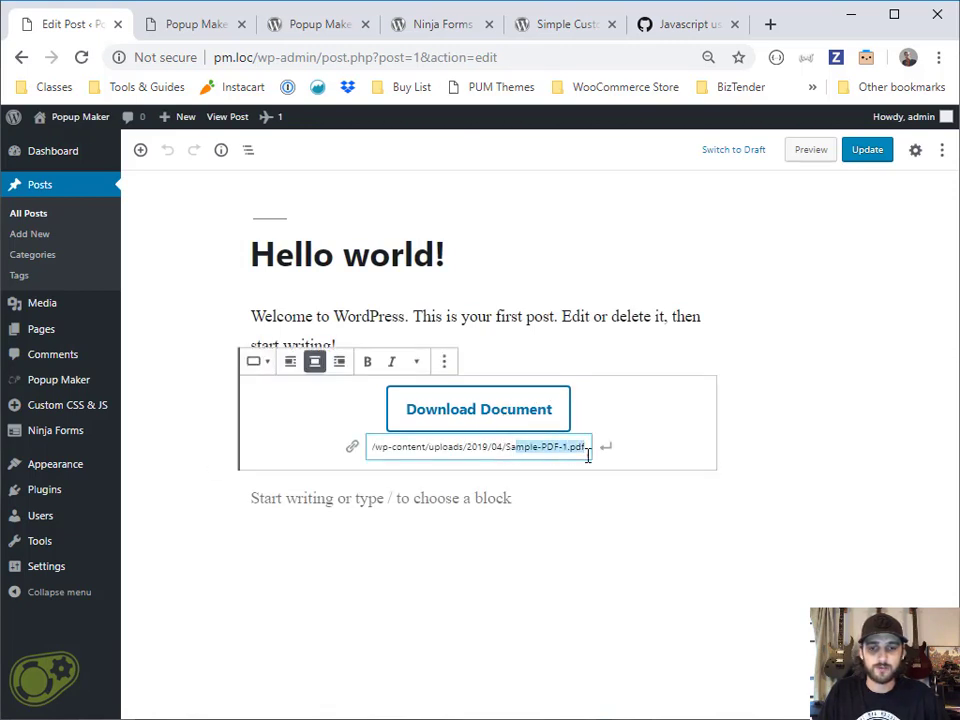
{"action": "left_click", "coordinate": [648, 340]}
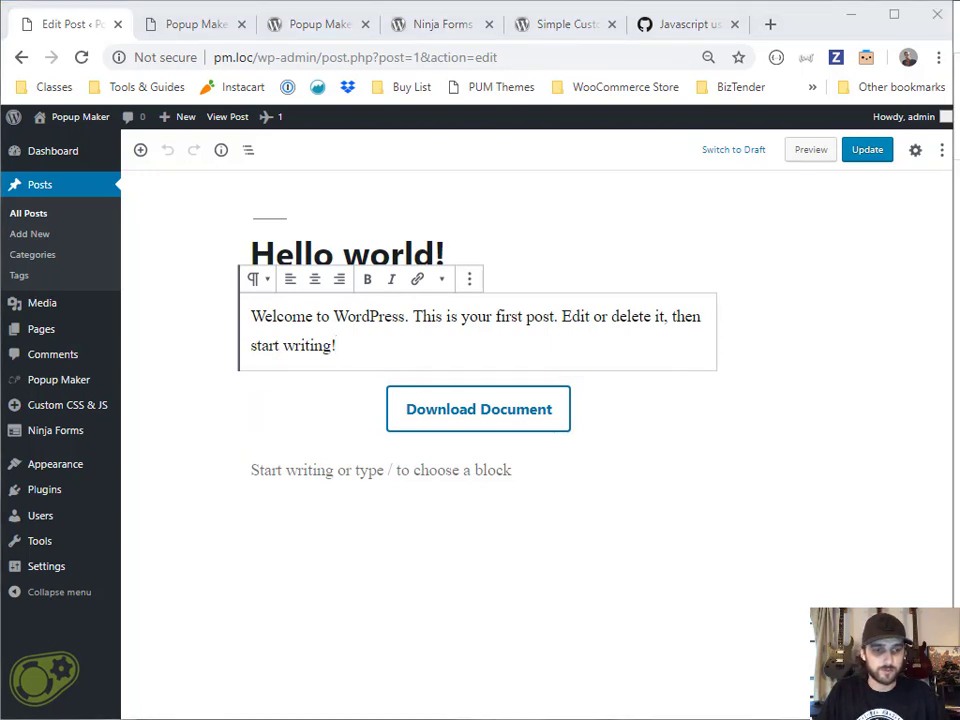
Step: Add the CSS class subscribe-to-download to the Download Document button block, after is-style-outline, and update the post
{"action": "left_click", "coordinate": [591, 407]}
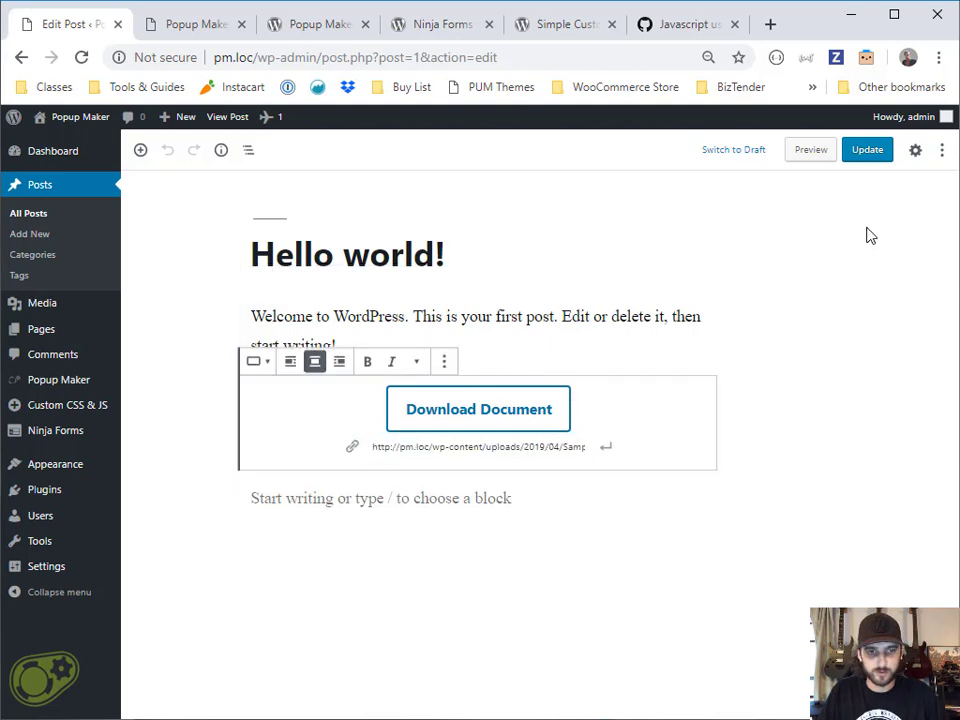
{"action": "left_click", "coordinate": [444, 363]}
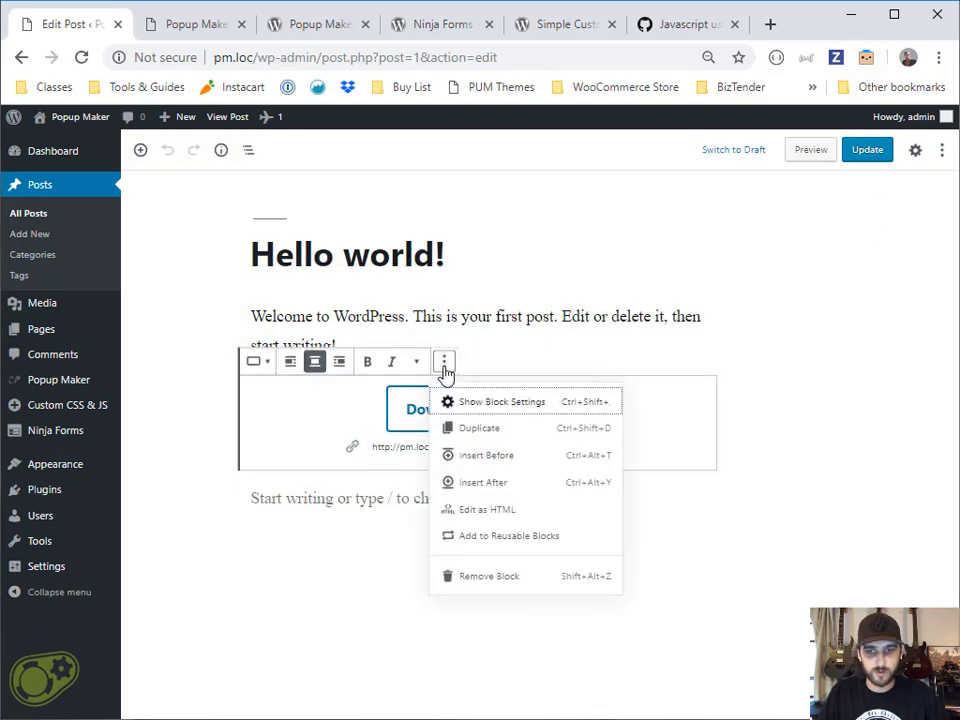
{"action": "left_click", "coordinate": [520, 403]}
{"action": "left_click", "coordinate": [854, 566]}
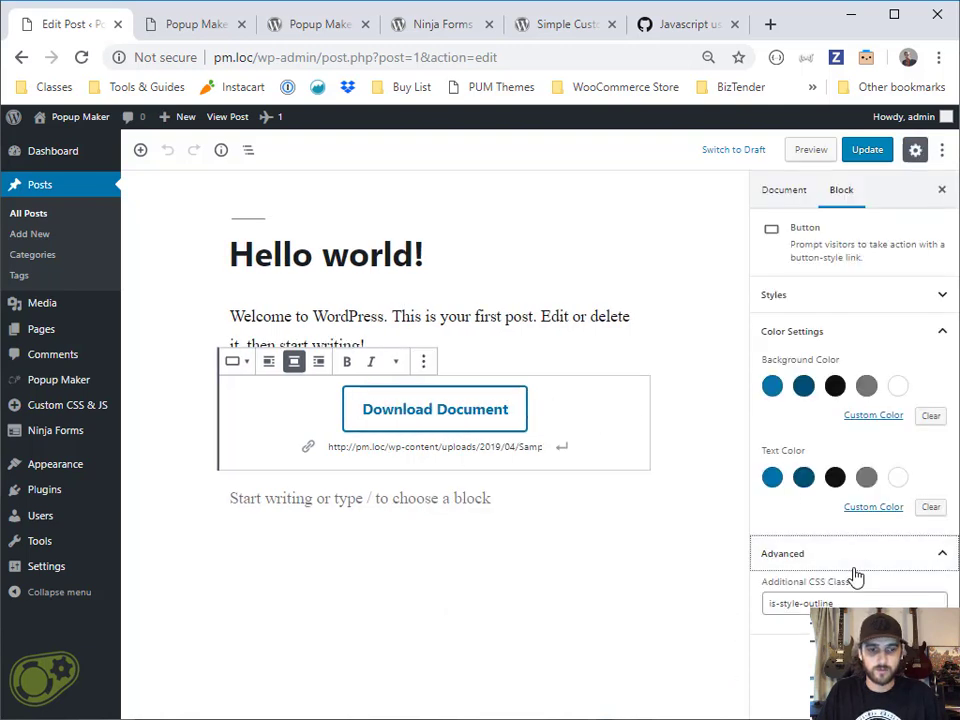
{"action": "left_click", "coordinate": [897, 604]}
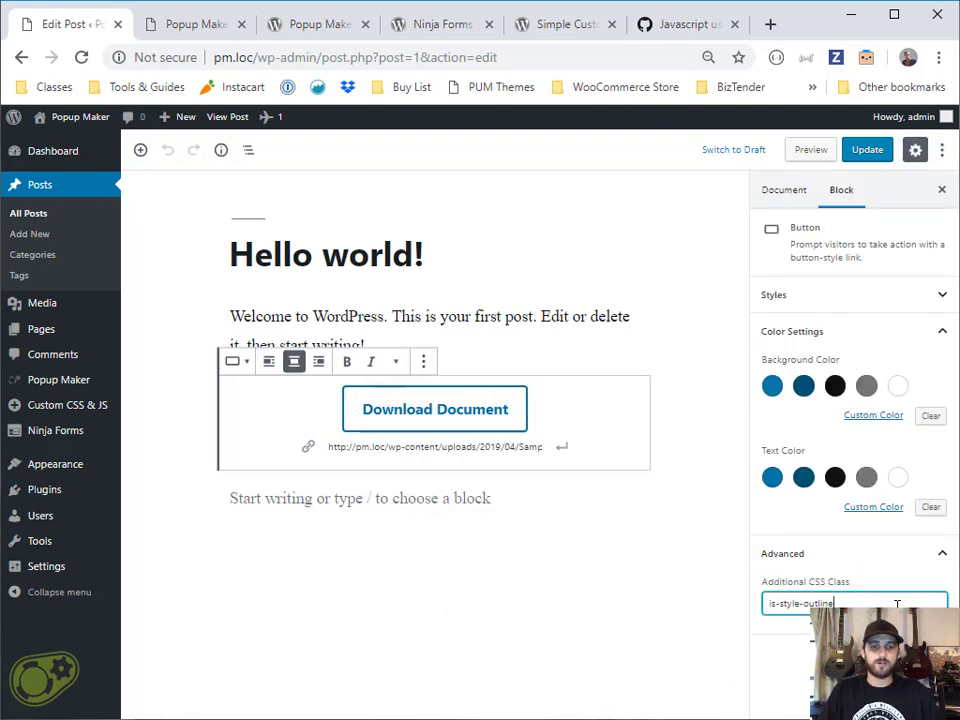
{"action": "type", "text": "subscribe-to-download"}
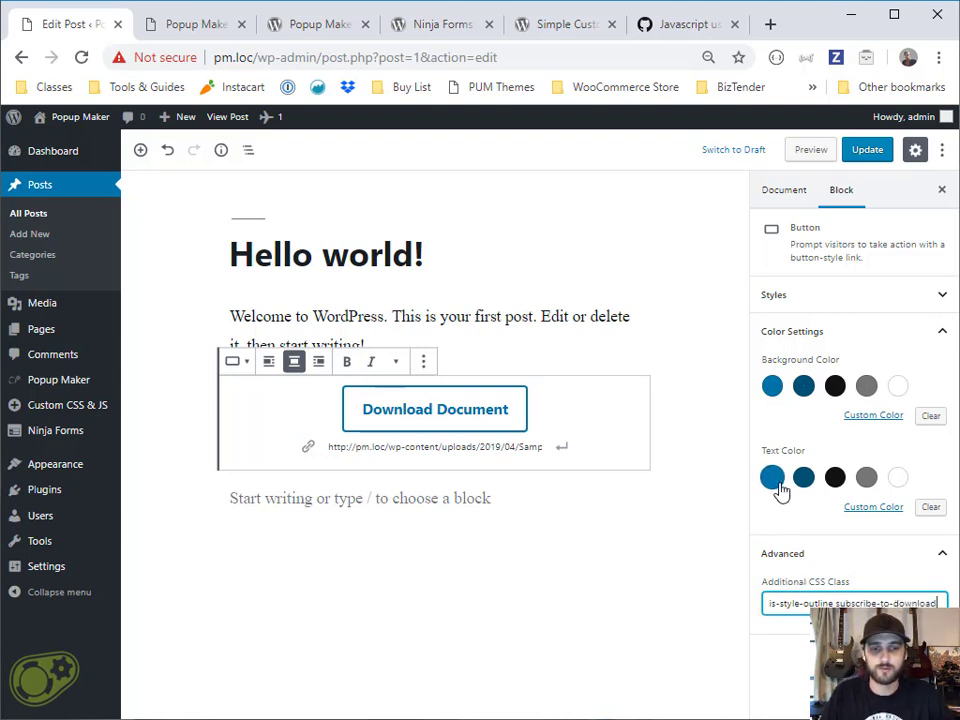
{"action": "left_click", "coordinate": [866, 151]}
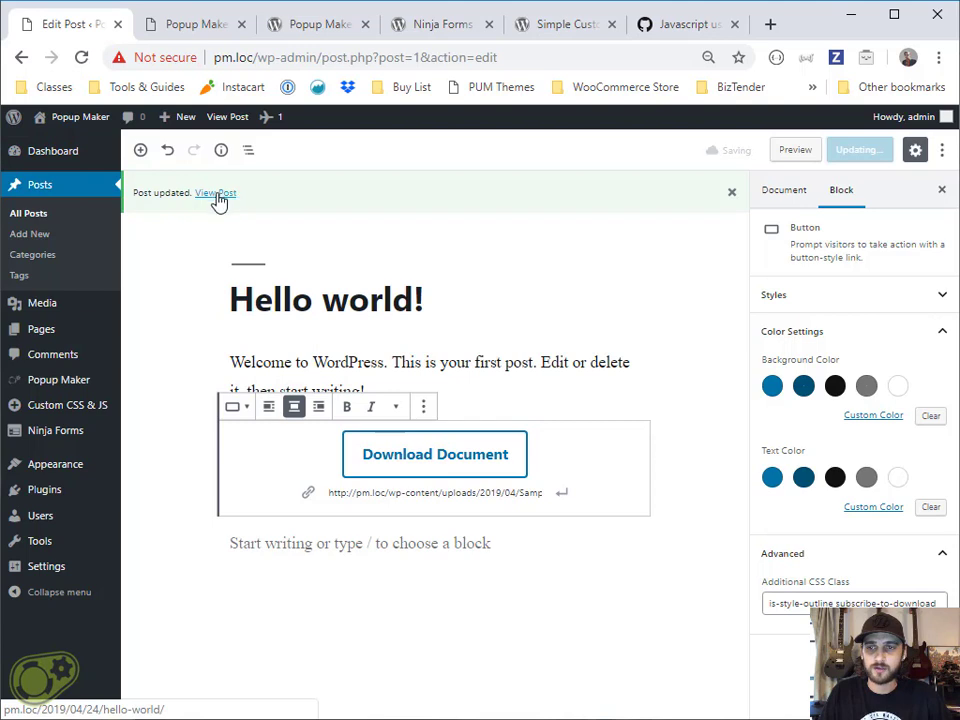
Step: Load the updated Hello world! post on the site and open the subscribe popup from its Download Document button
{"action": "left_click", "coordinate": [241, 24]}
{"action": "key", "text": "F5"}
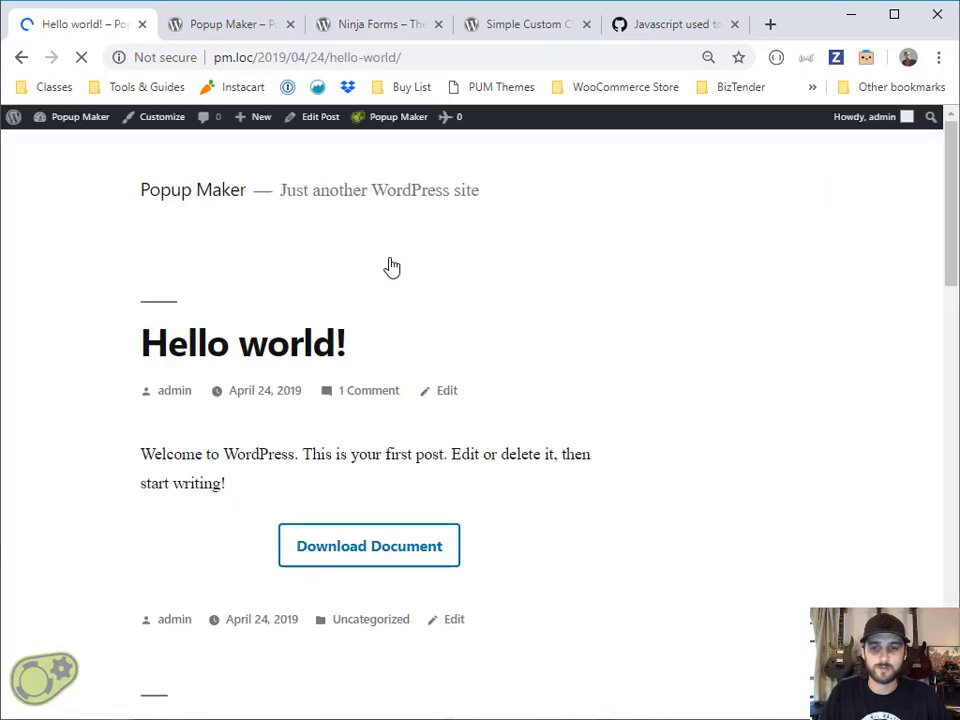
{"action": "left_click", "coordinate": [395, 560]}
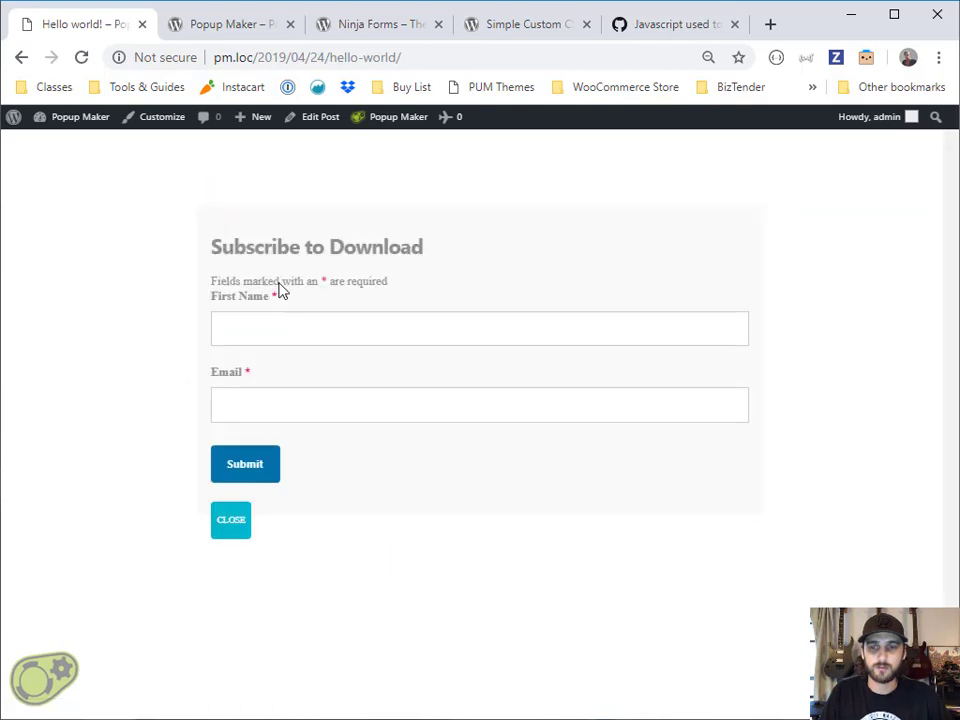
Step: Fill in the popup form's first name and email with the saved autofill entry and submit it
{"action": "left_click", "coordinate": [272, 321]}
{"action": "key", "text": "Down"}
{"action": "left_click", "coordinate": [317, 390]}
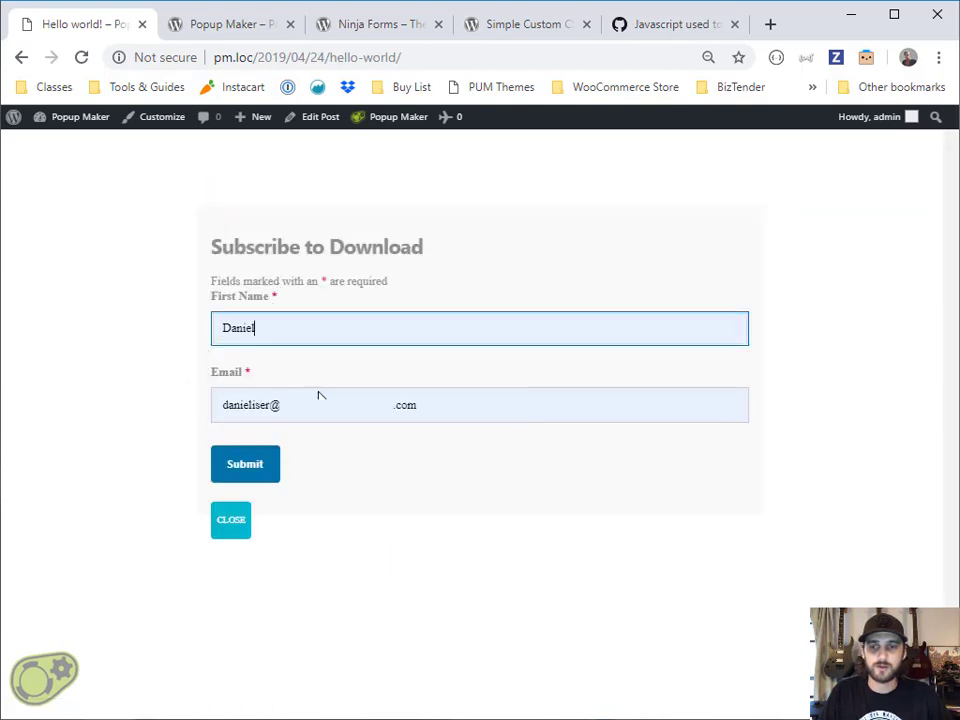
{"action": "left_click", "coordinate": [257, 463]}
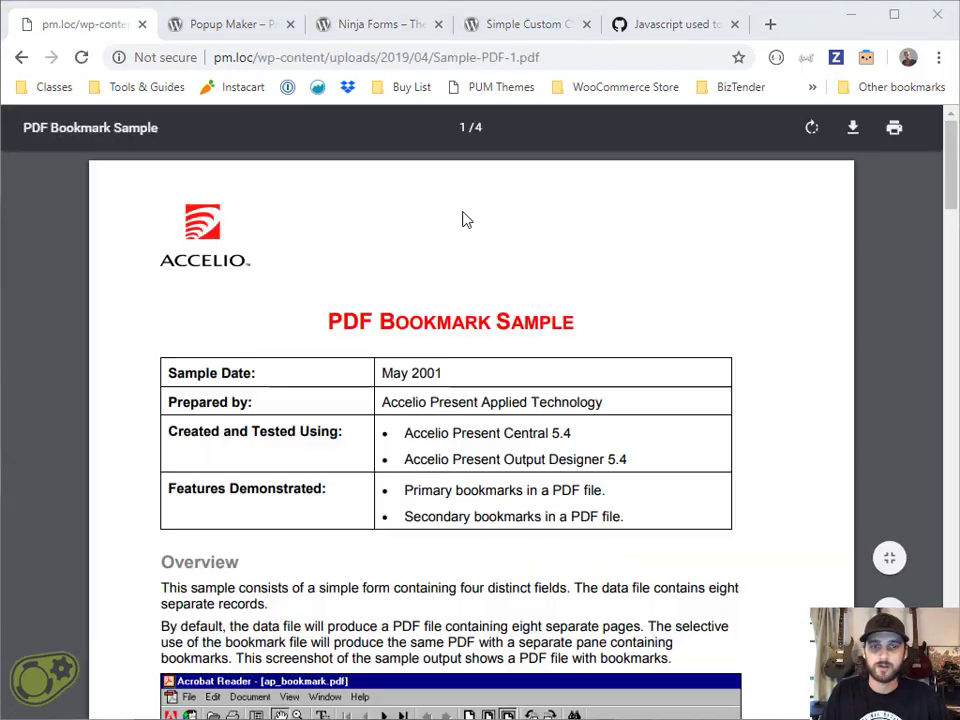
Step: Look through the downloaded PDF, open the form's caught .eml message in Mail to check its file link, and close the message
{"action": "left_click_drag", "start_coordinate": [951, 190], "coordinate": [951, 345]}
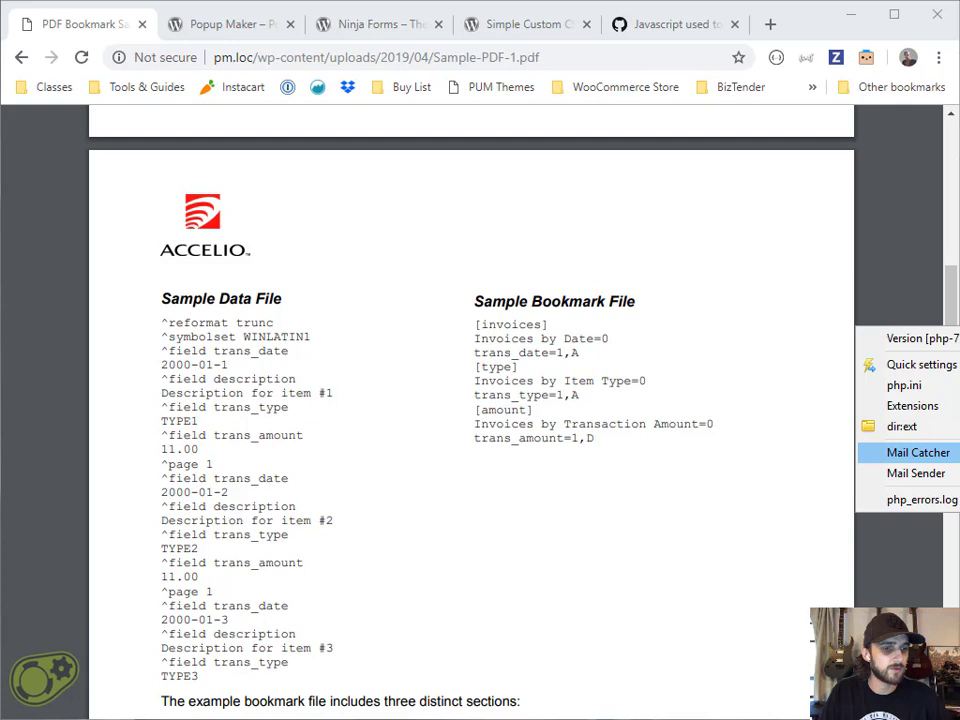
{"action": "left_click", "coordinate": [918, 452]}
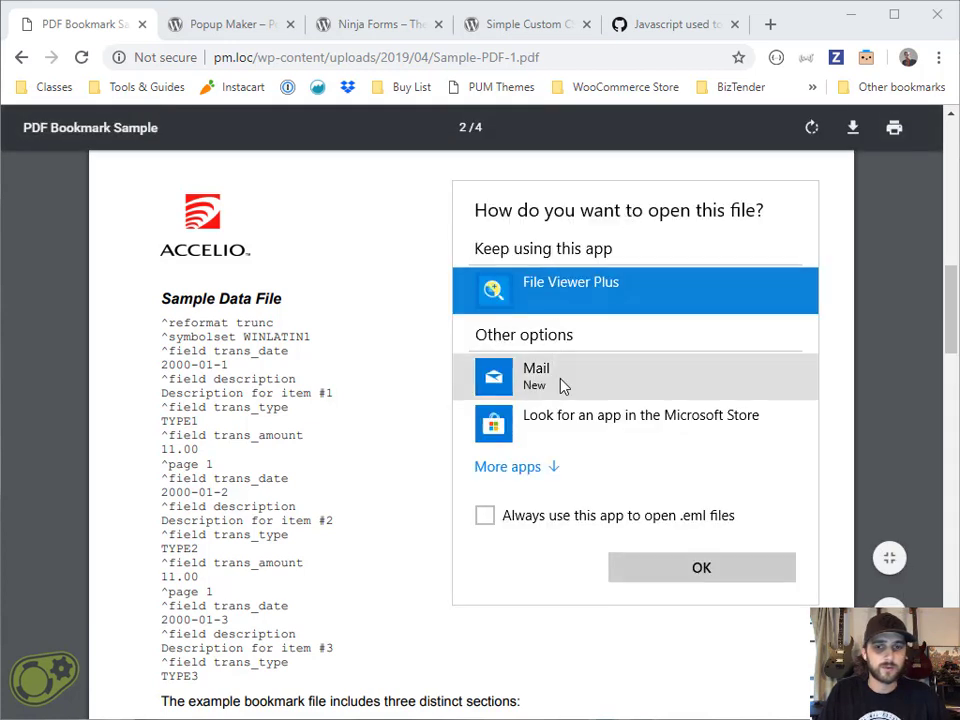
{"action": "left_click", "coordinate": [563, 386]}
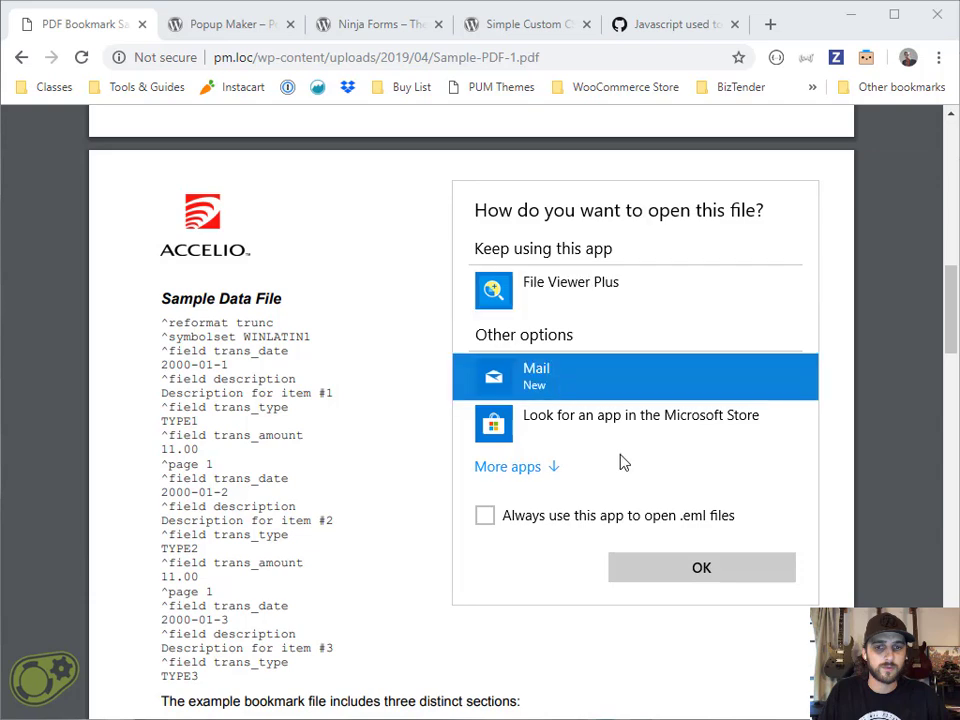
{"action": "left_click", "coordinate": [669, 572]}
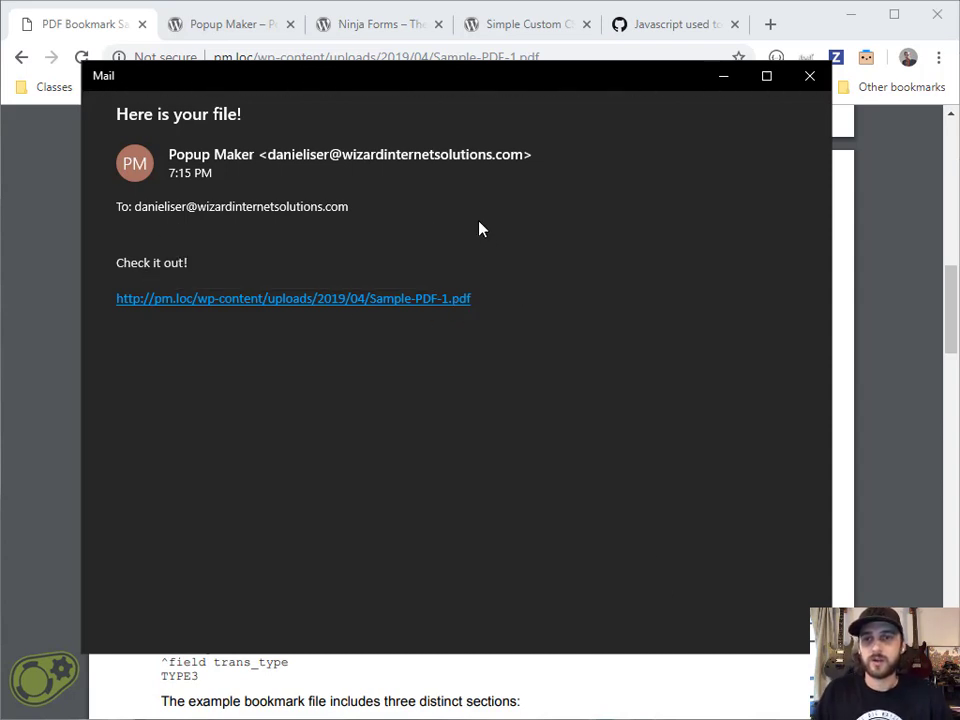
{"action": "left_click", "coordinate": [808, 80]}
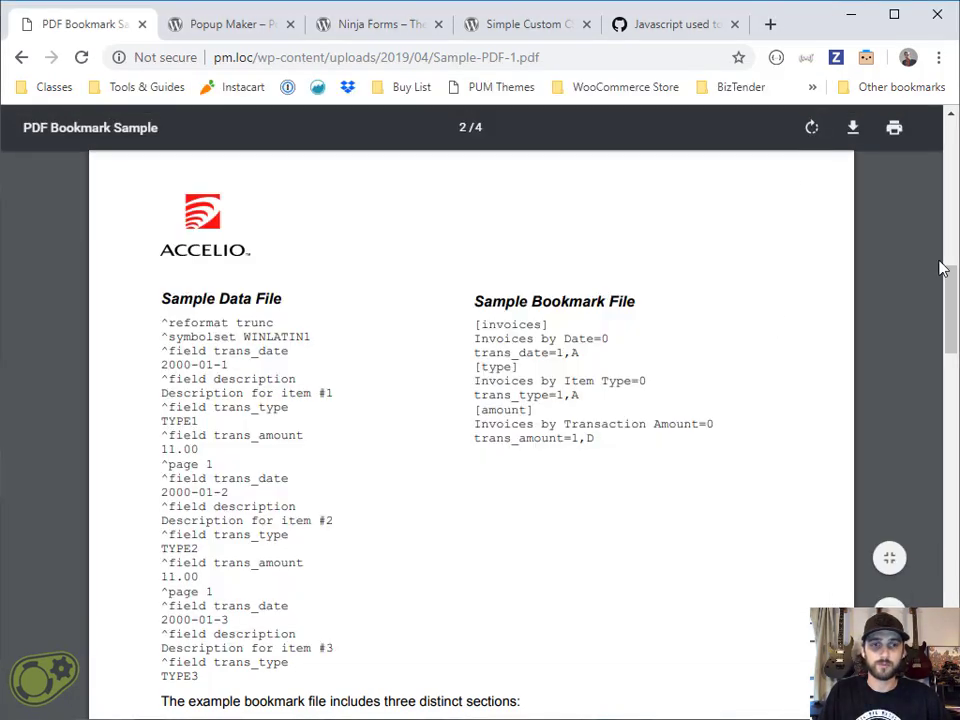
Step: Return to the Hello world! post, examine the pm.loc cookies in the developer tools, and reload the page
{"action": "left_click_drag", "start_coordinate": [955, 288], "coordinate": [955, 168]}
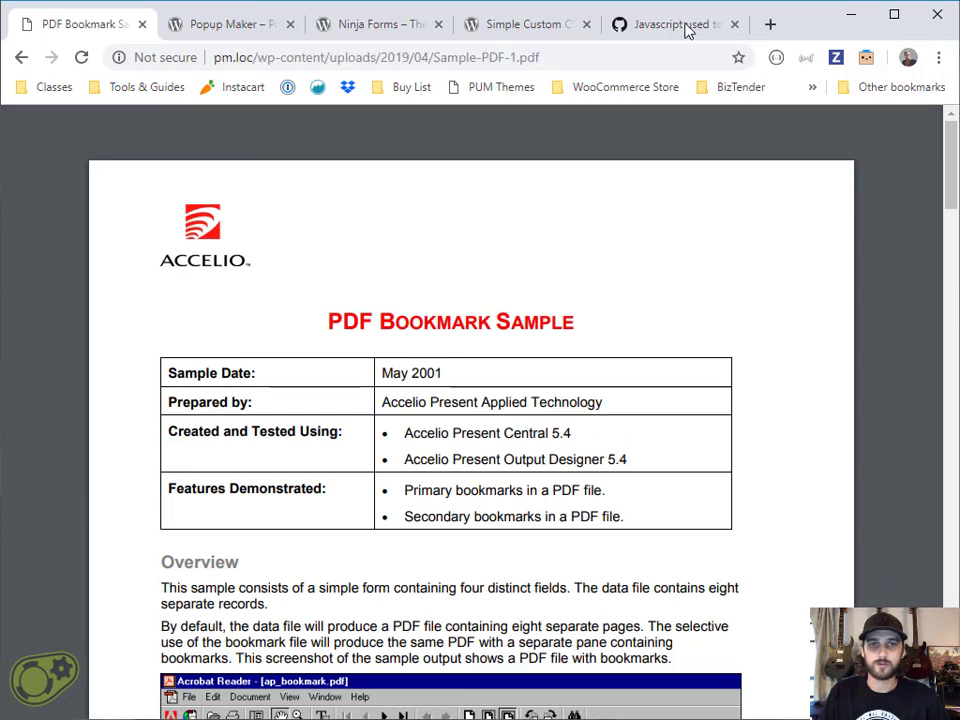
{"action": "key", "text": "alt+Left"}
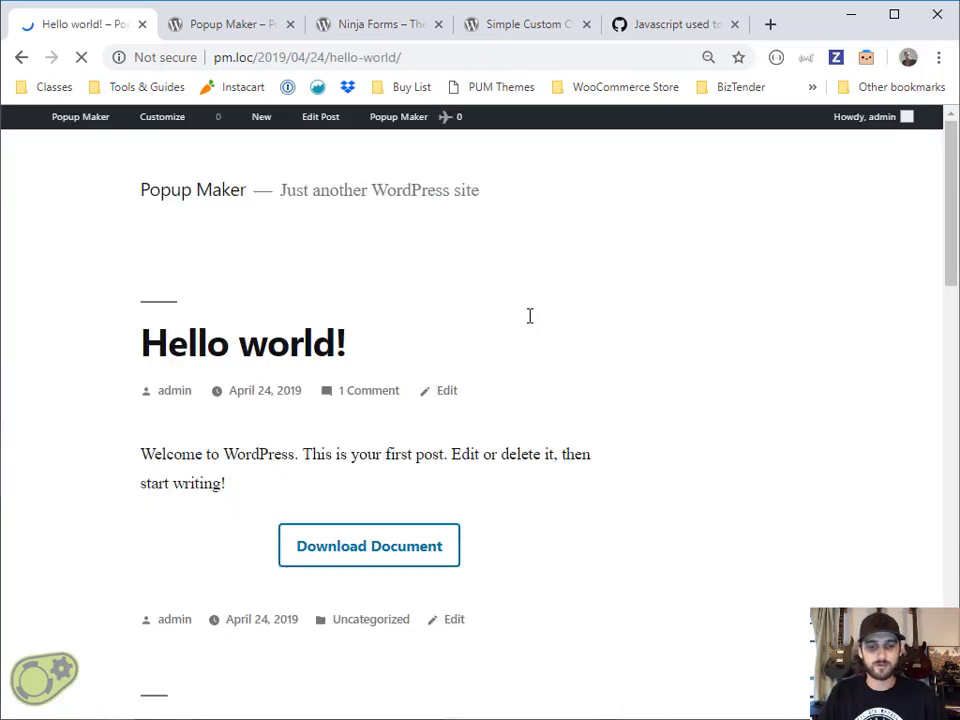
{"action": "key", "text": "ctrl+shift+i"}
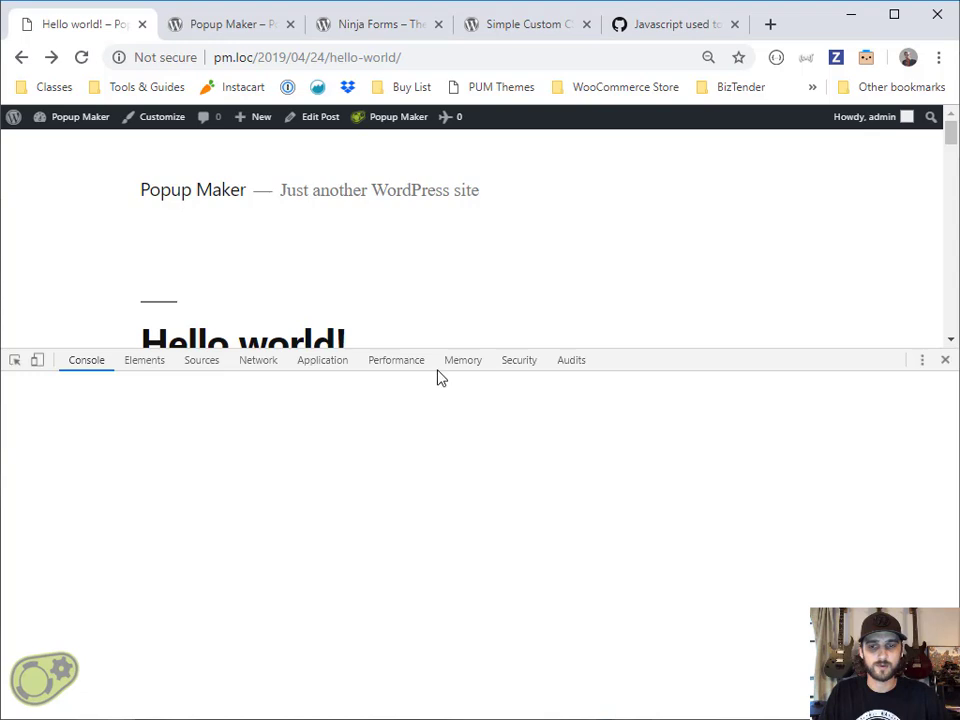
{"action": "left_click", "coordinate": [338, 364]}
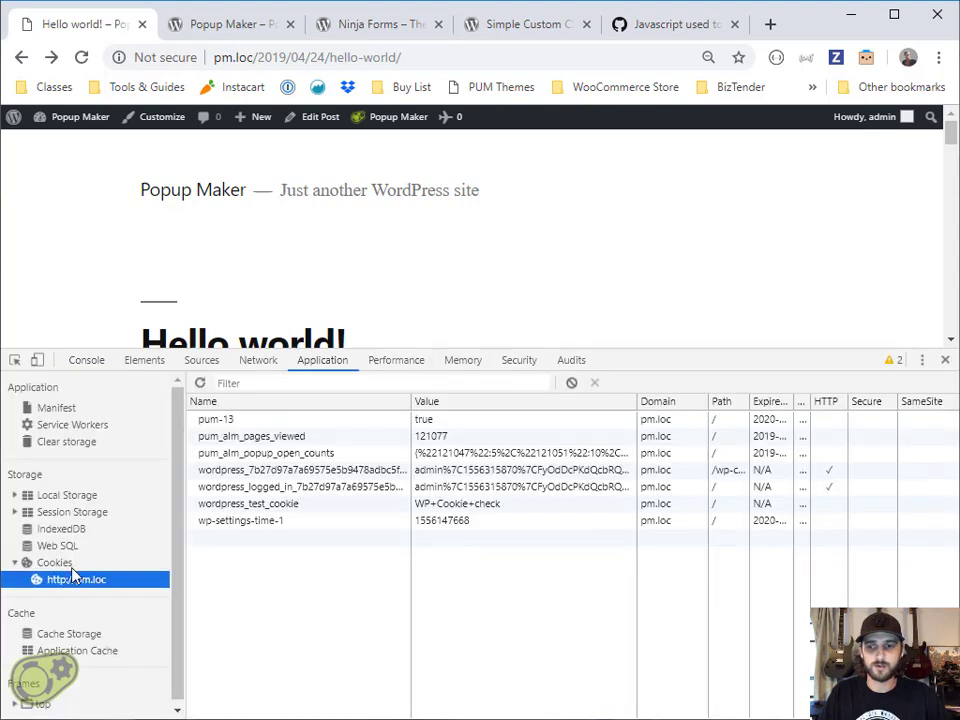
{"action": "left_click", "coordinate": [233, 426]}
{"action": "key", "text": "F5"}
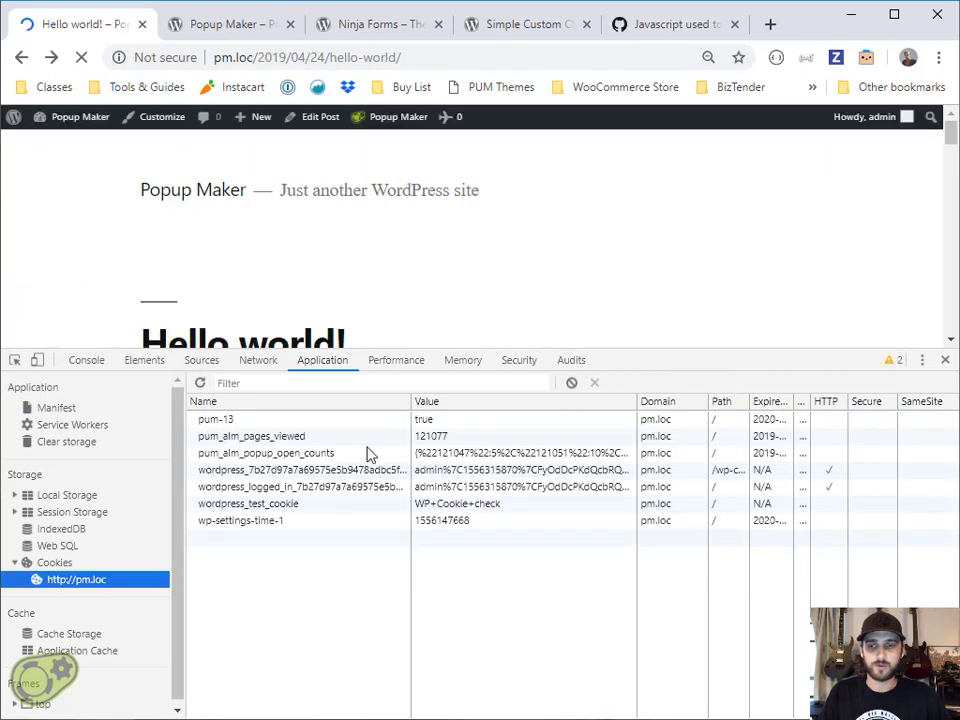
{"action": "left_click", "coordinate": [945, 358]}
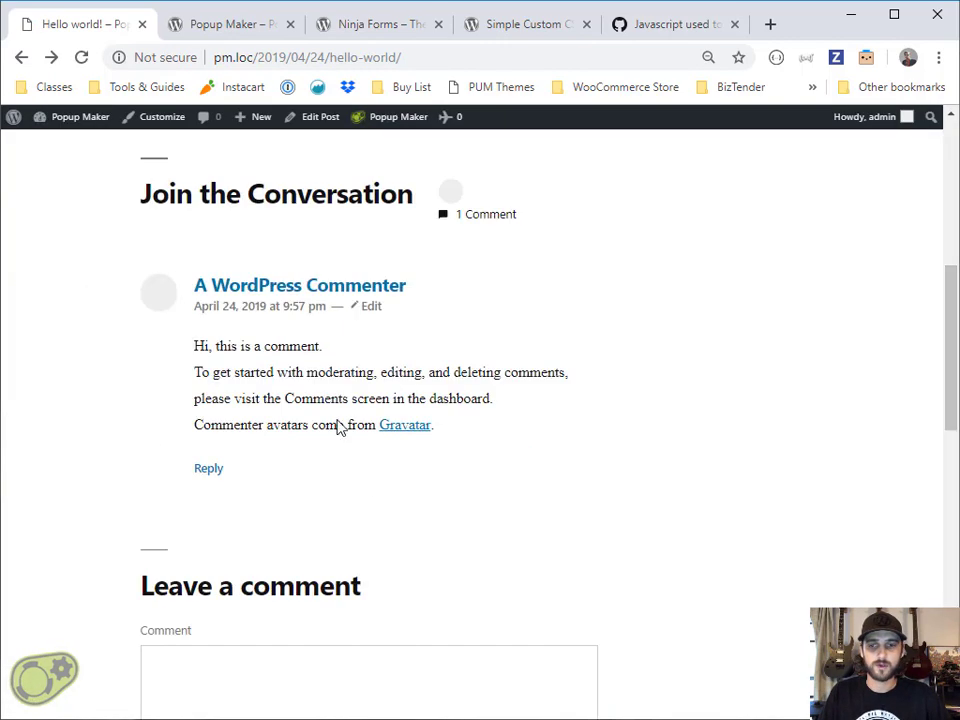
{"action": "scroll", "coordinate": [951, 257], "scroll_direction": "up", "scroll_amount": 4}
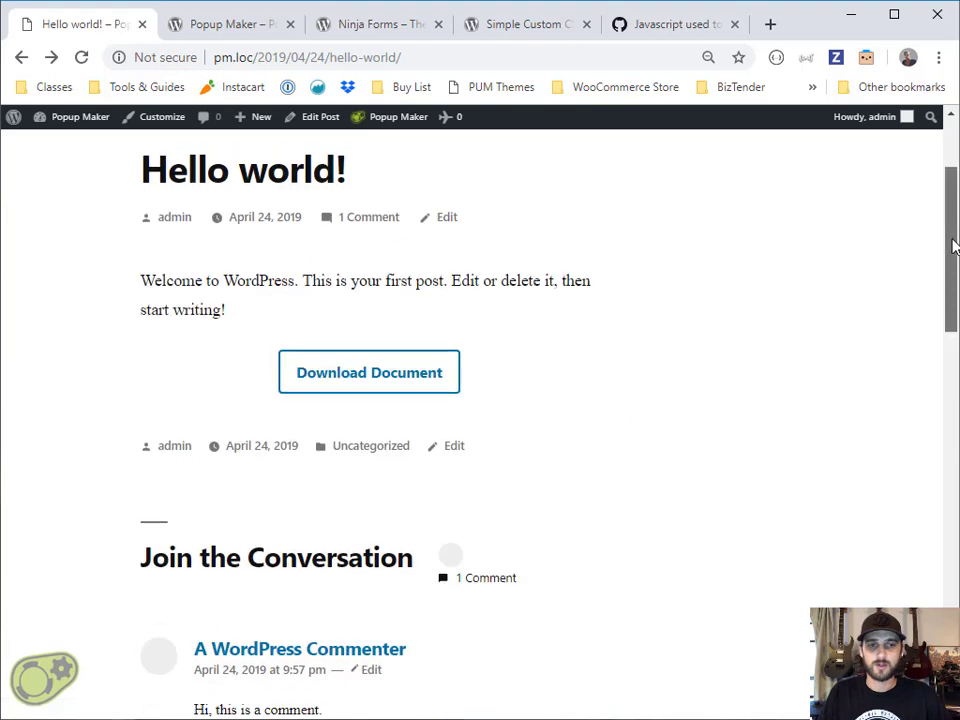